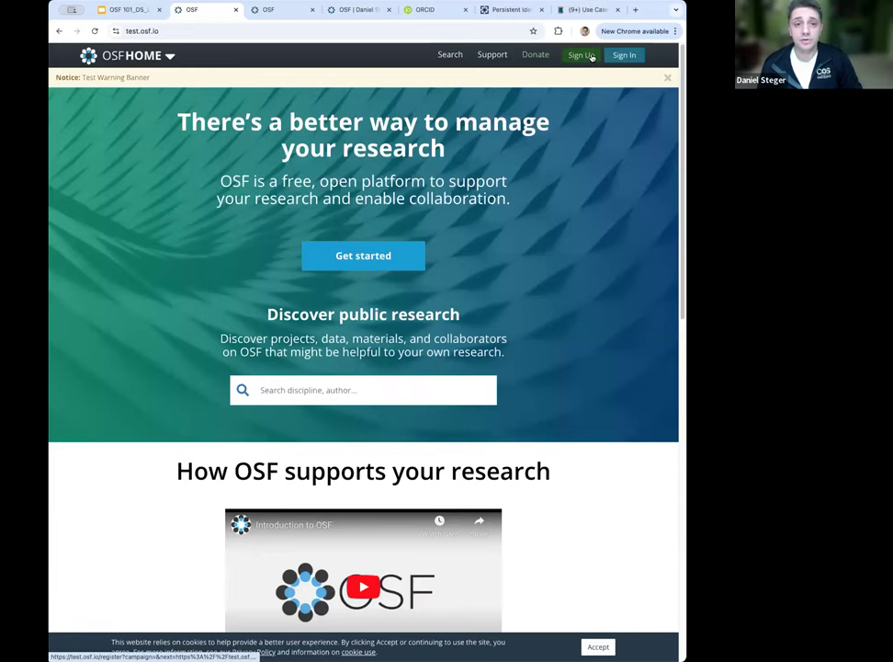
- Go to OSF's 'Create a free account' sign-up page from the top navigation
click(582, 55)
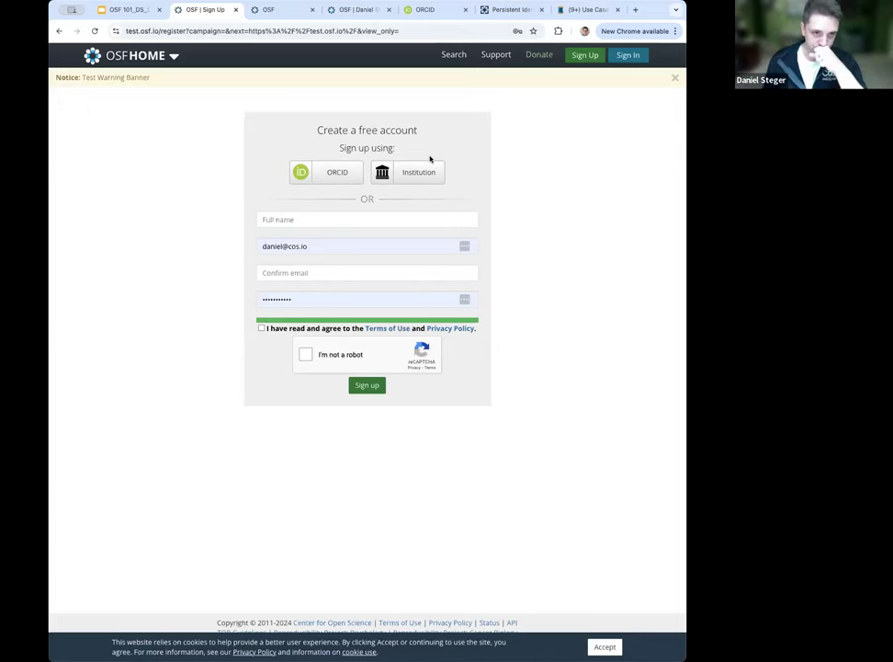
- Sign in to OSF with the saved email and password to reach the Dashboard
click(633, 57)
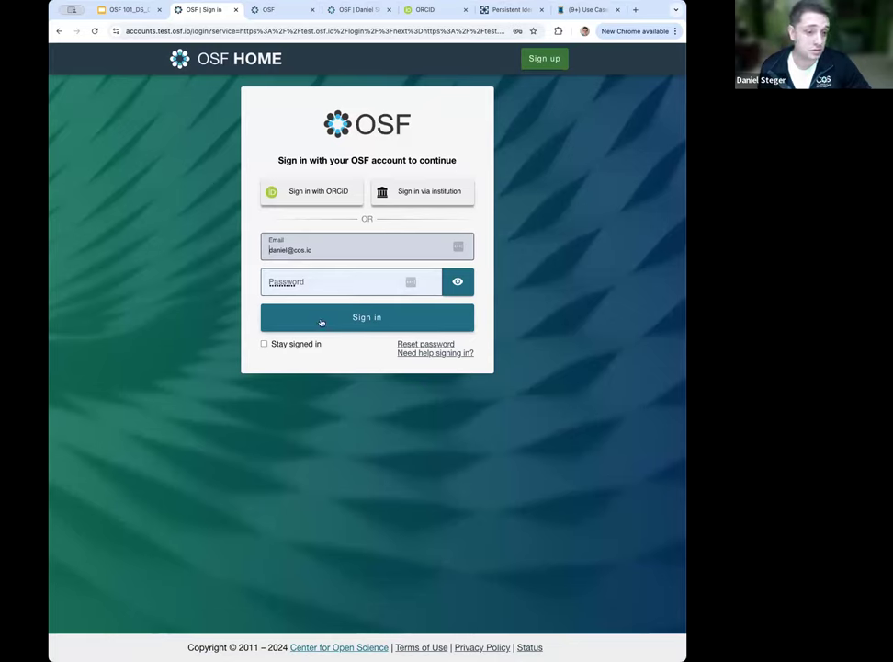
click(351, 326)
click(351, 325)
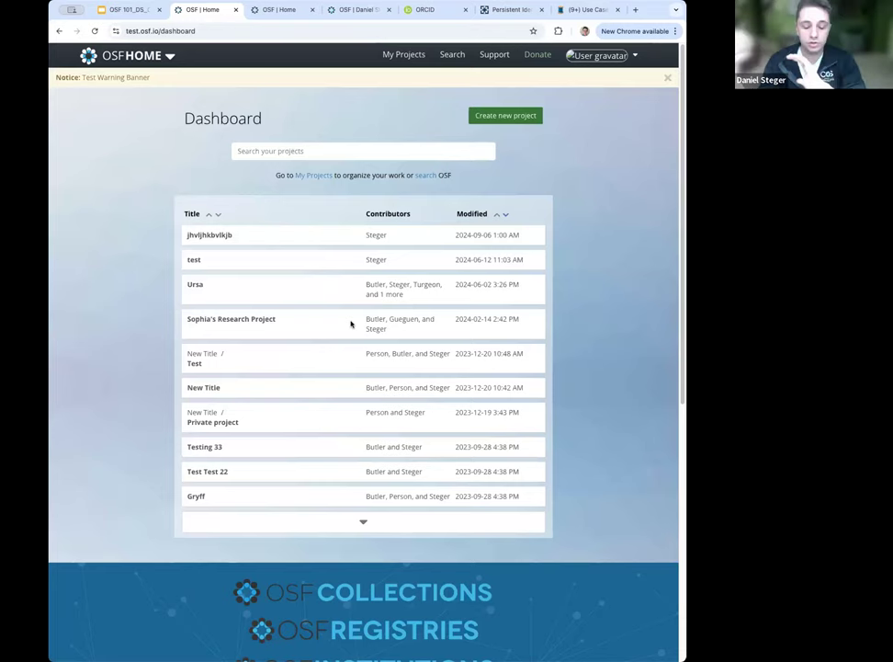
- Pick a dashboard project, maximize the browser, and go to My Profile from the account menu
click(352, 325)
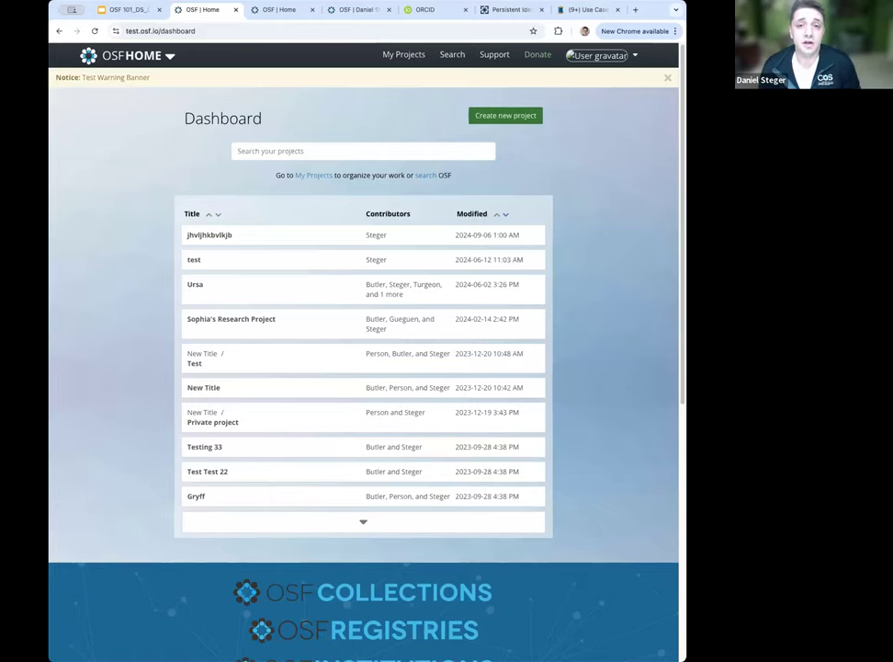
key(ctrl+alt+Return)
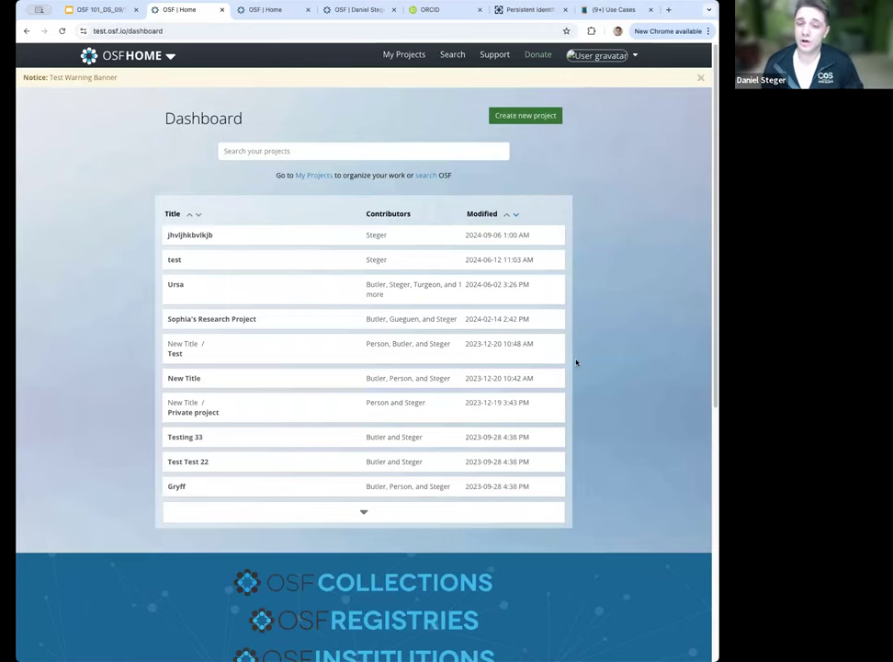
click(635, 57)
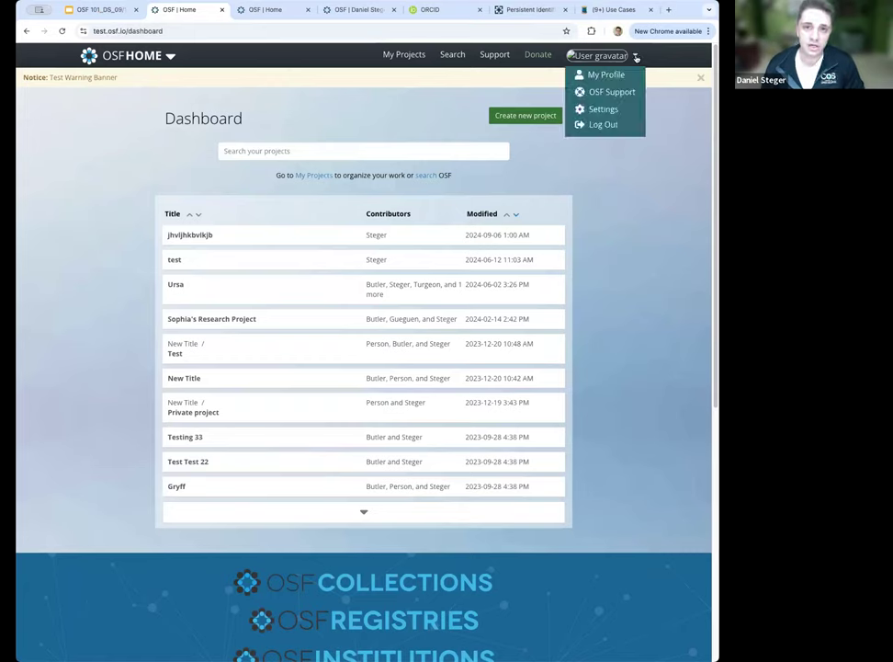
click(602, 78)
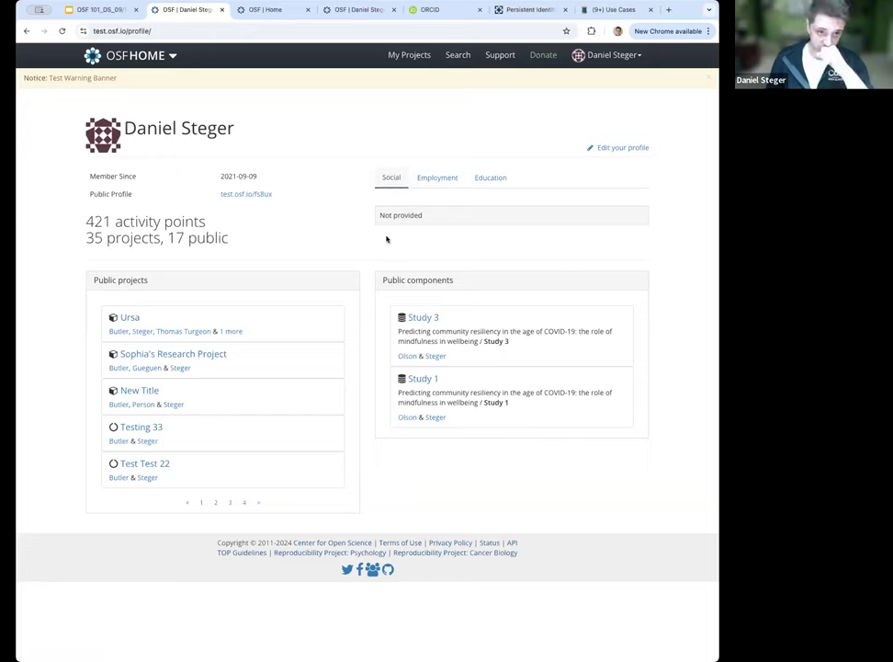
- Check the profile's Employment and Education tabs, which both read 'Not provided'
click(436, 179)
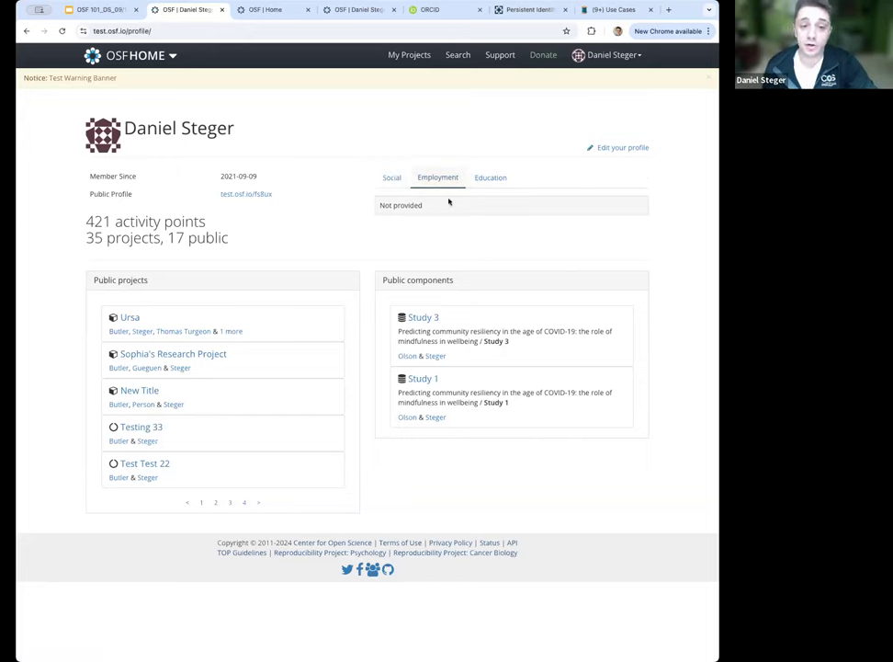
click(494, 179)
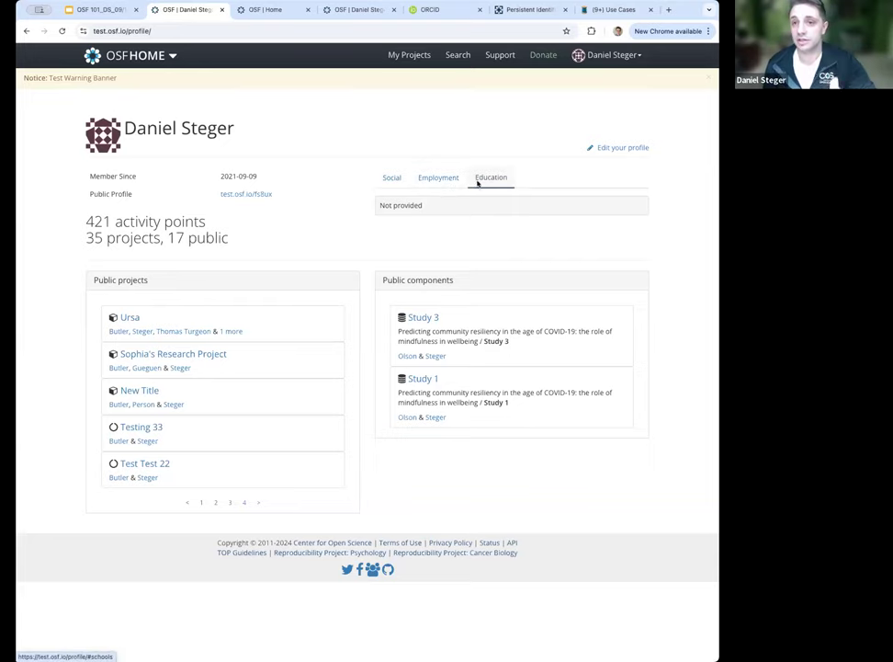
- Edit the profile, view its Social links, then go to Account settings
click(620, 150)
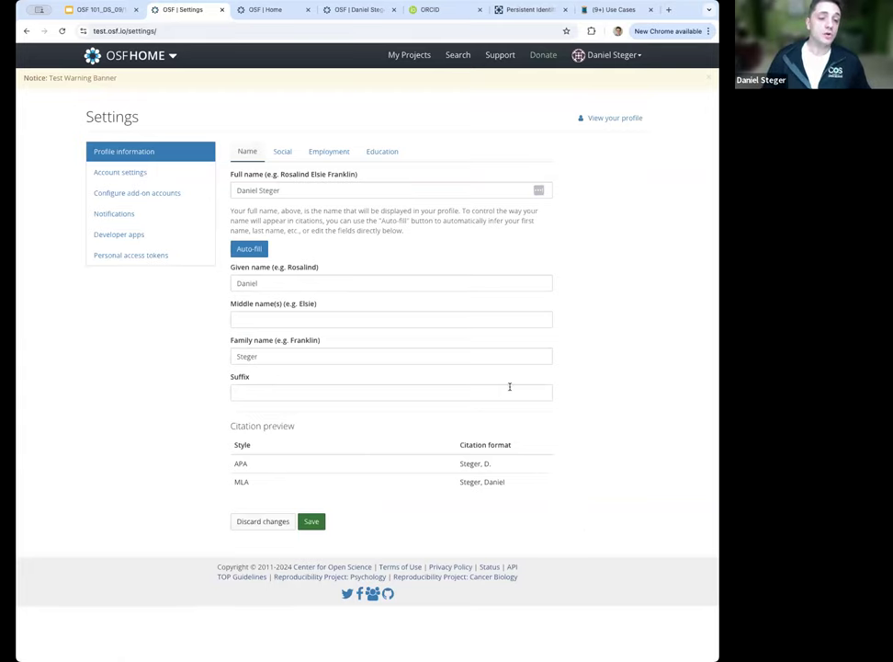
click(282, 153)
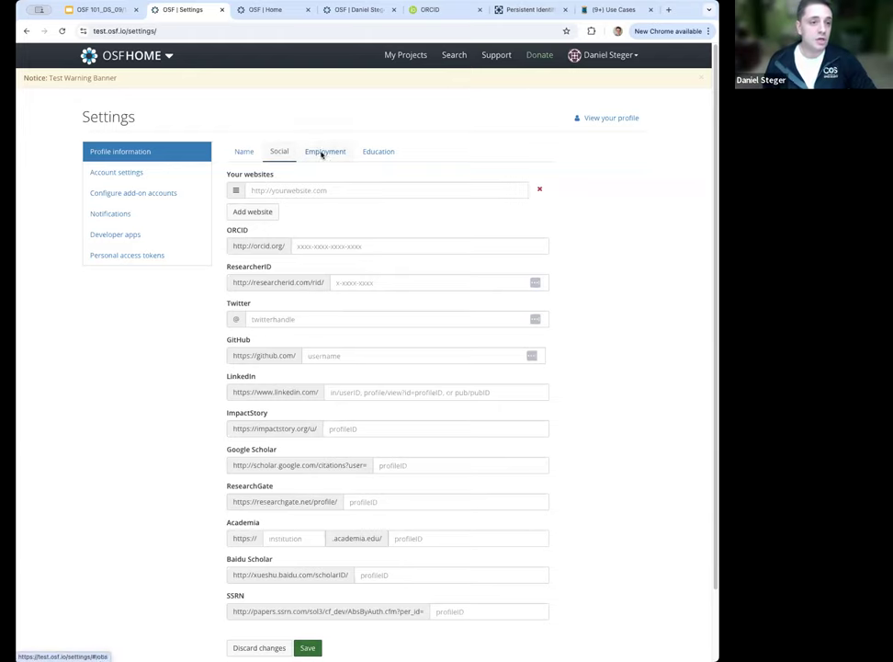
click(134, 175)
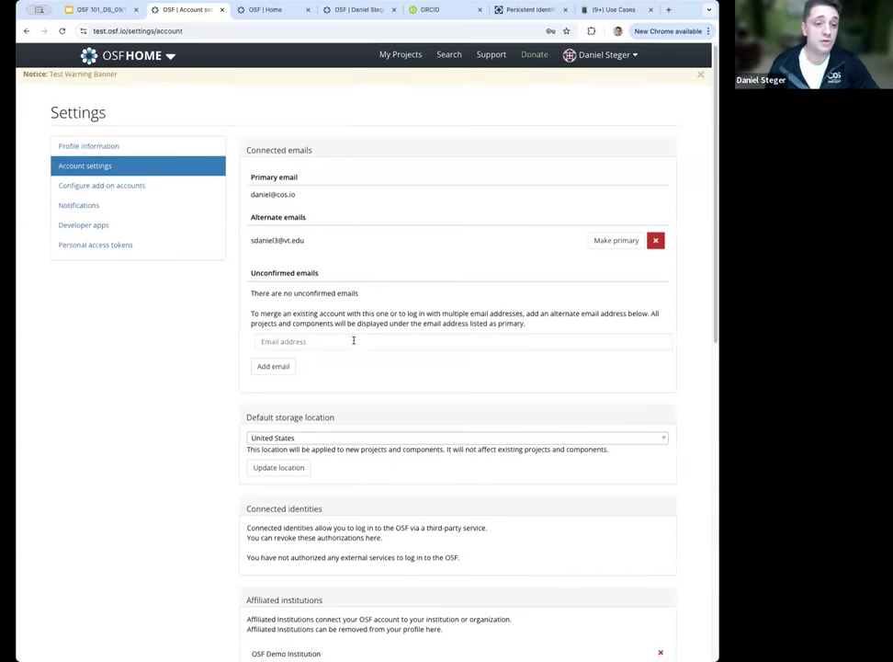
- Review the default storage region choices in Account settings, keeping United States
scroll(355, 341, down, 1)
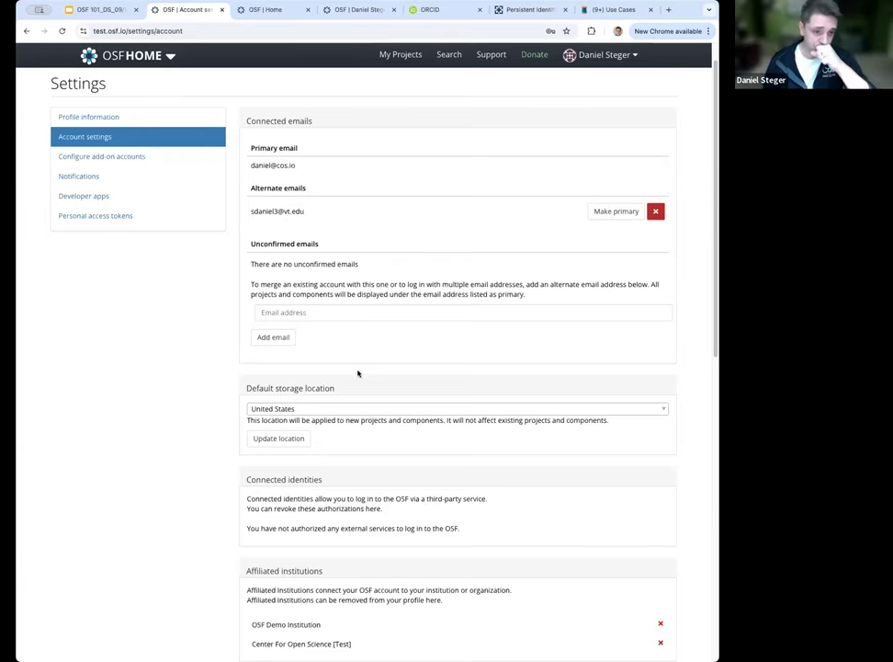
scroll(322, 367, down, 1)
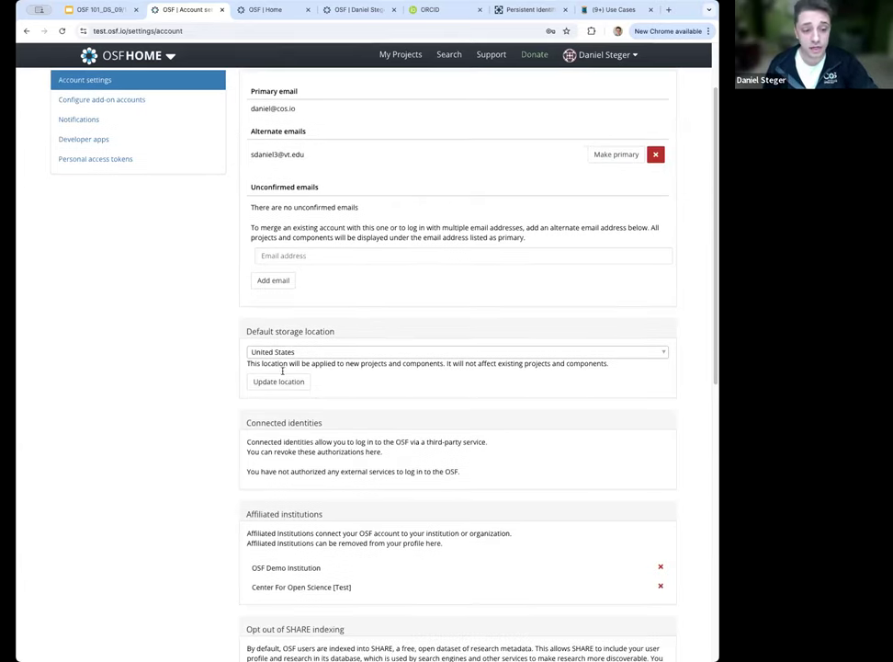
scroll(388, 379, down, 1)
scroll(389, 381, down, 1)
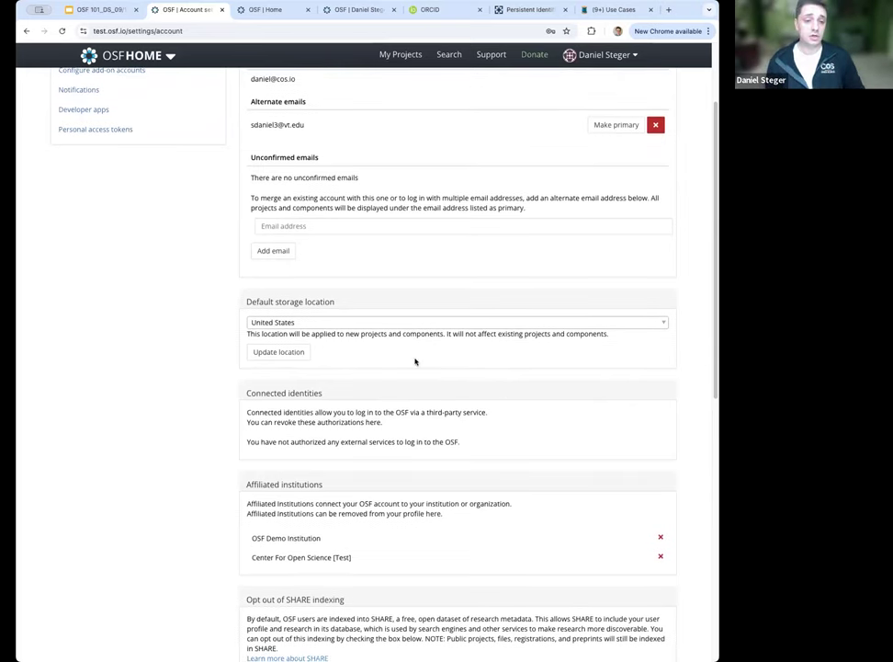
click(645, 325)
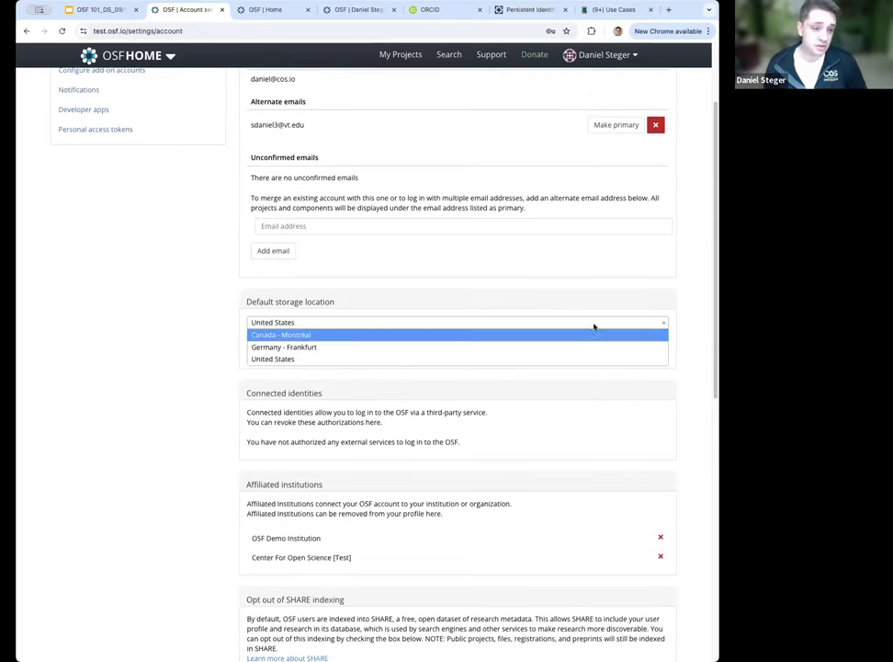
click(424, 294)
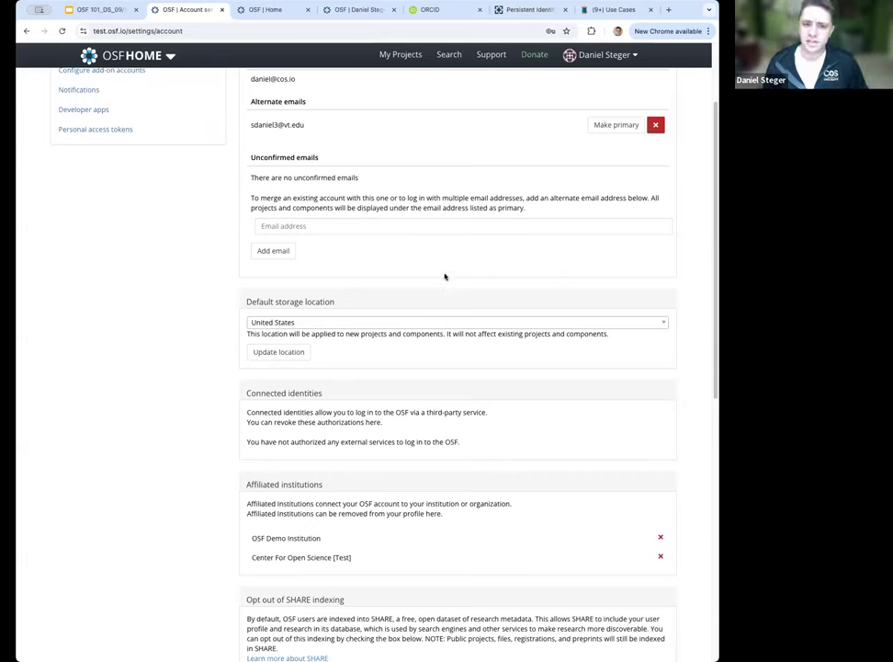
click(669, 325)
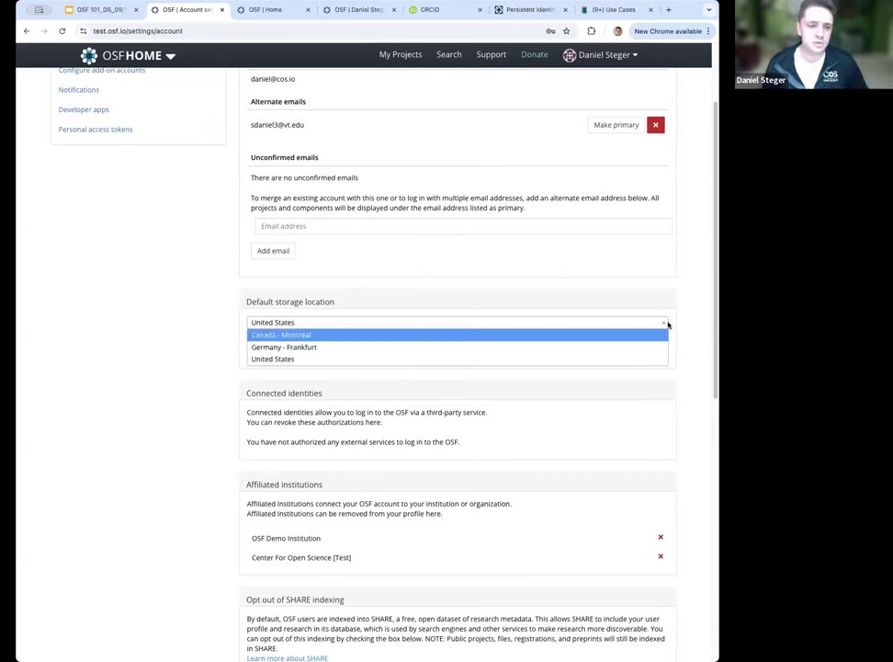
click(686, 317)
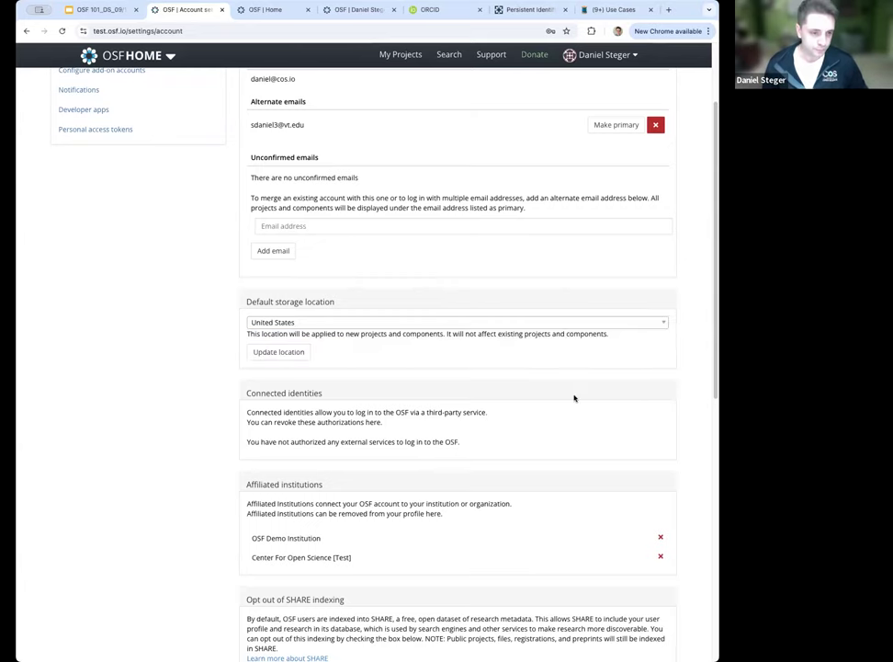
- Review the rest of Account settings and return to the OSF home dashboard
scroll(574, 399, down, 3)
scroll(528, 478, down, 4)
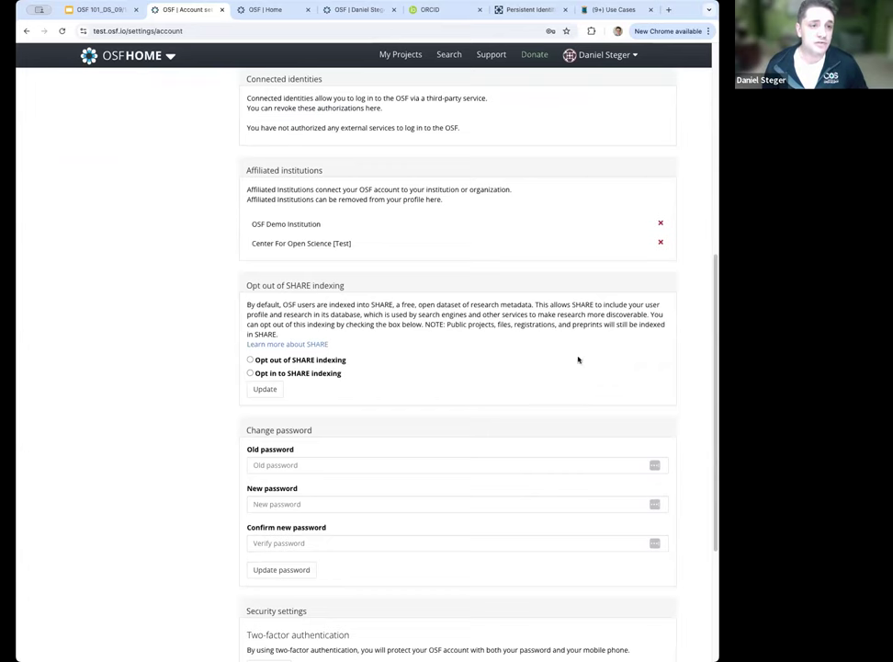
scroll(544, 301, down, 4)
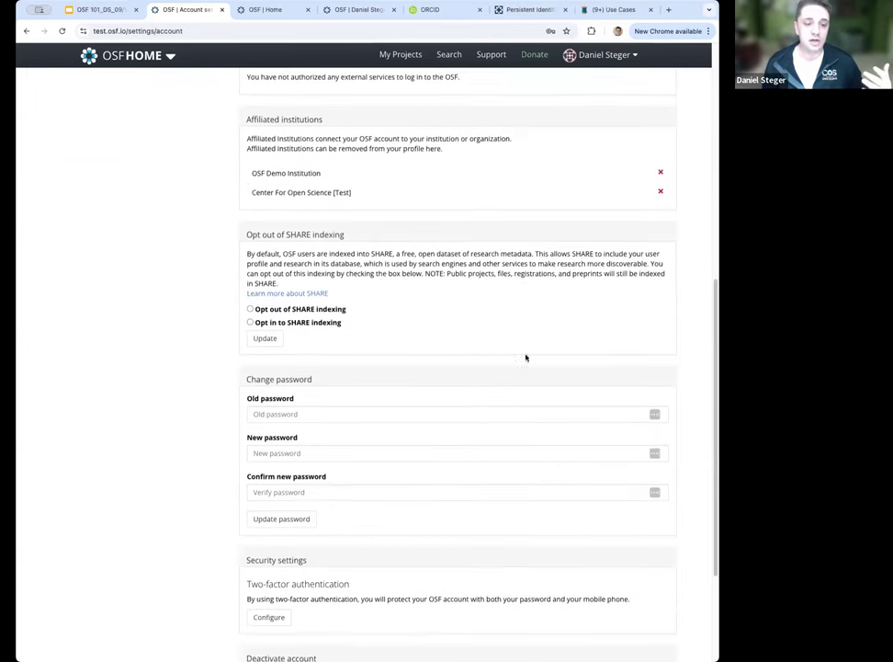
scroll(510, 435, down, 2)
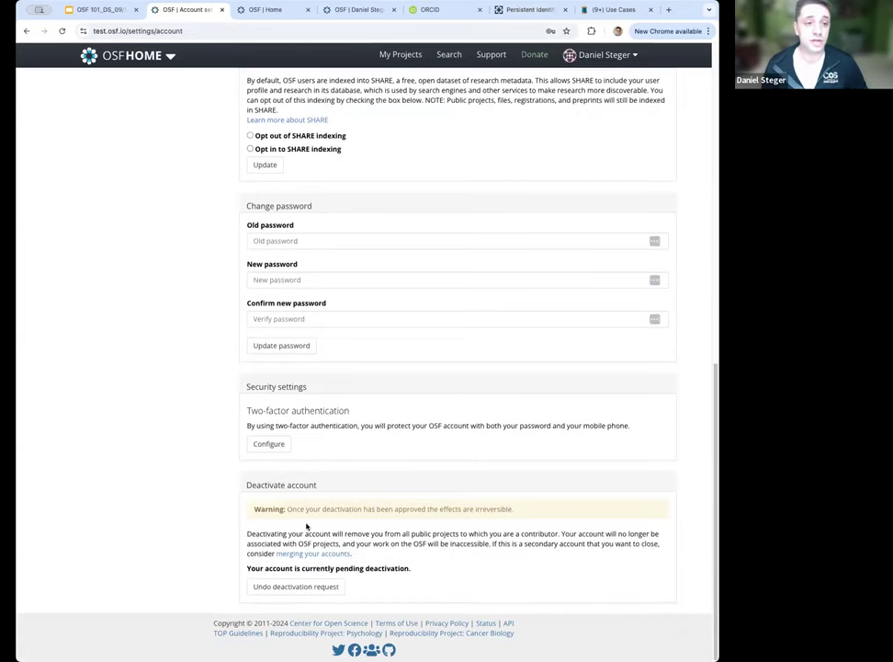
scroll(304, 527, up, 15)
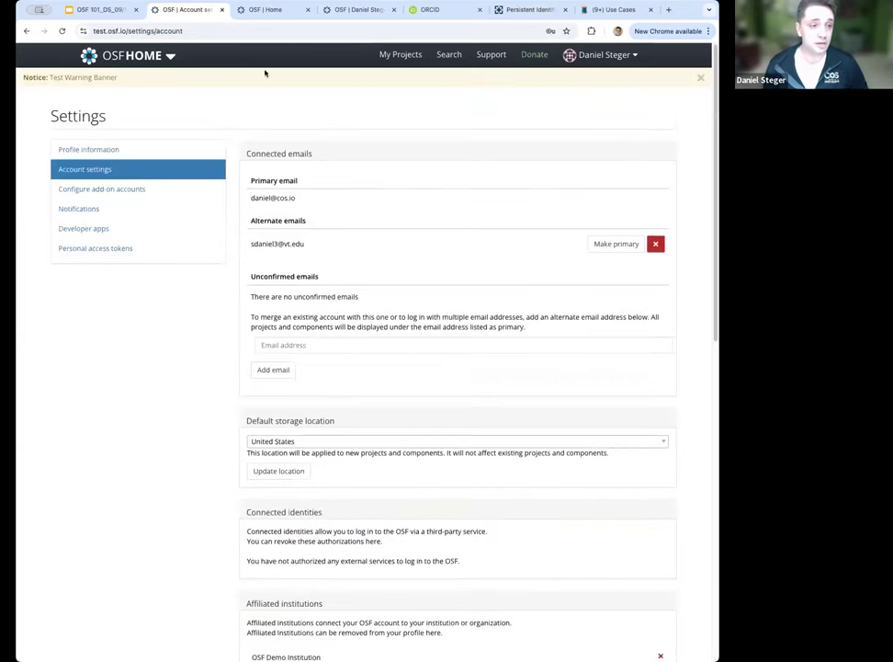
click(130, 57)
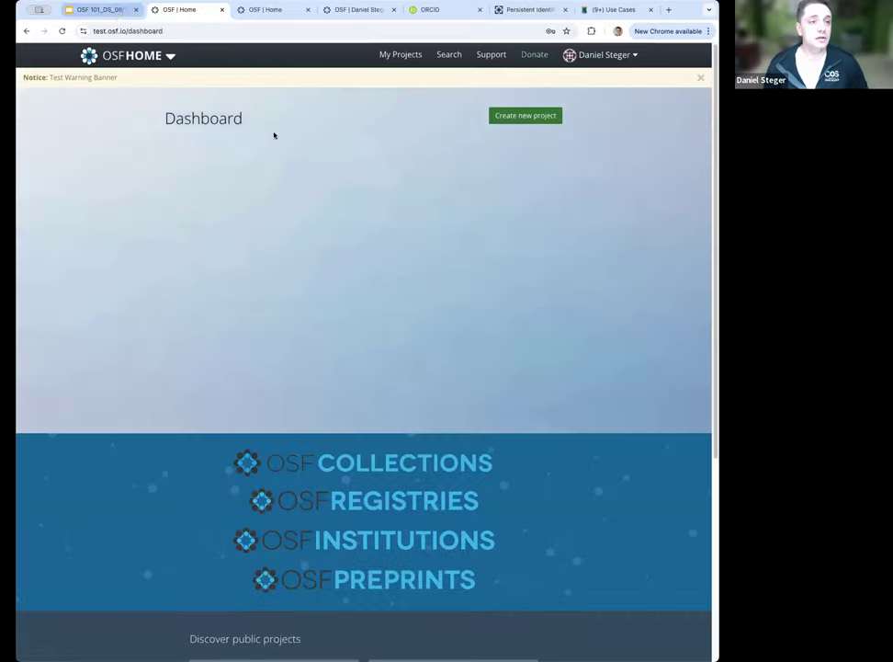
- Return to the slides and advance to the 'Discover content (OSF Search)' topic
click(114, 12)
click(350, 304)
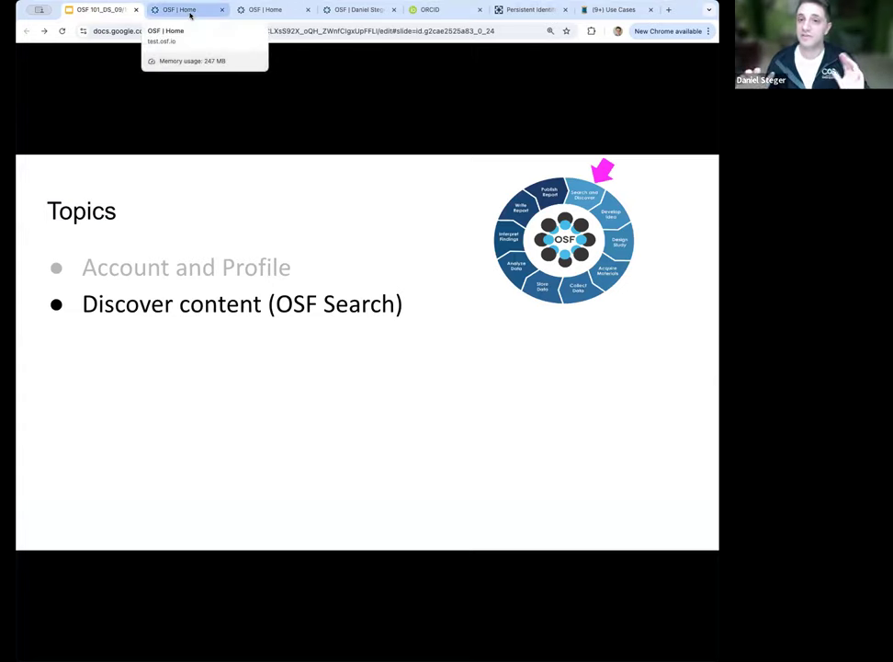
- Load osf in a new Chrome tab and place that tab beside the slides
click(670, 11)
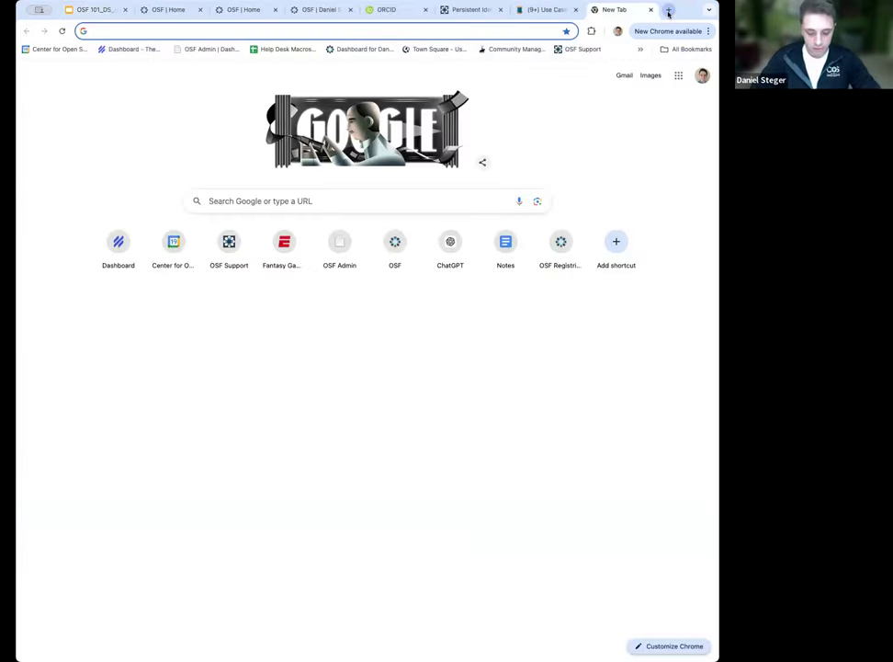
text(osf)
key(Return)
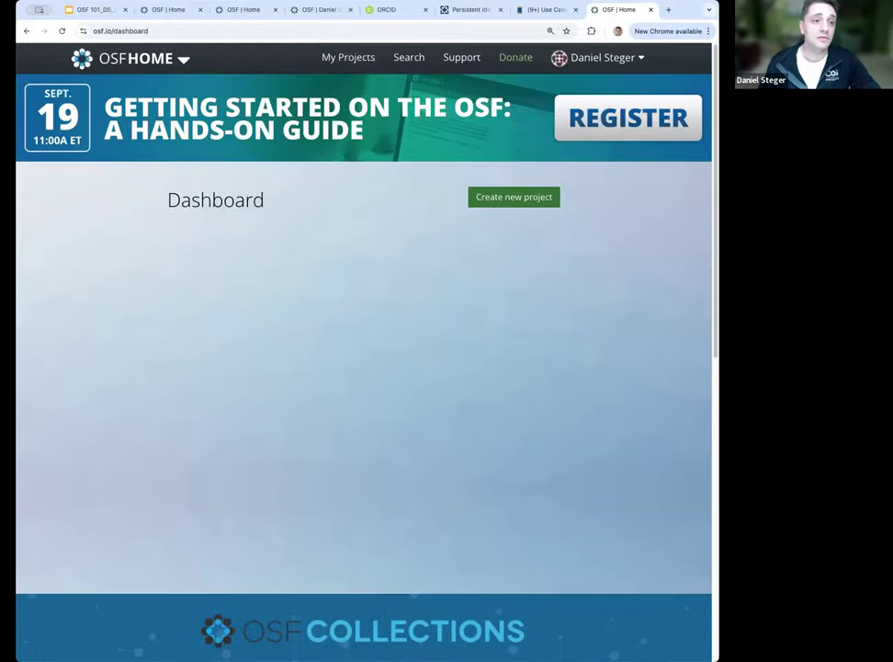
drag(632, 11, 171, 9)
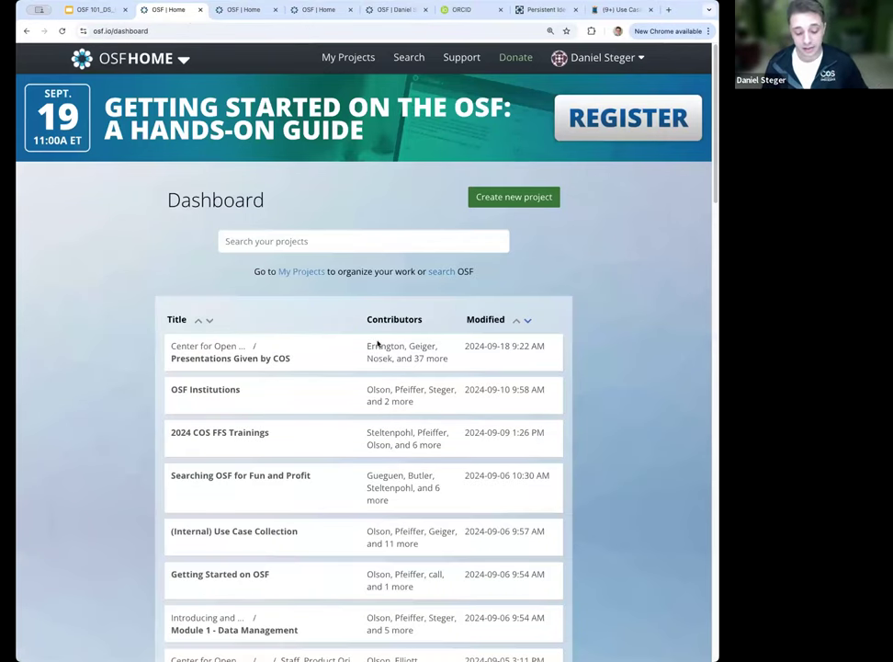
- Open OSF Search and cycle through All, Projects, Registrations, Preprints and Files results
click(410, 59)
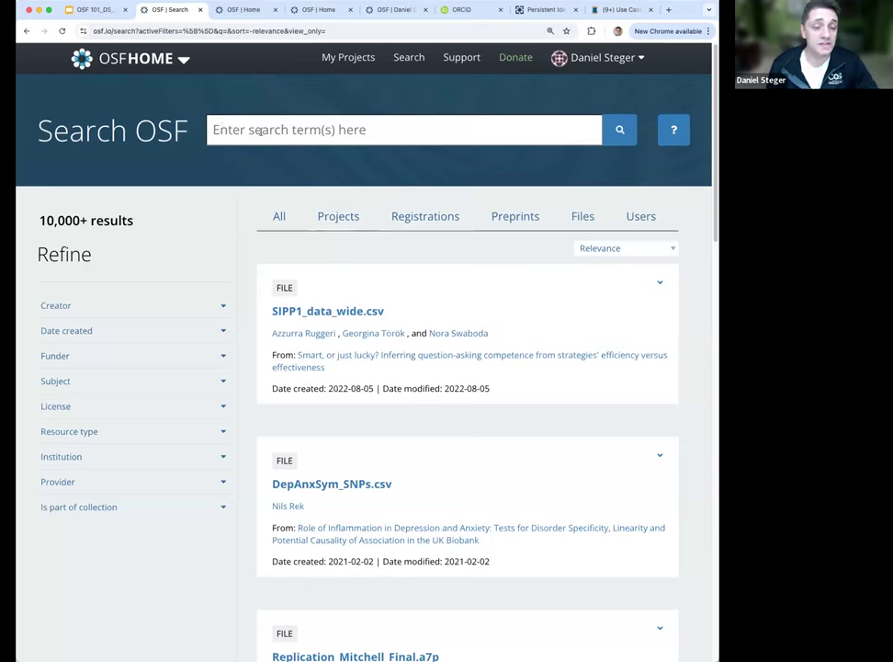
click(293, 131)
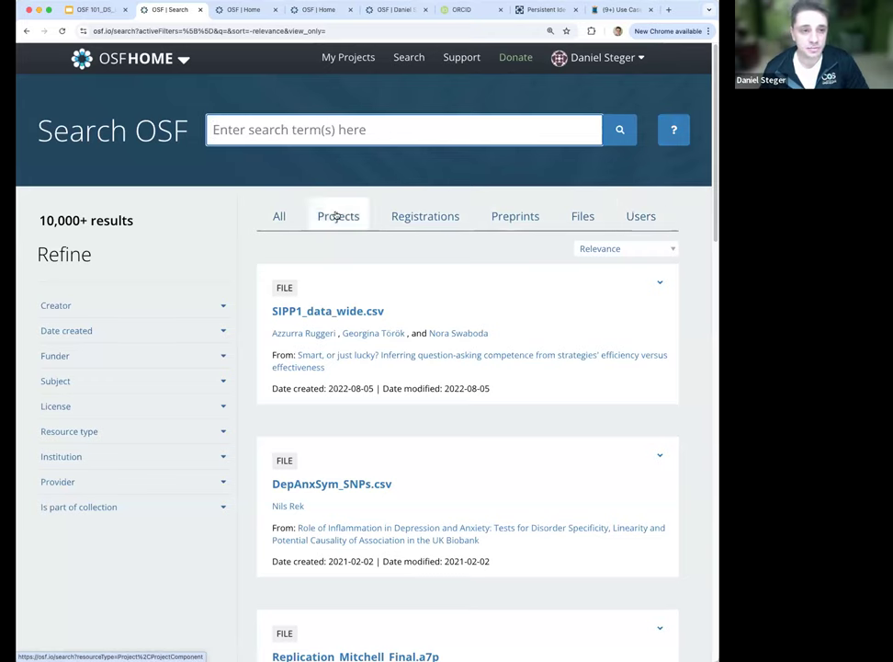
click(279, 223)
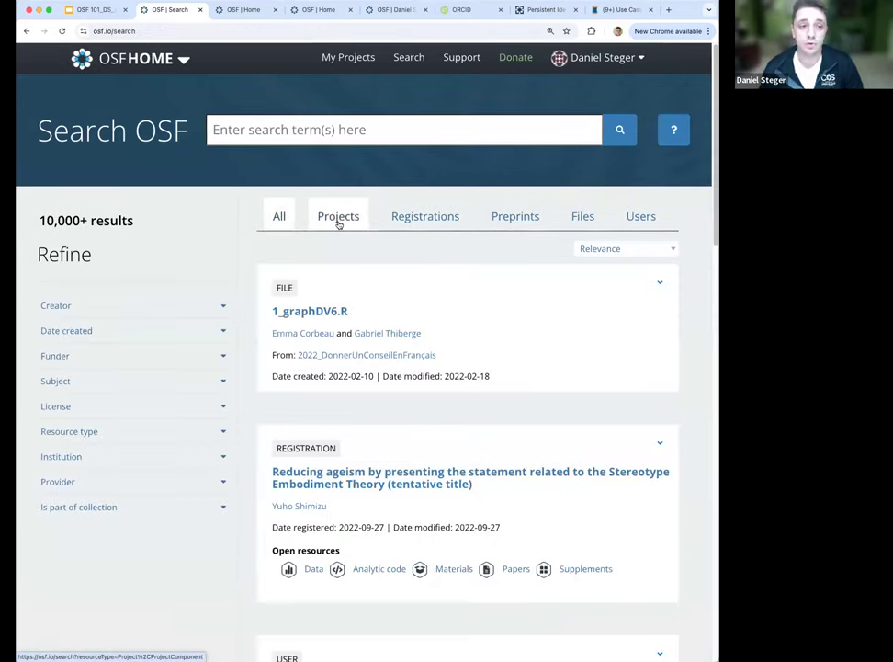
click(338, 224)
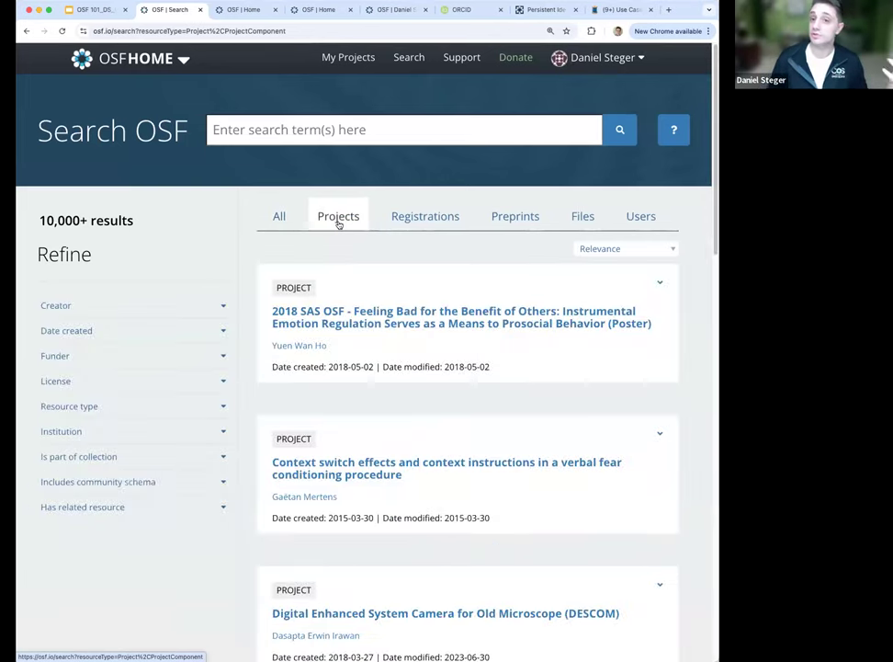
click(443, 224)
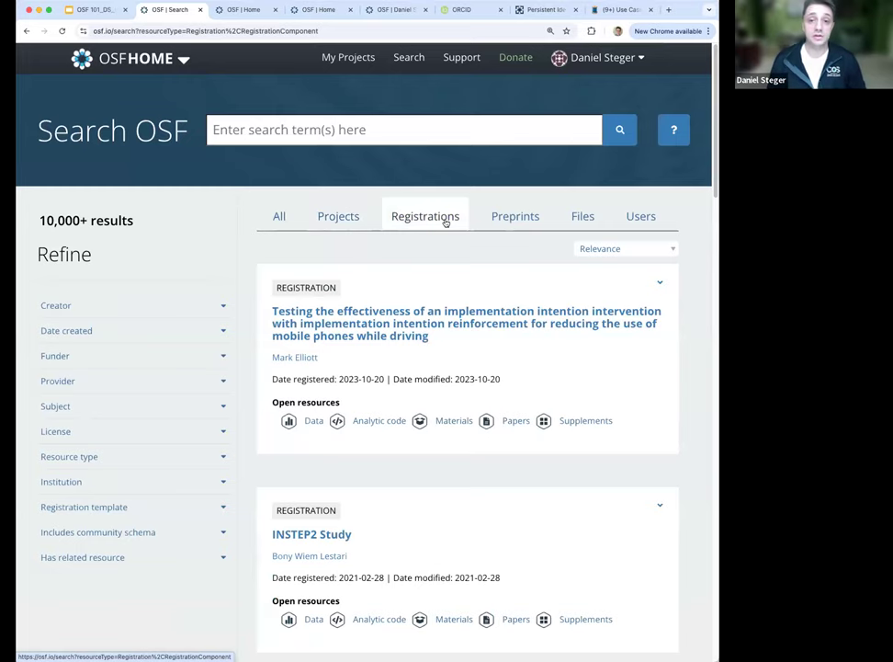
click(515, 224)
click(584, 221)
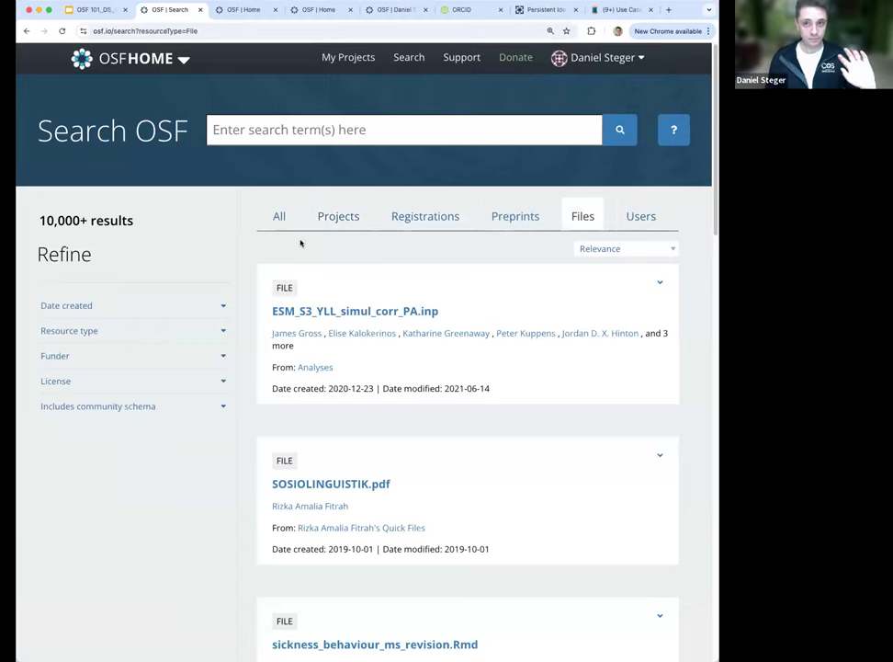
- Expand the Date created and Resource type filters and highlight the Image count of 407
click(224, 308)
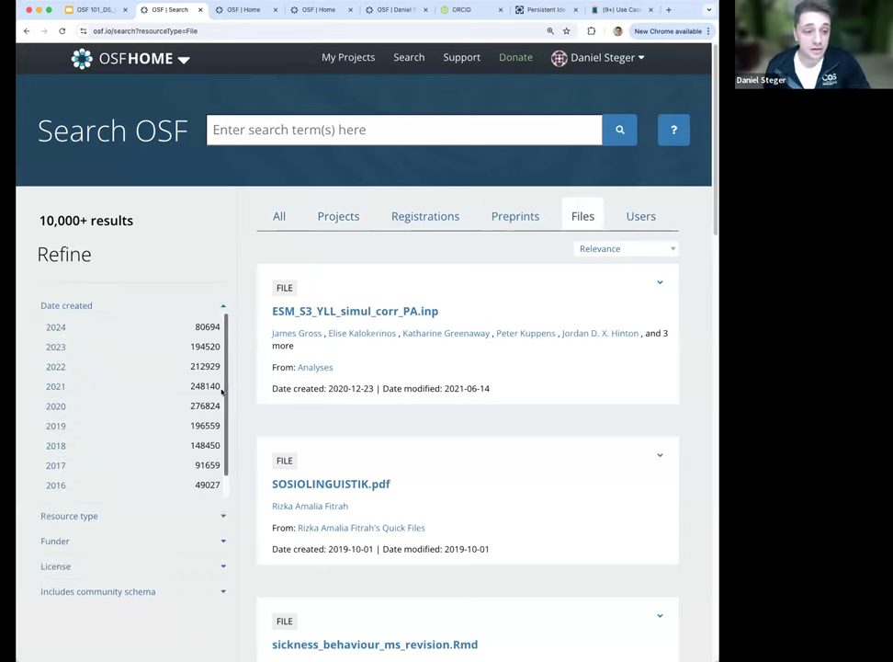
scroll(239, 384, down, 3)
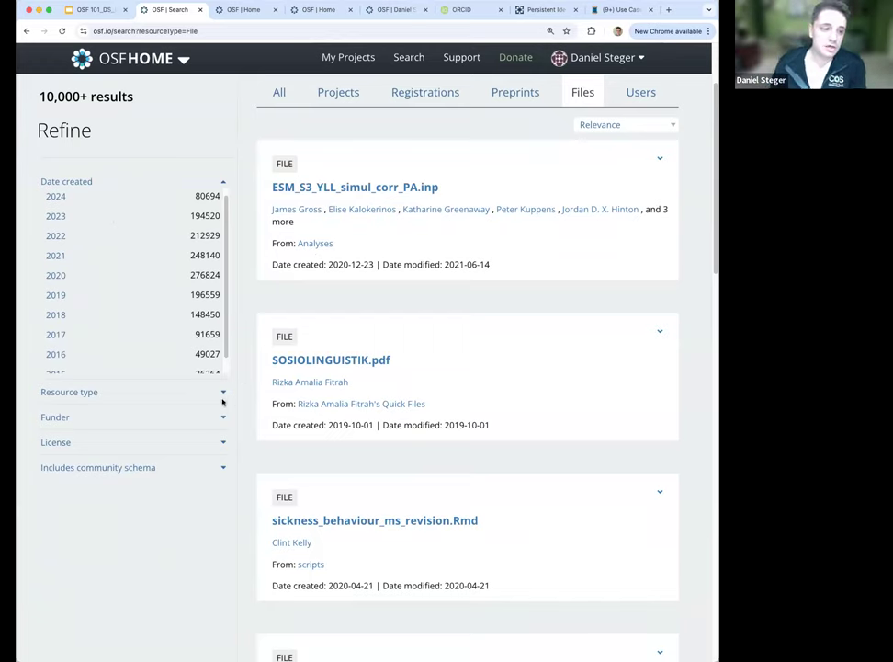
click(224, 392)
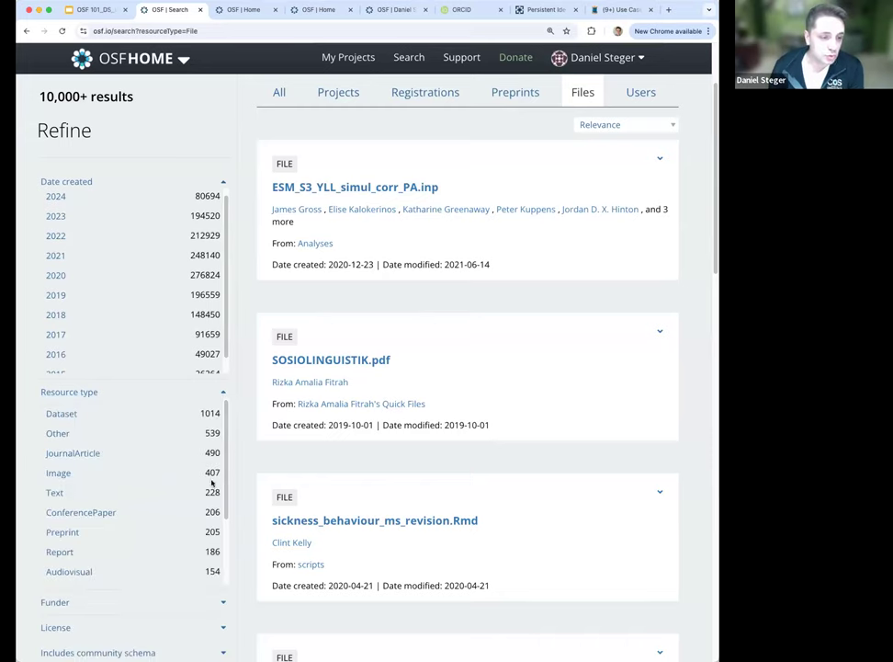
scroll(236, 409, down, 1)
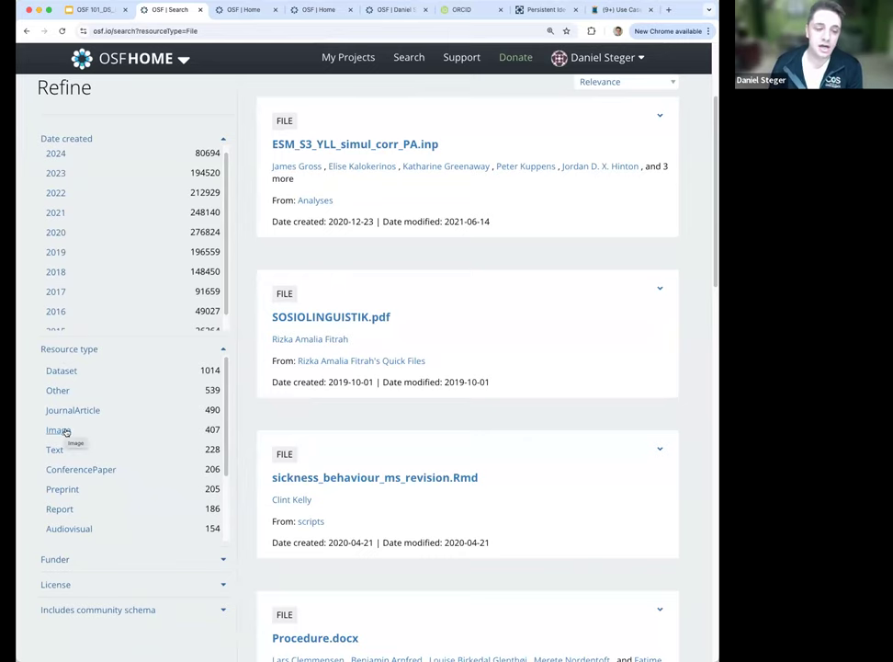
scroll(157, 434, up, 3)
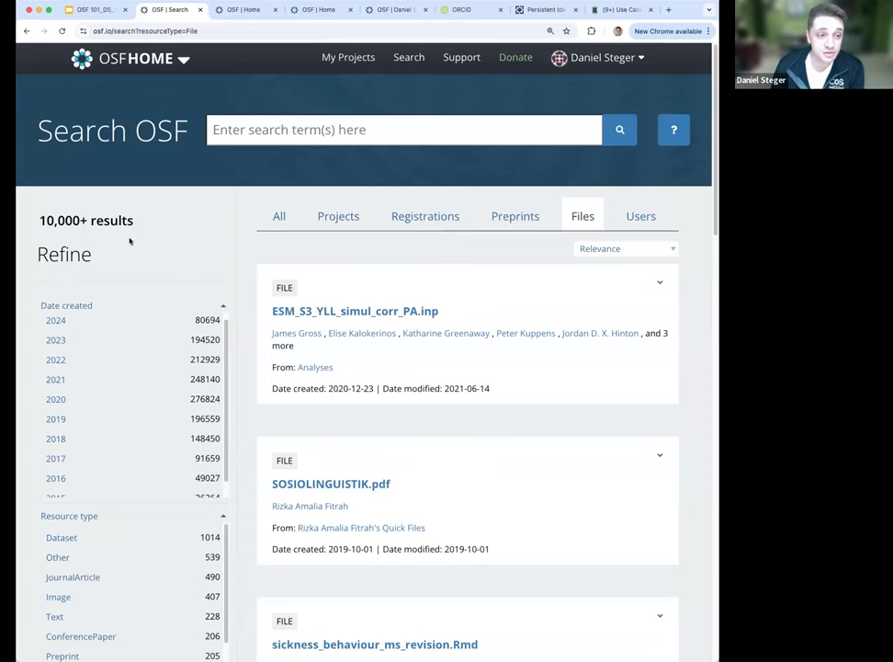
scroll(190, 397, down, 1)
scroll(249, 464, down, 5)
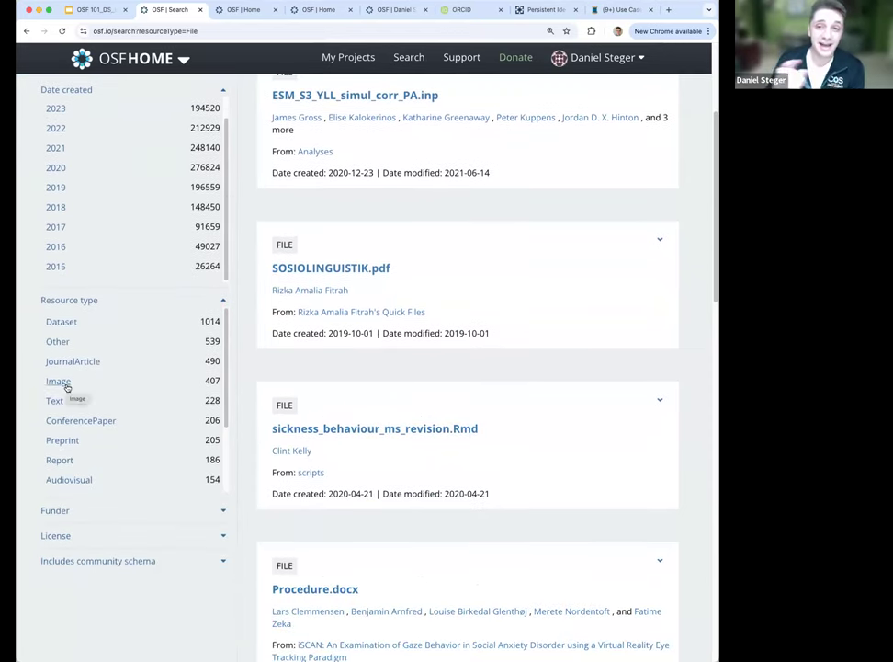
drag(208, 384, 220, 384)
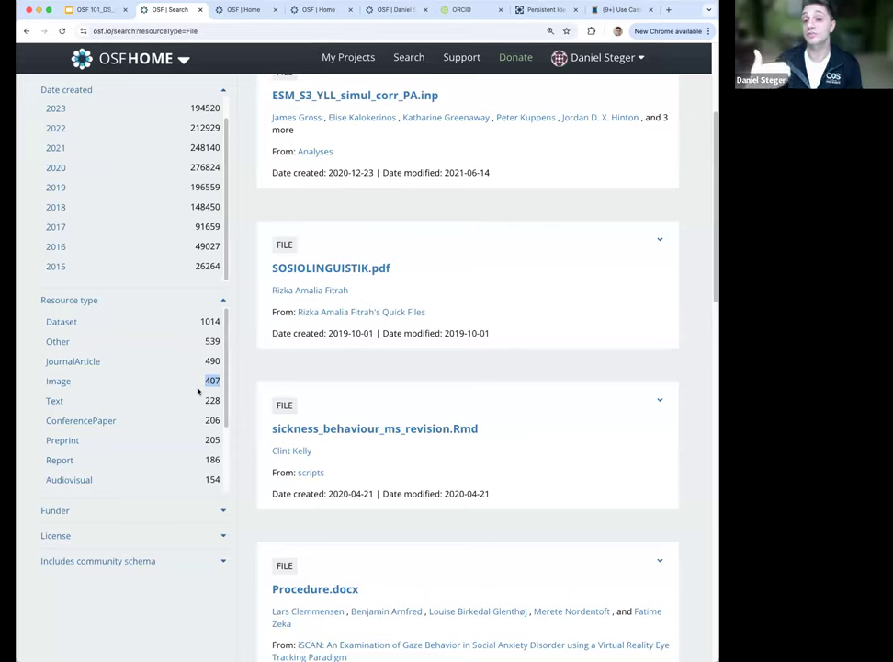
- Expand the Funder filter and browse funder counts such as National Science Foundation 305
click(222, 513)
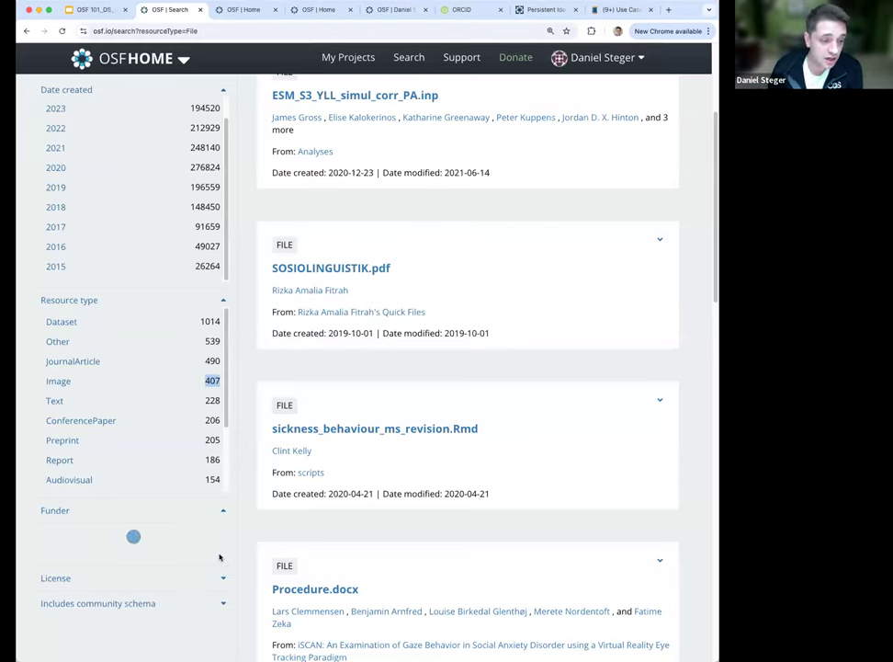
scroll(230, 503, down, 2)
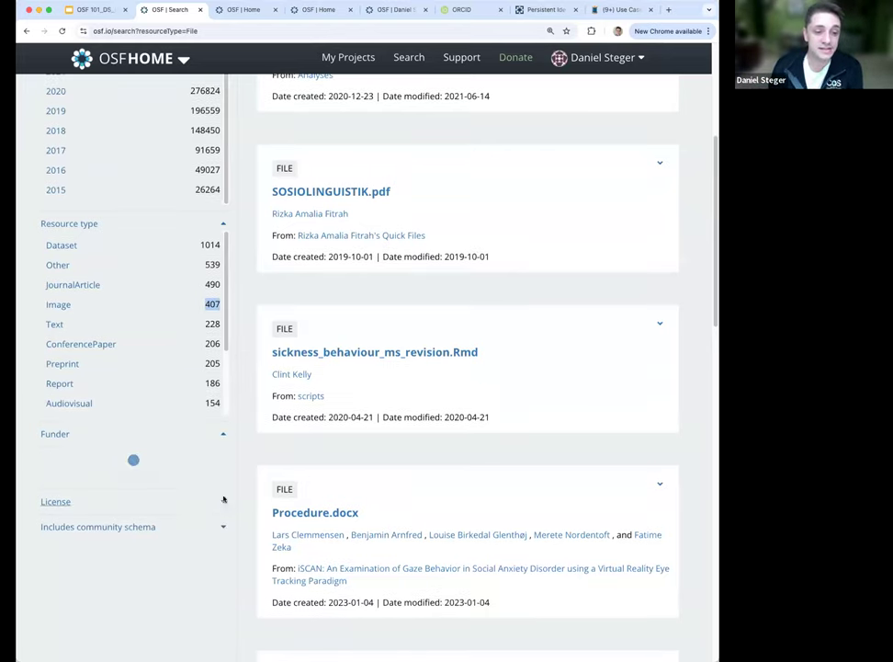
scroll(220, 507, down, 2)
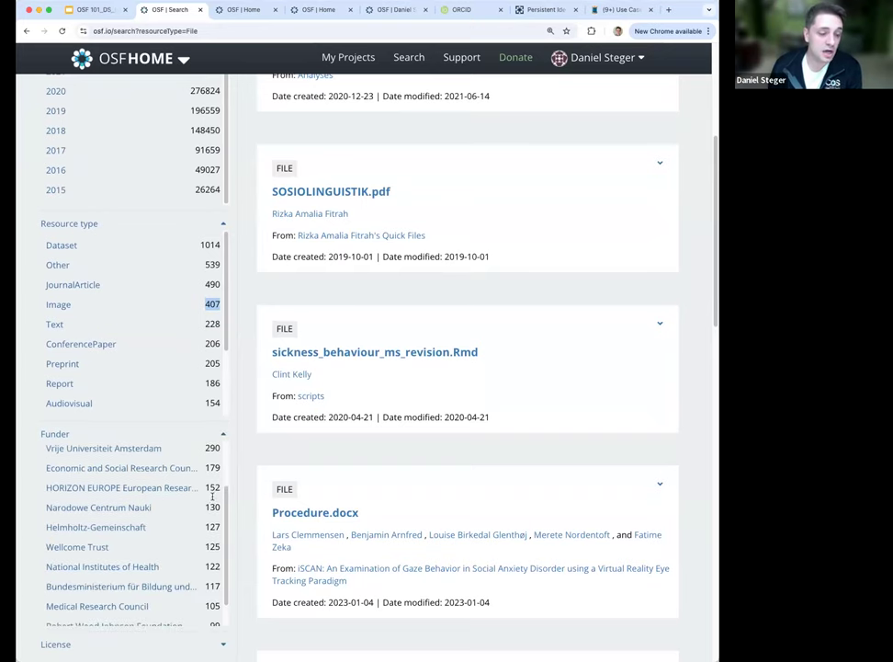
scroll(235, 451, down, 3)
scroll(158, 465, down, 1)
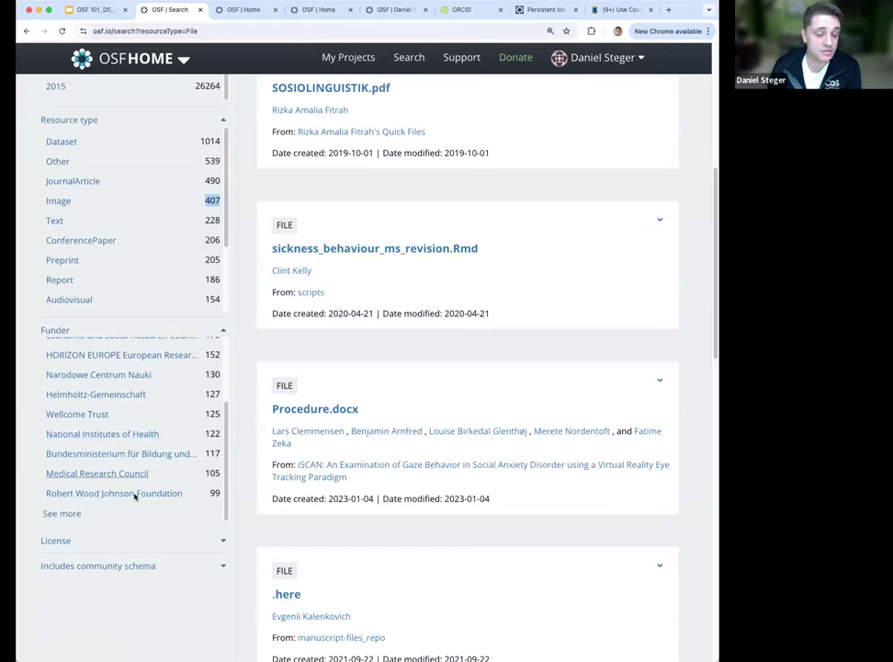
scroll(137, 463, up, 3)
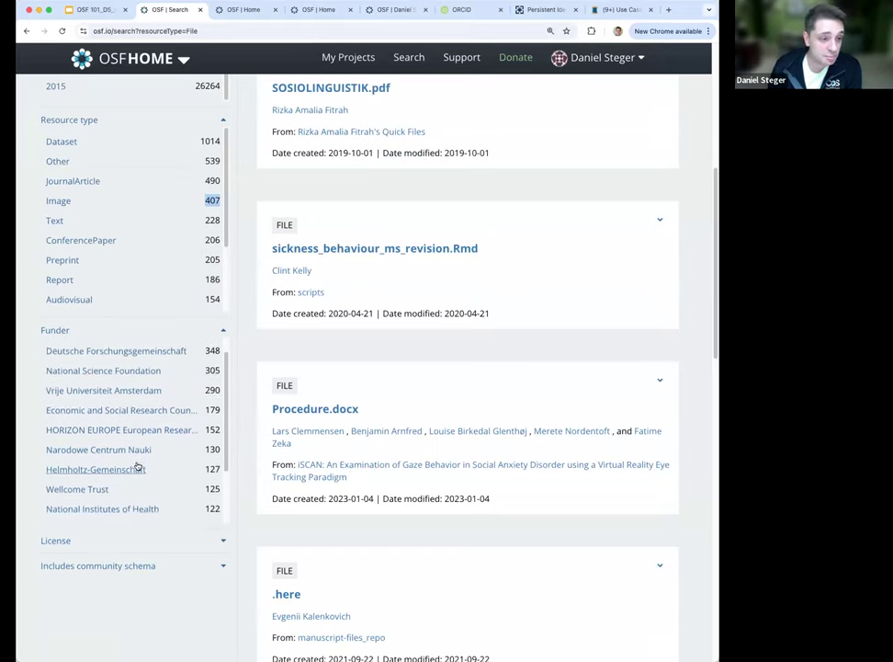
scroll(133, 389, up, 1)
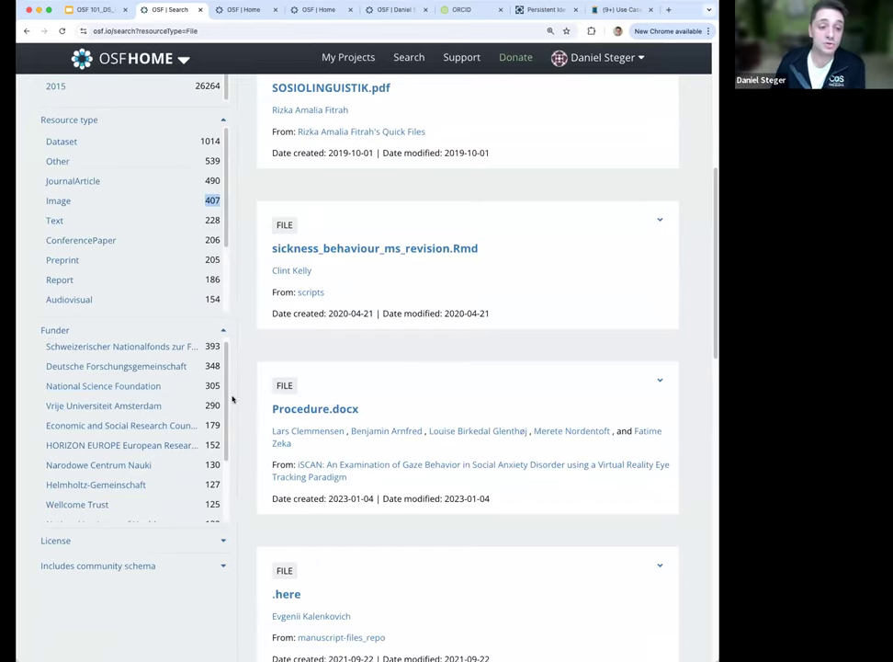
- Expand the License filter to show licence counts like CC0 1.0 Universal 51319
scroll(175, 460, down, 2)
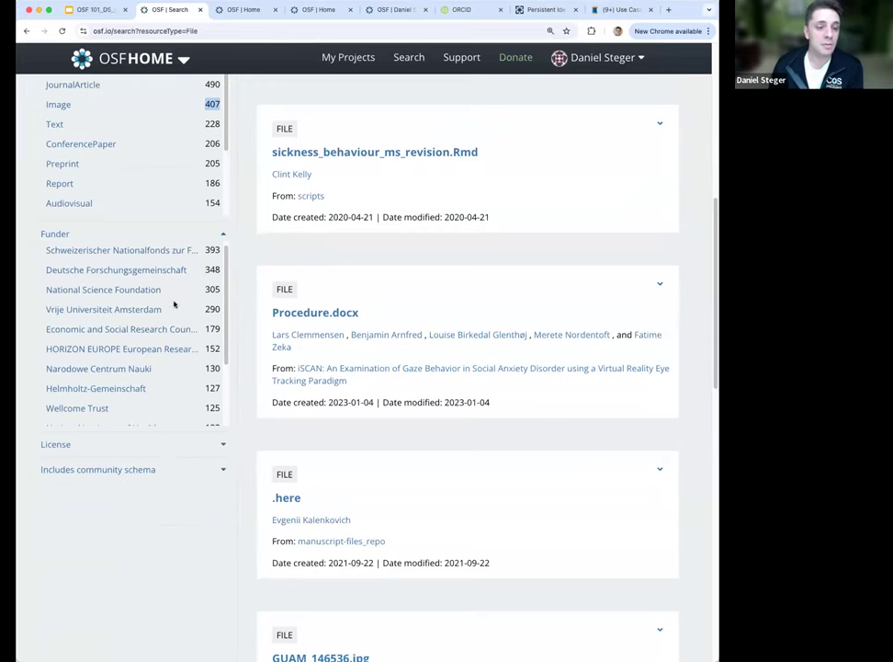
click(213, 450)
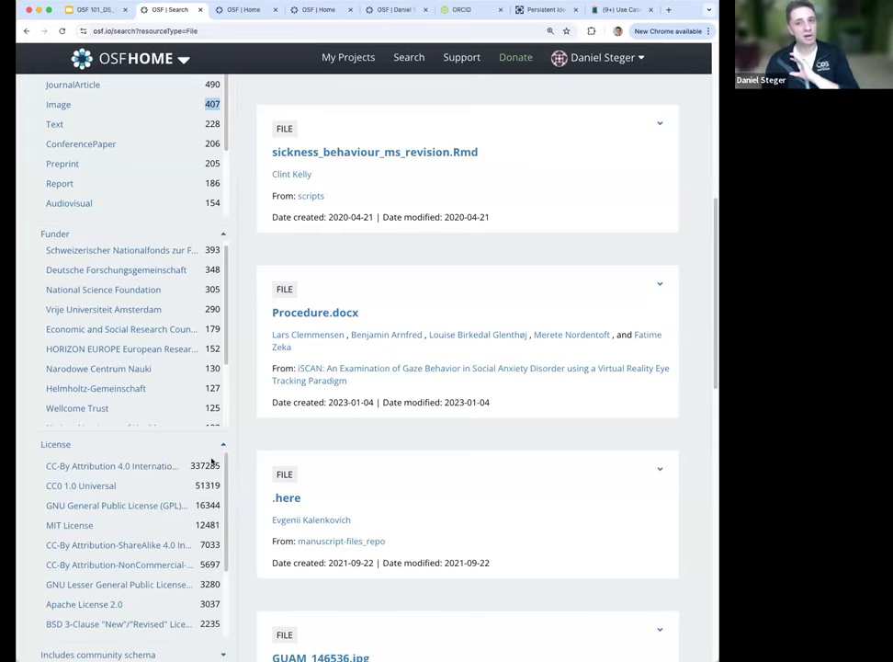
scroll(126, 428, up, 10)
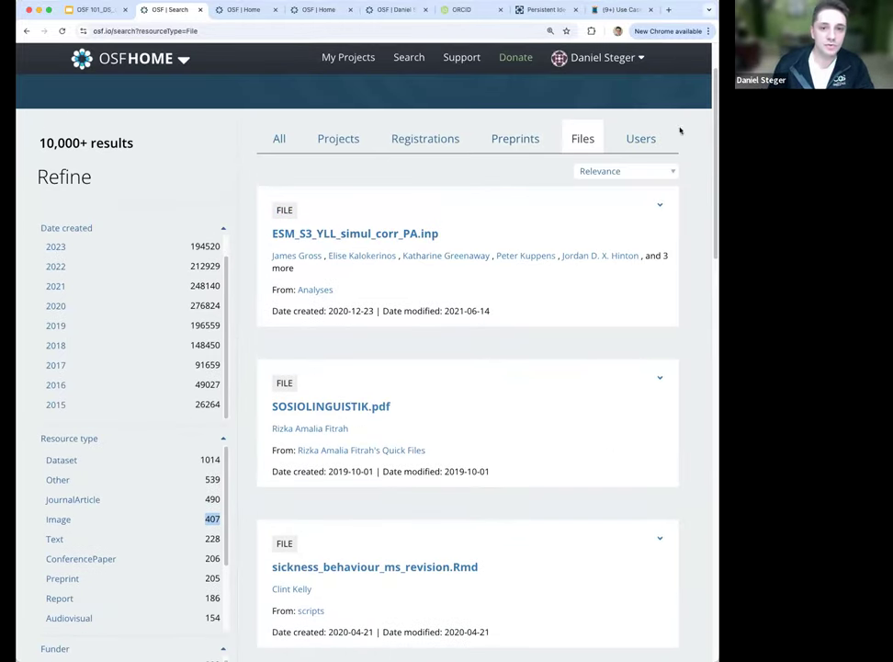
- Switch the search results to Preprints and filter Date created to 2024
click(513, 139)
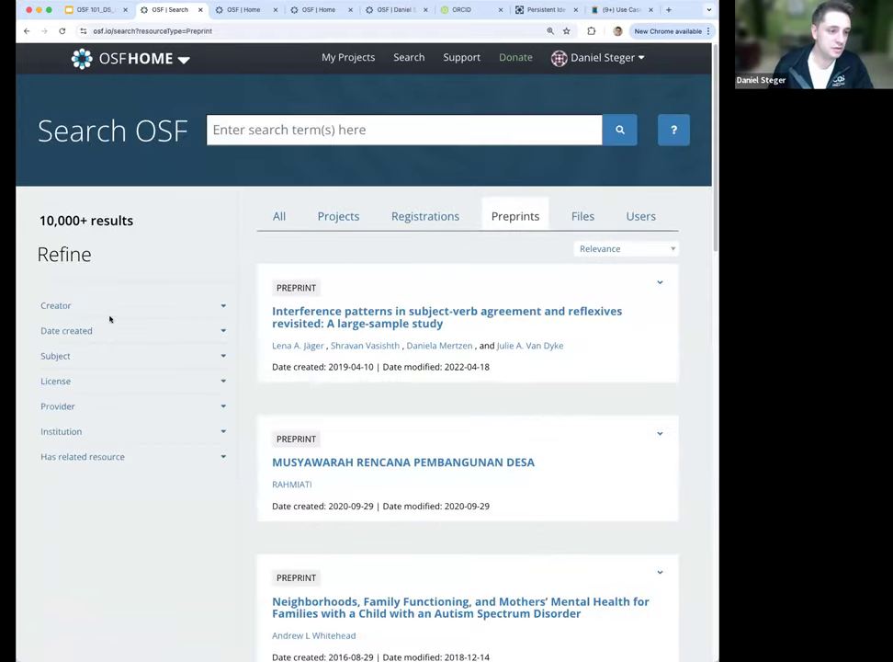
click(111, 312)
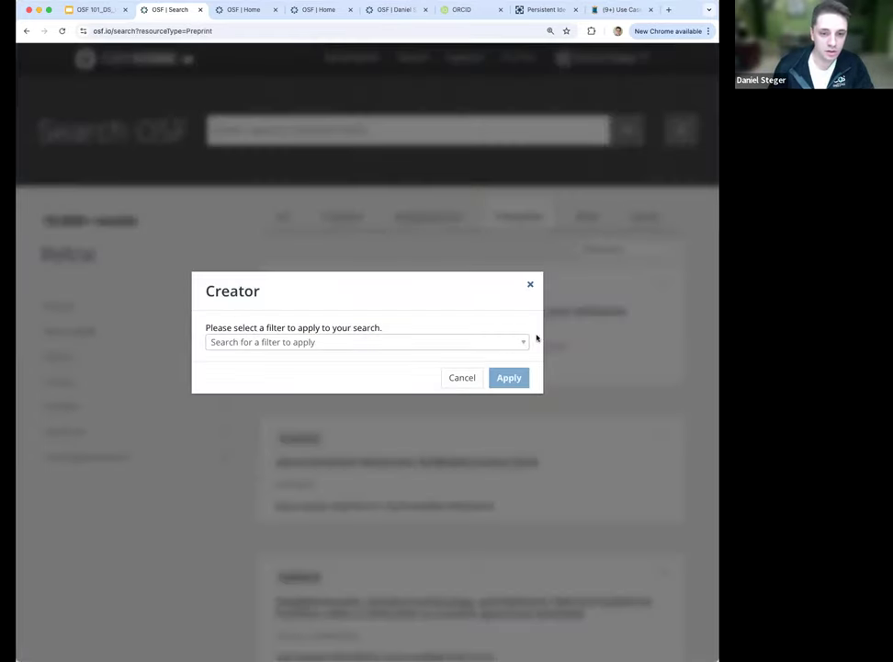
click(525, 343)
click(531, 284)
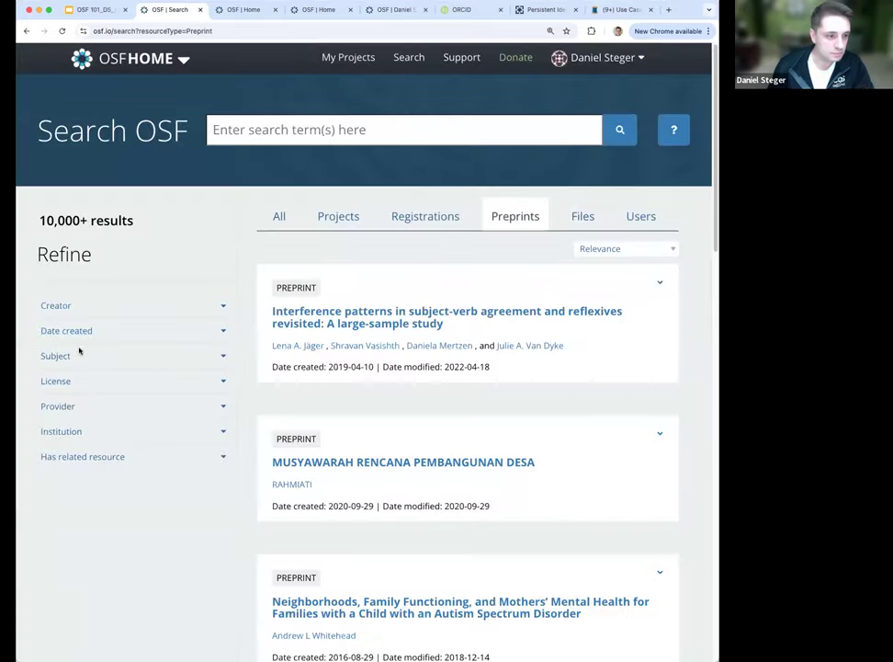
click(116, 335)
click(58, 352)
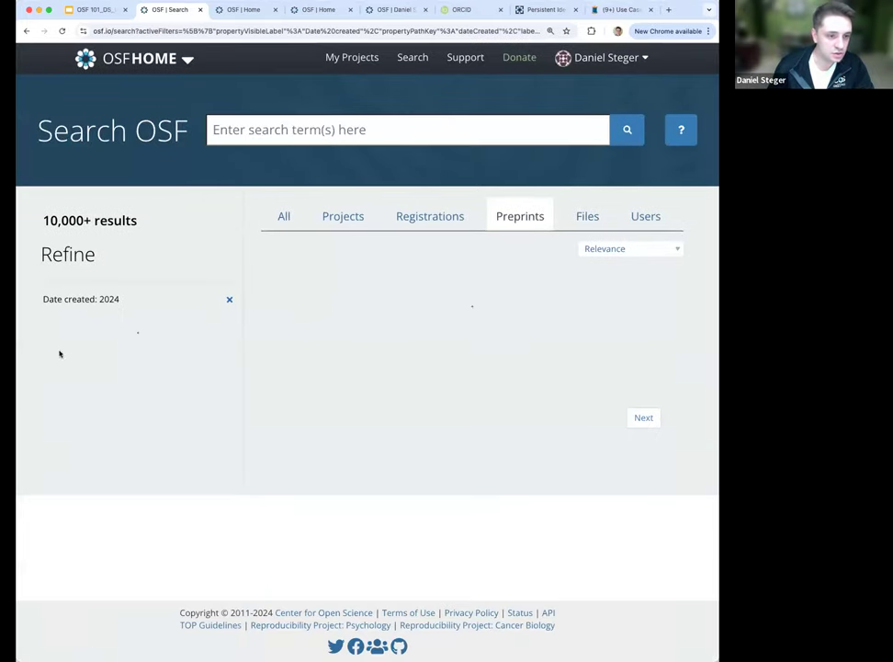
- Filter the preprints to the Social and Behavioral Sciences subject, leaving 7504 results
scroll(179, 474, down, 1)
click(215, 355)
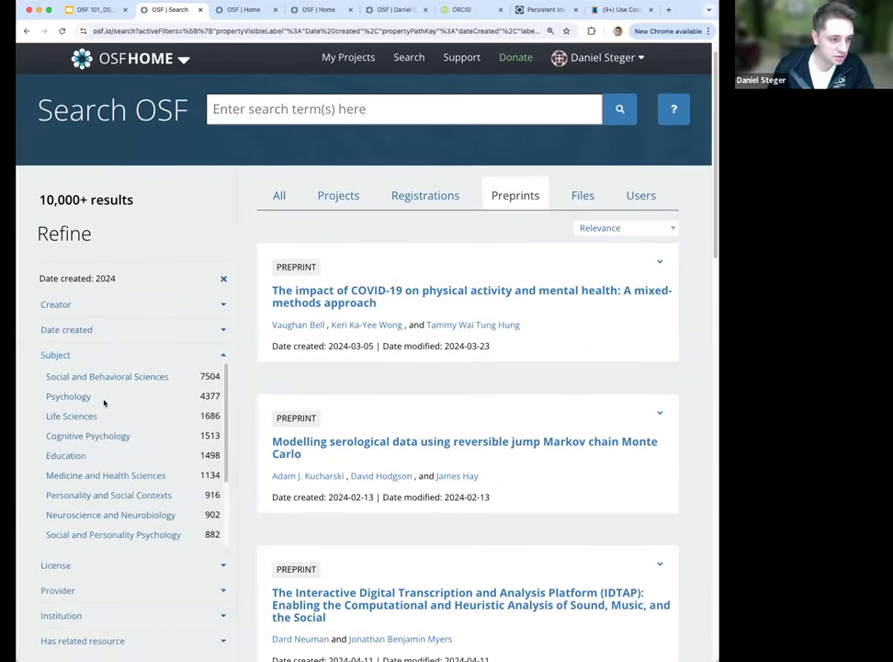
click(109, 379)
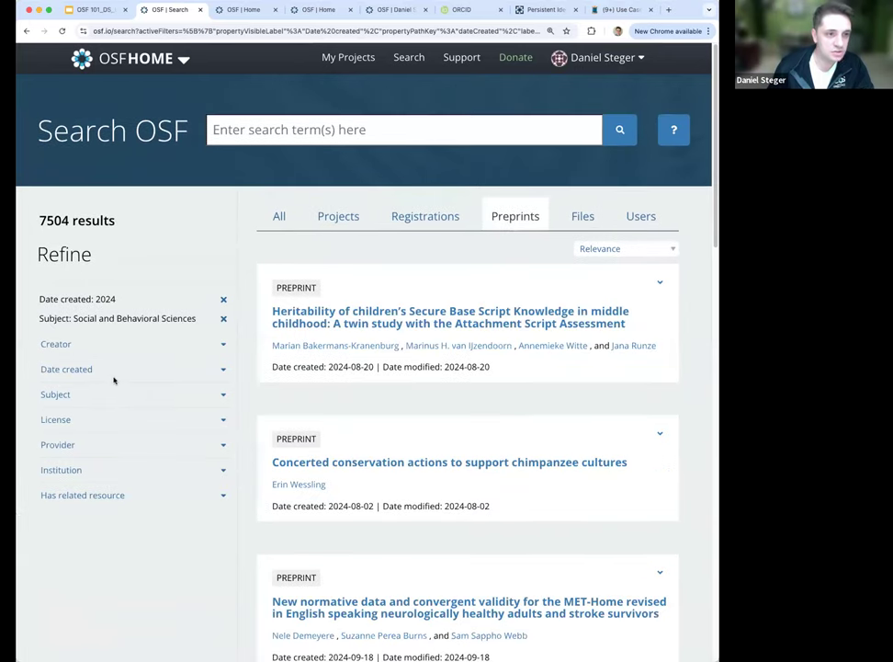
click(315, 30)
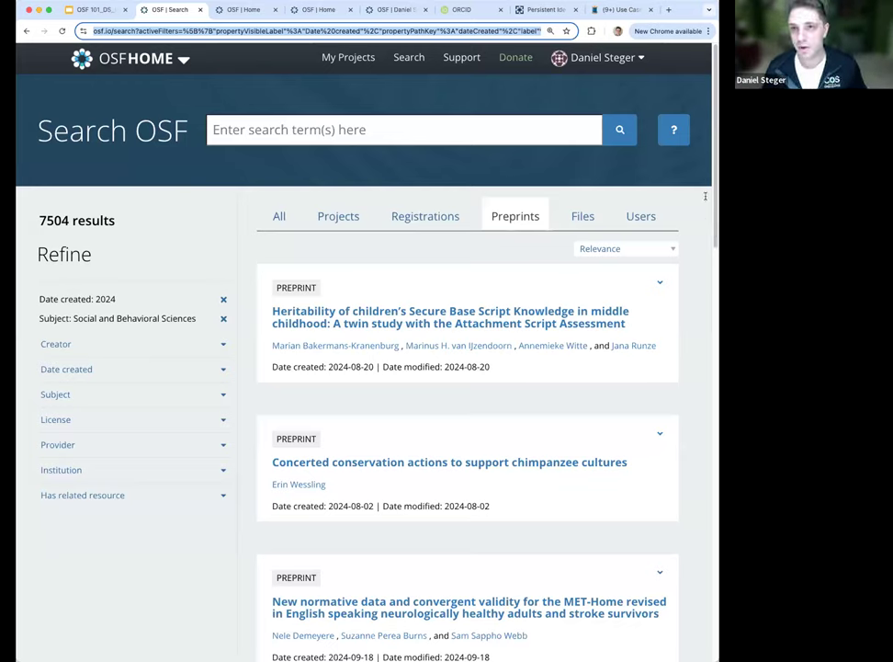
- Return to the Google Slides deck and advance past Topics to the Typical Trajectory slide
click(102, 11)
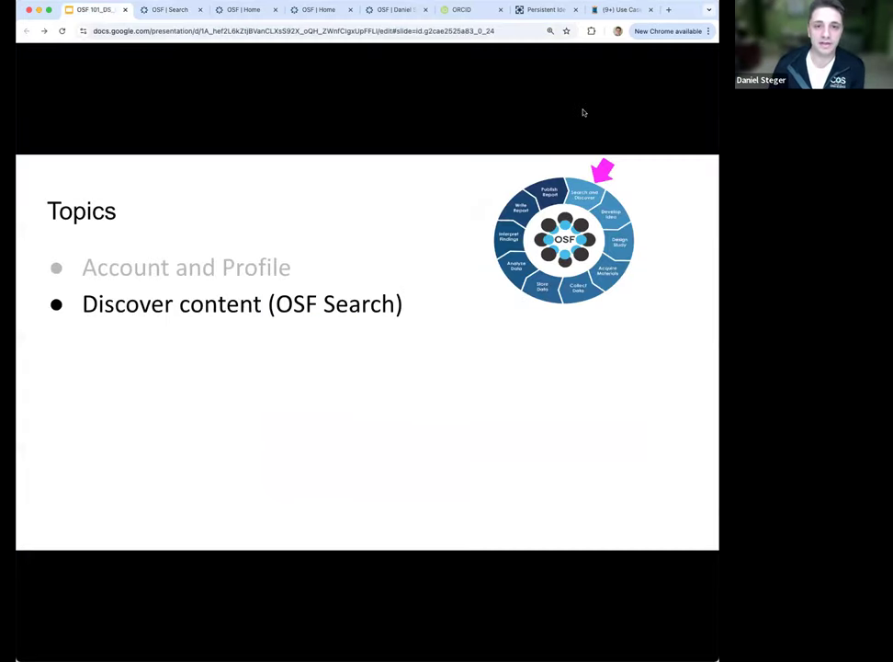
key(Right)
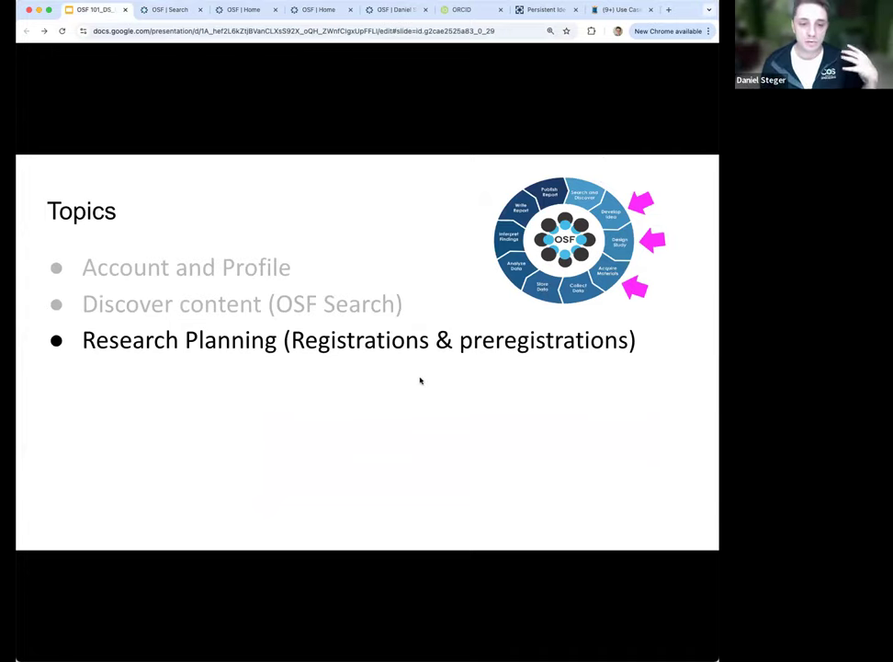
key(Right)
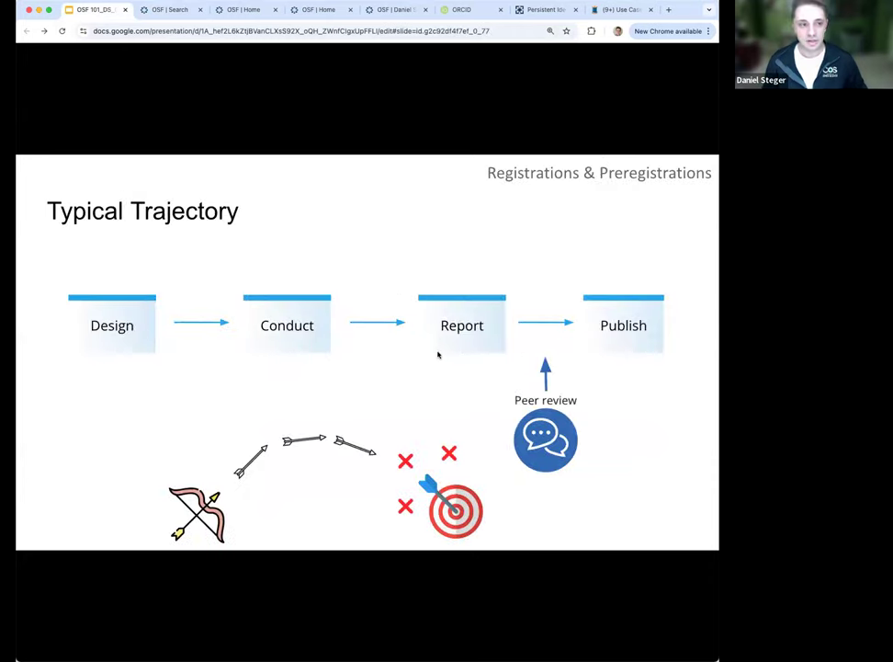
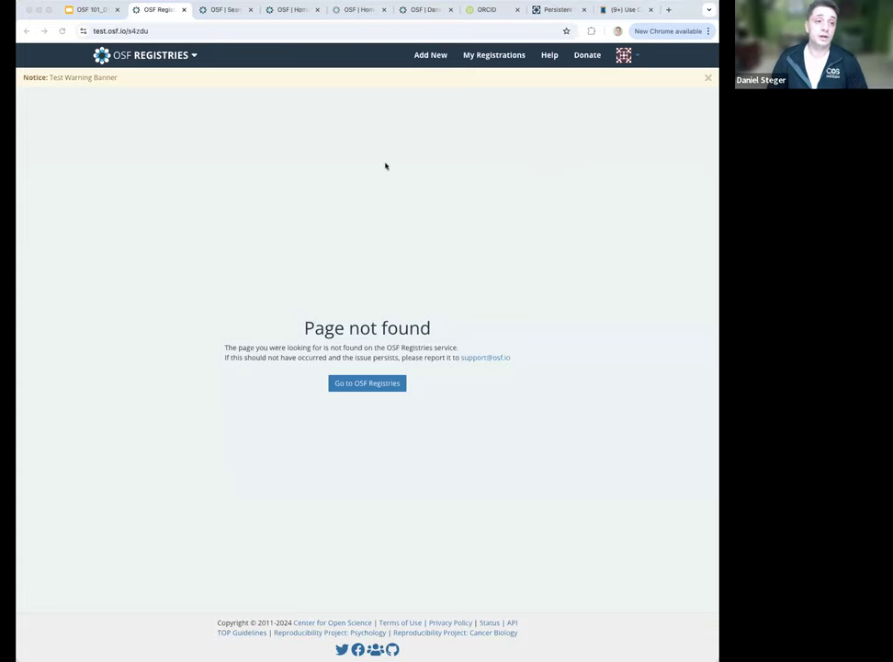
- Compare the Heated Yoga registration page with the Page not found tab
click(217, 19)
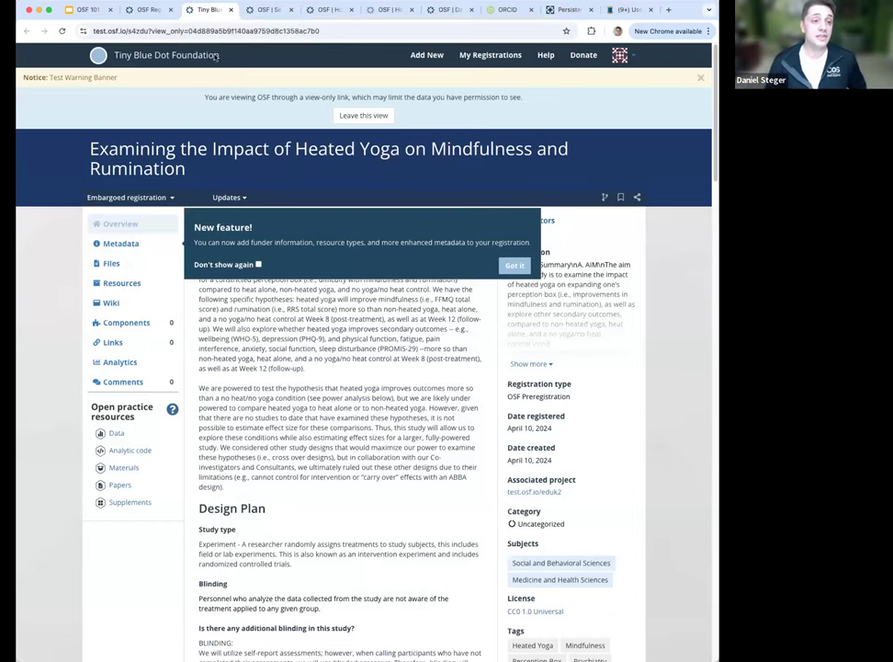
click(149, 9)
click(210, 11)
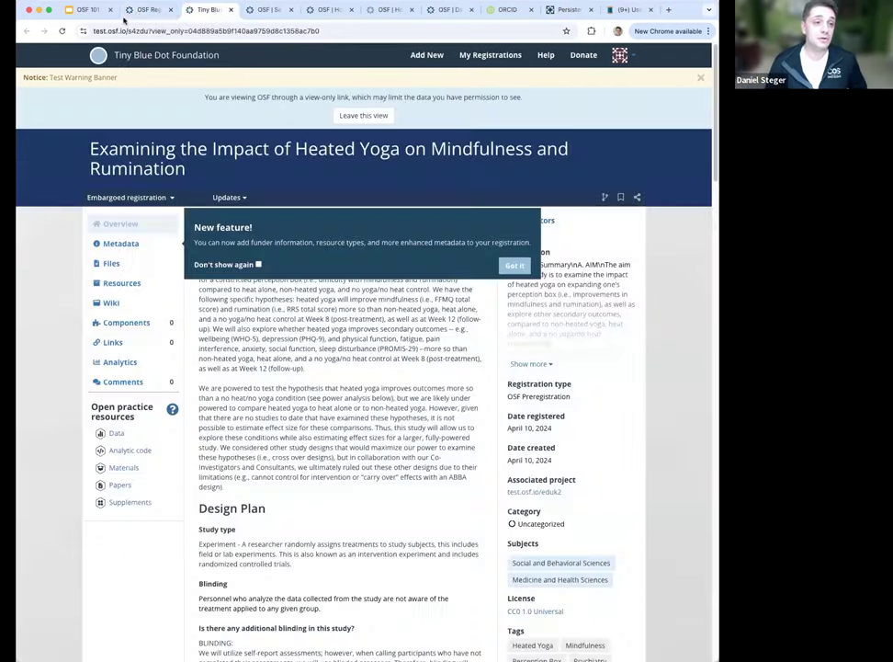
click(143, 11)
click(195, 10)
click(152, 11)
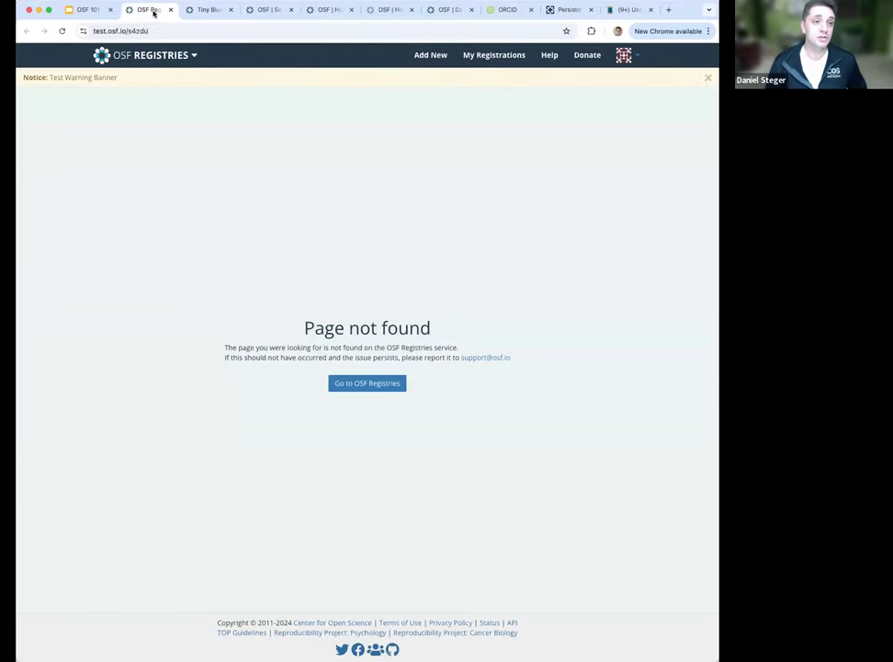
- Dismiss the Heated Yoga registration's new-feature notice and close the Page not found and registration tabs
click(200, 10)
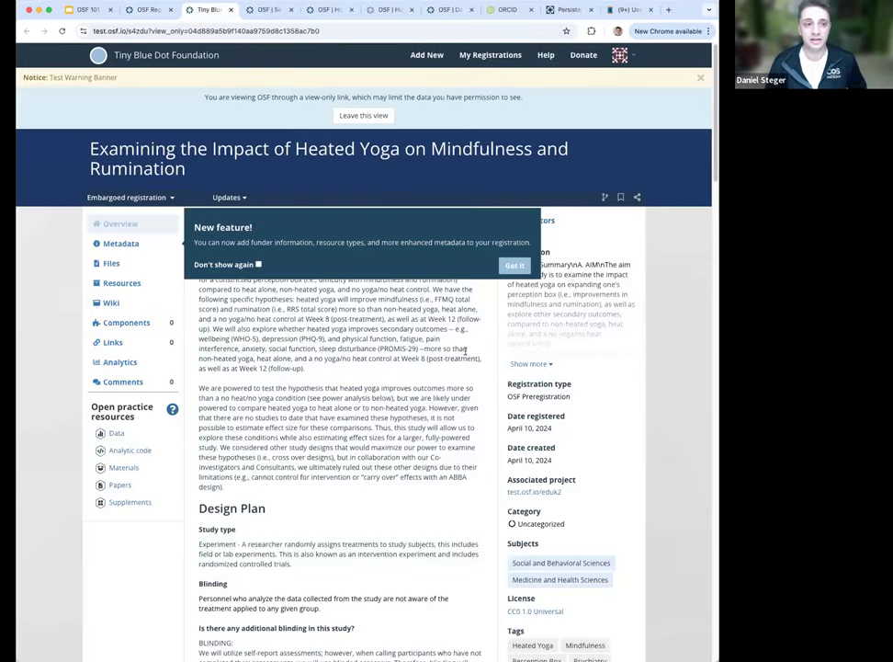
click(522, 266)
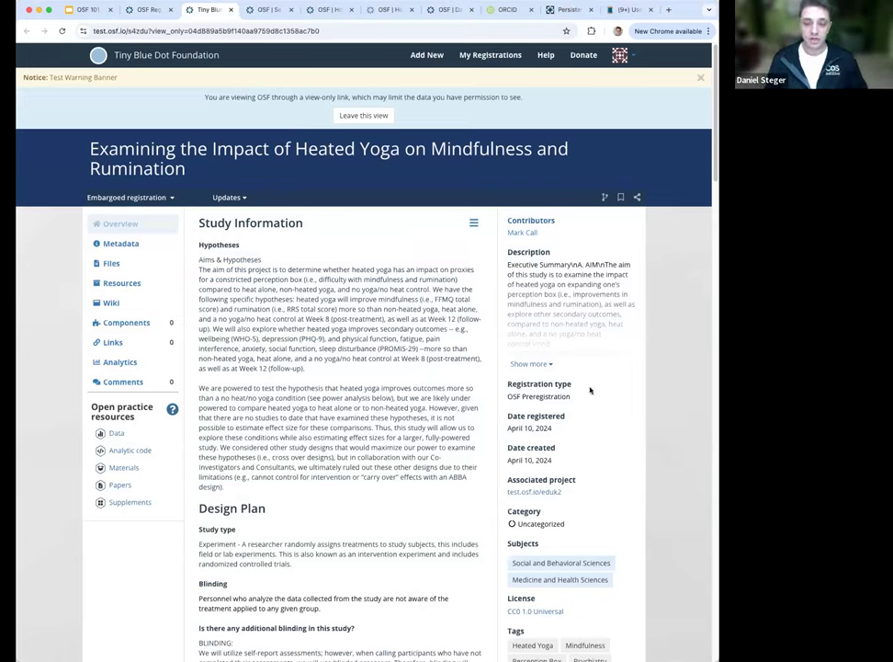
click(171, 10)
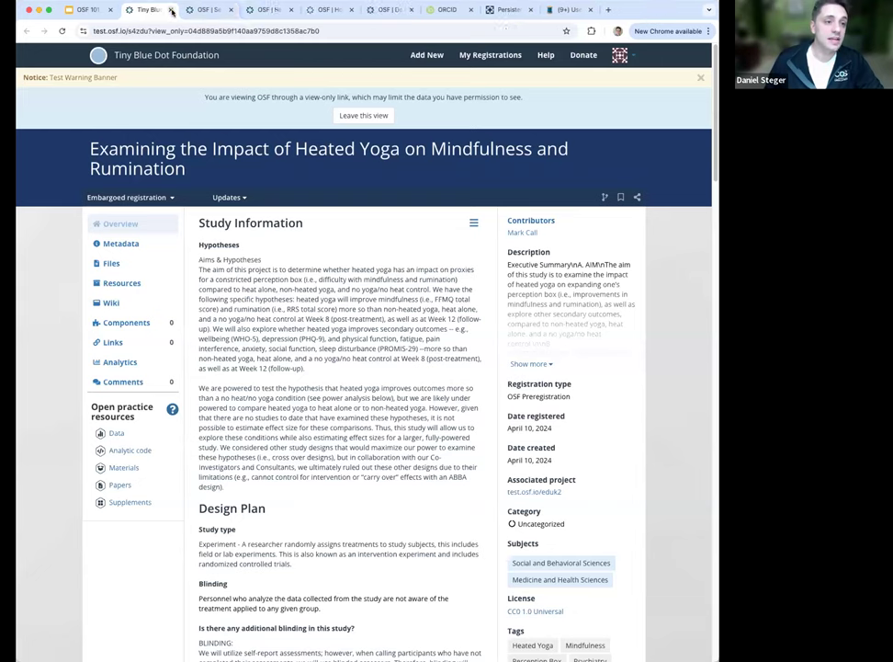
click(171, 10)
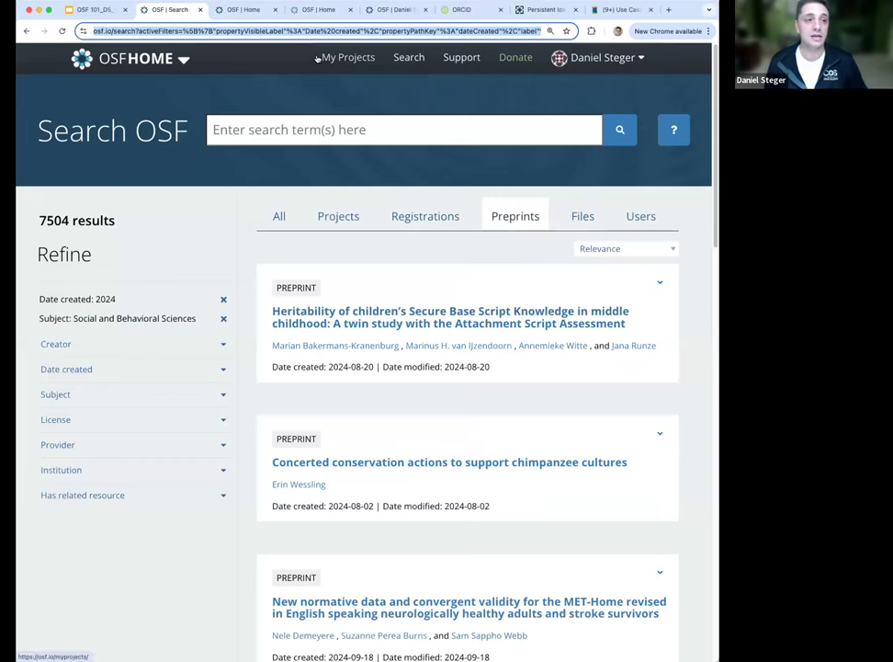
- Close the OSF search results tab
click(197, 9)
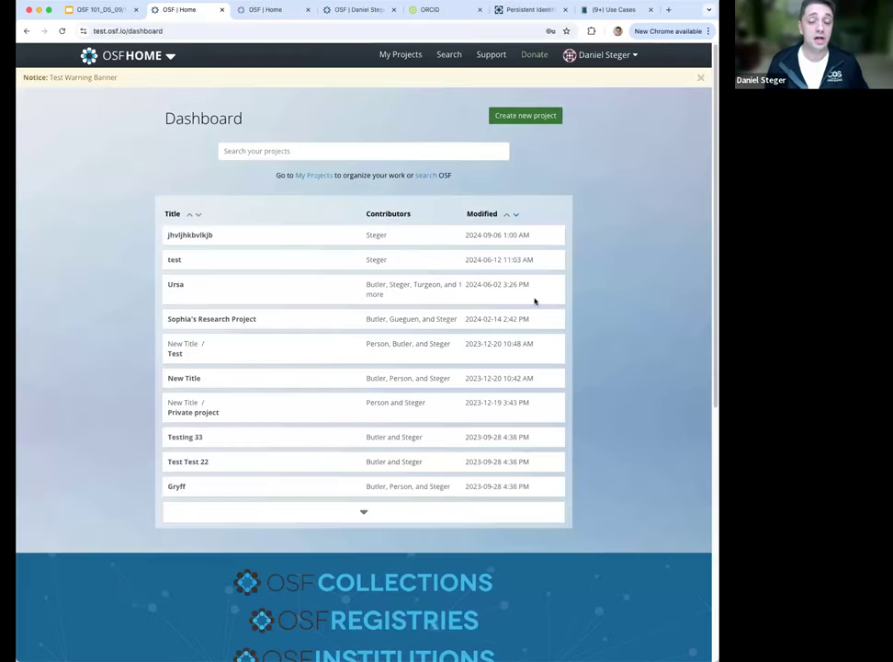
click(342, 241)
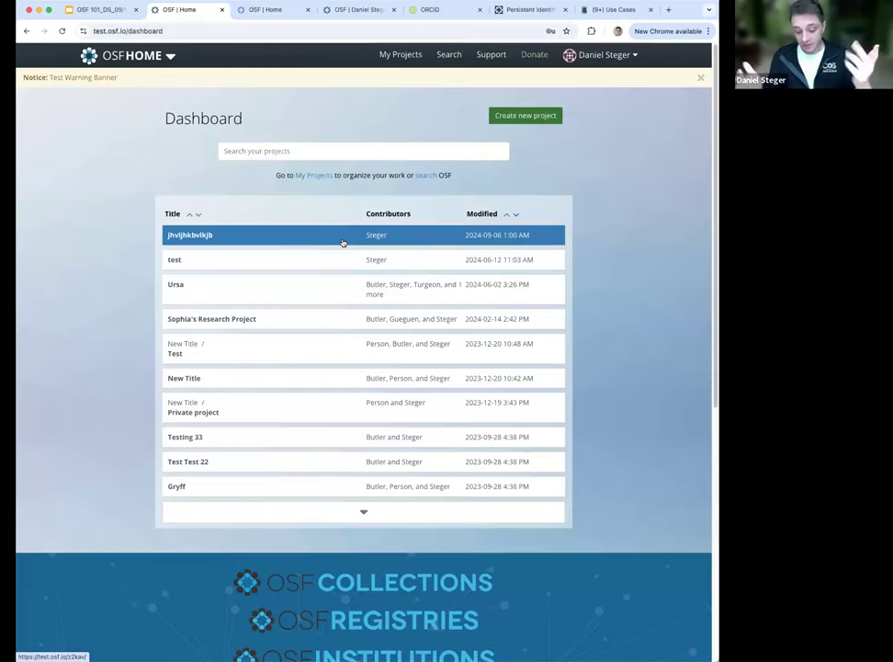
click(184, 133)
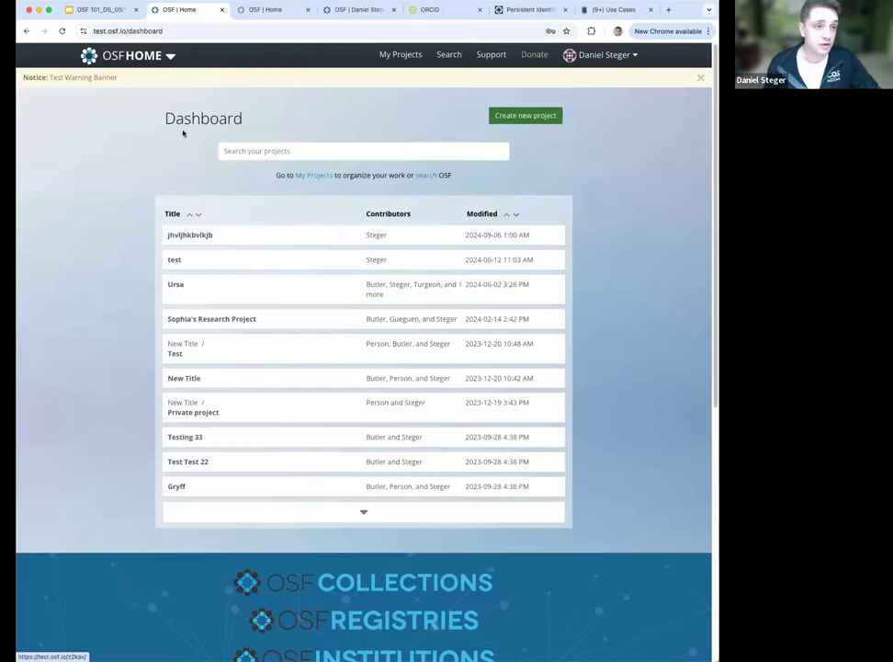
- Go to OSF Registries and start a new registration, highlighting 'OSF project' in the form
click(170, 57)
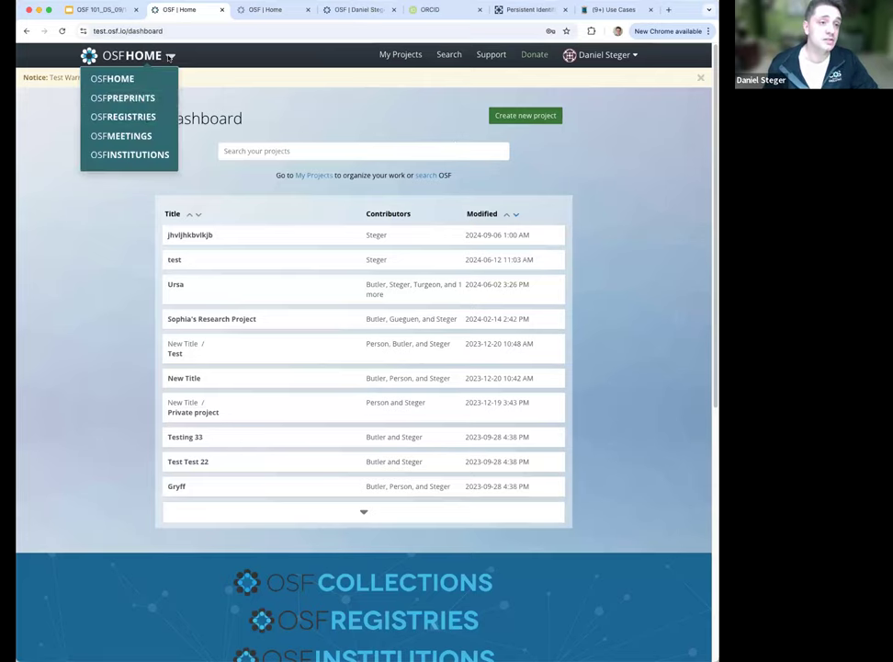
click(137, 115)
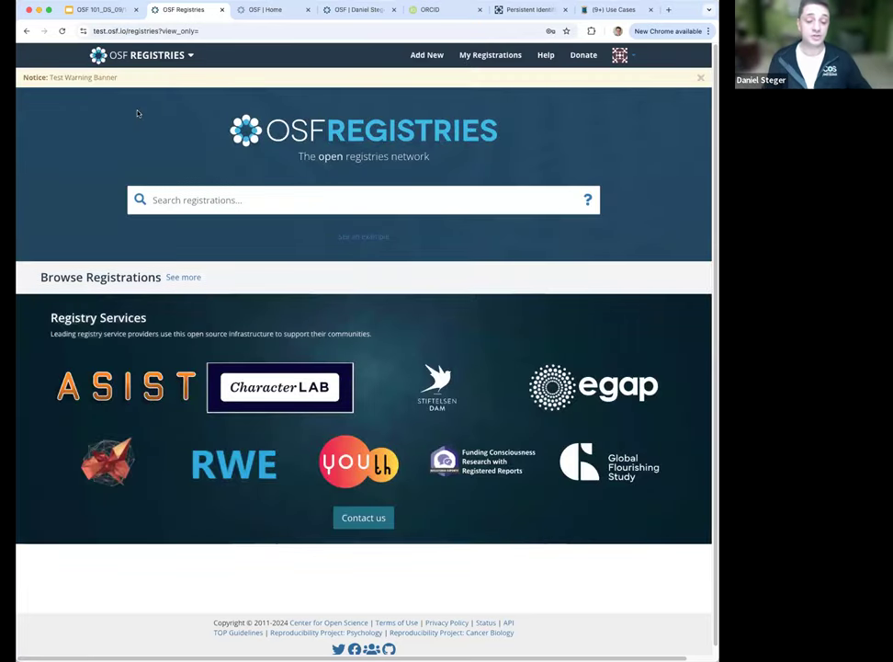
click(427, 57)
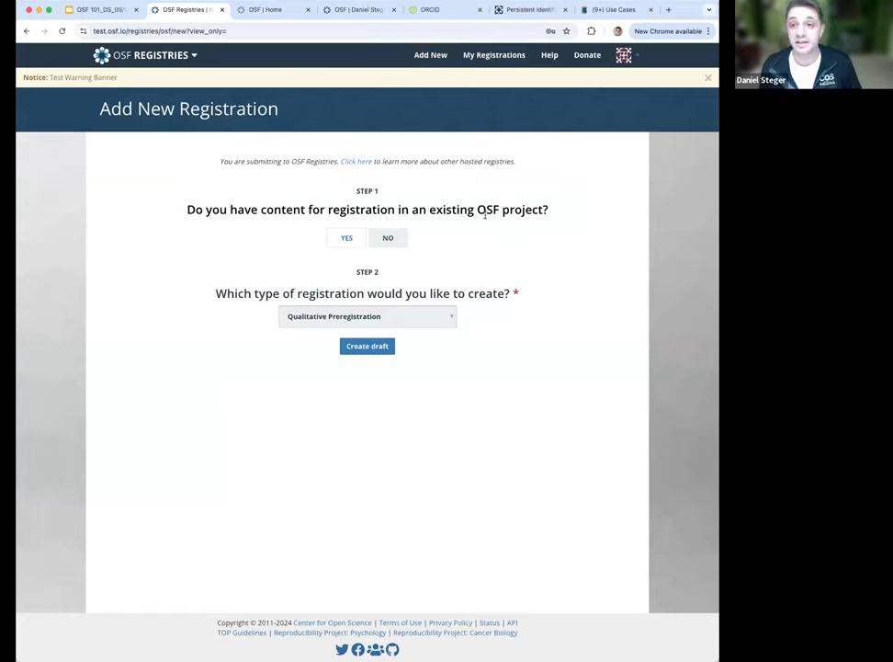
drag(475, 209, 549, 210)
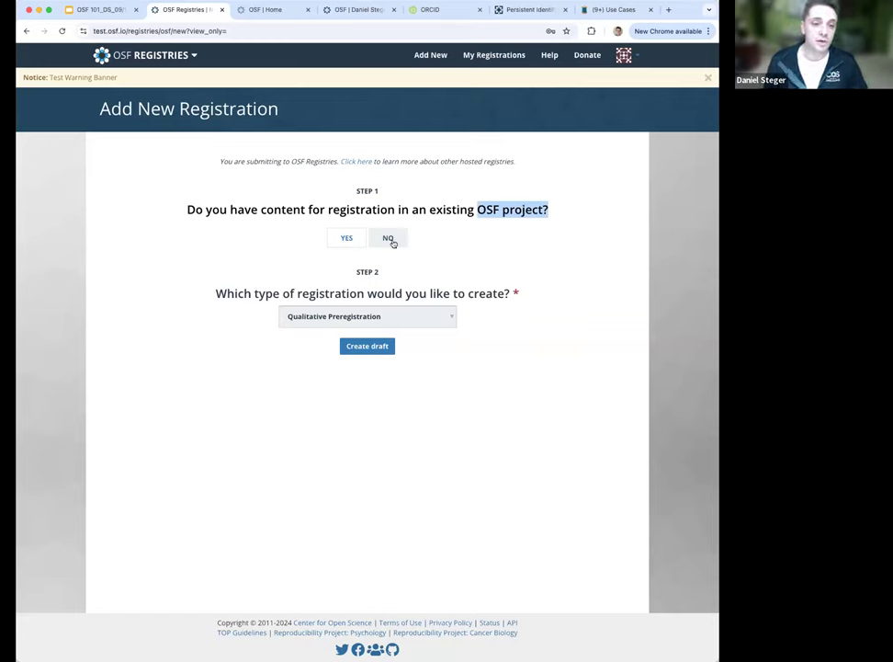
- Pick OSF Preregistration from the registration type list and create the draft
click(448, 320)
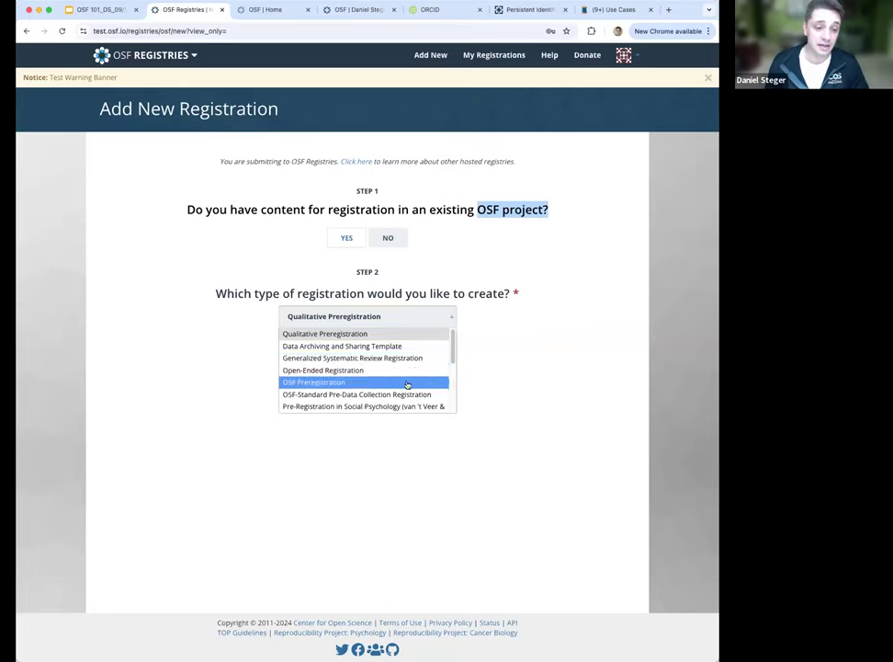
scroll(407, 381, down, 5)
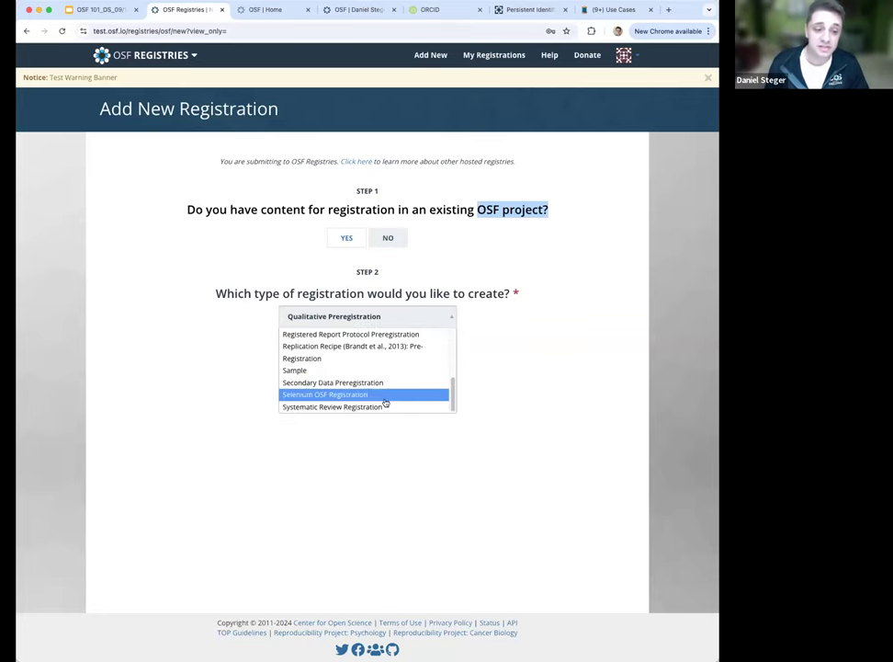
scroll(379, 372, up, 5)
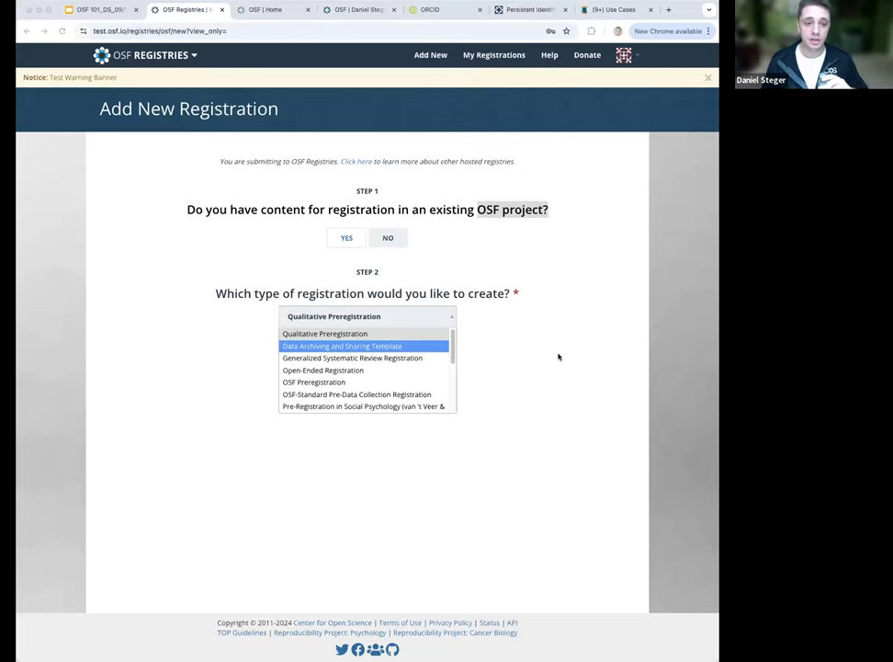
click(342, 384)
click(374, 347)
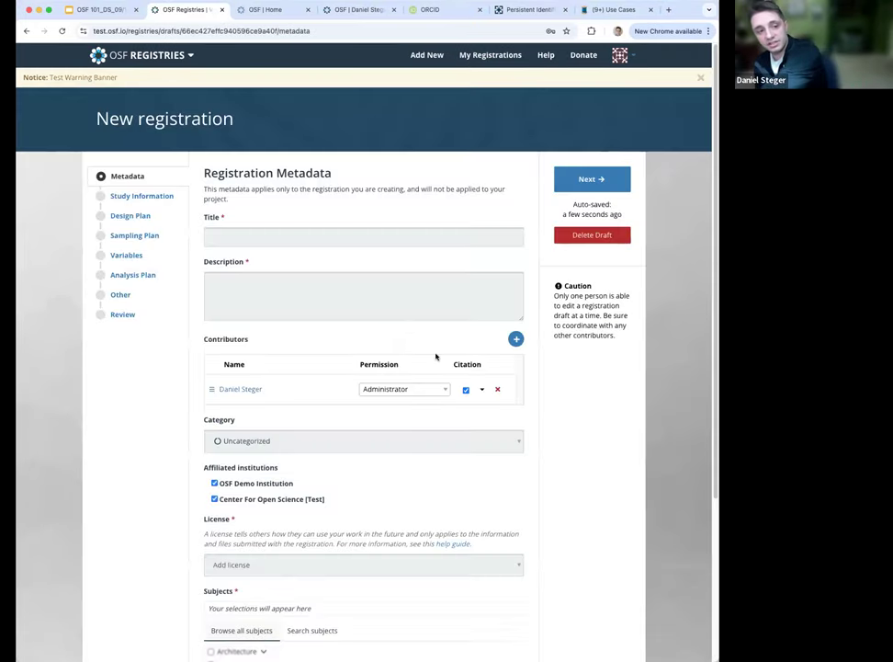
- Look over the blank Registration Metadata form, then move to the Study Information hypotheses step
click(350, 237)
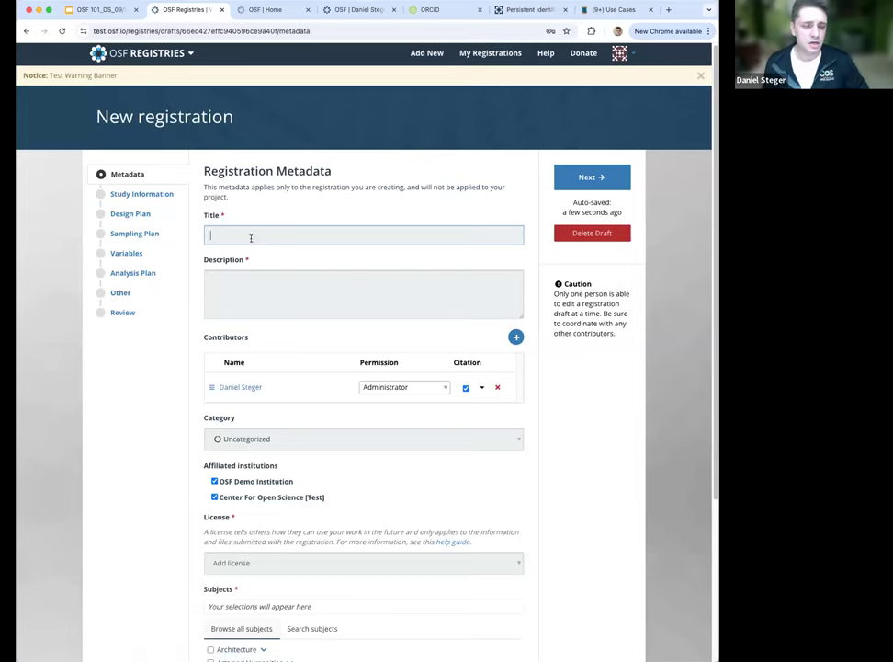
scroll(243, 266, down, 1)
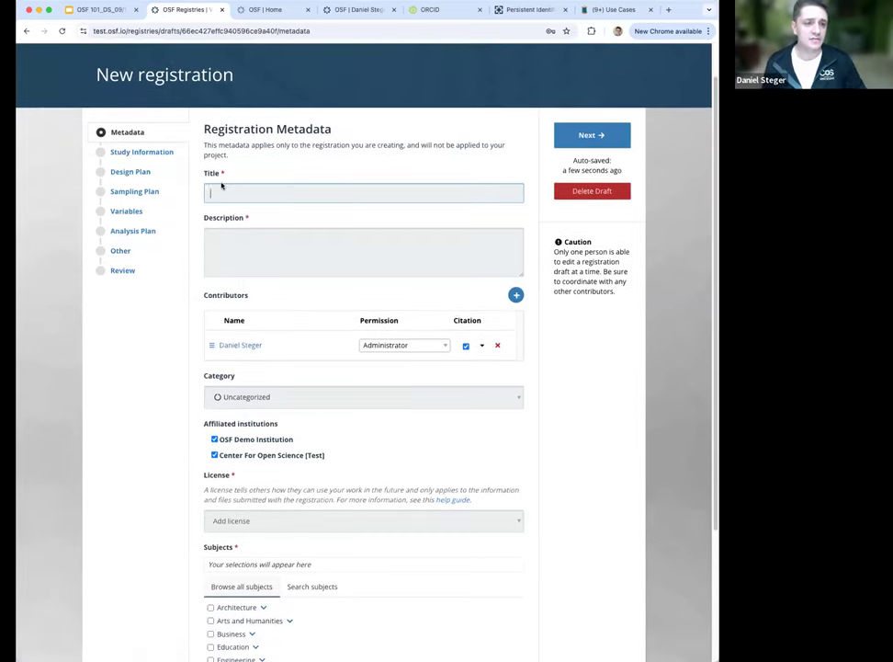
scroll(241, 250, down, 3)
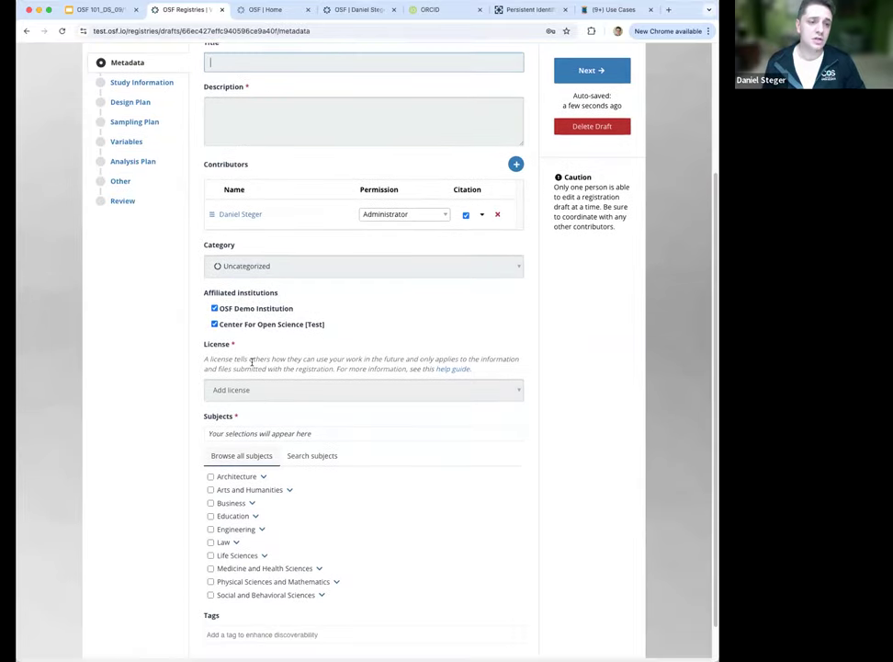
scroll(270, 391, down, 1)
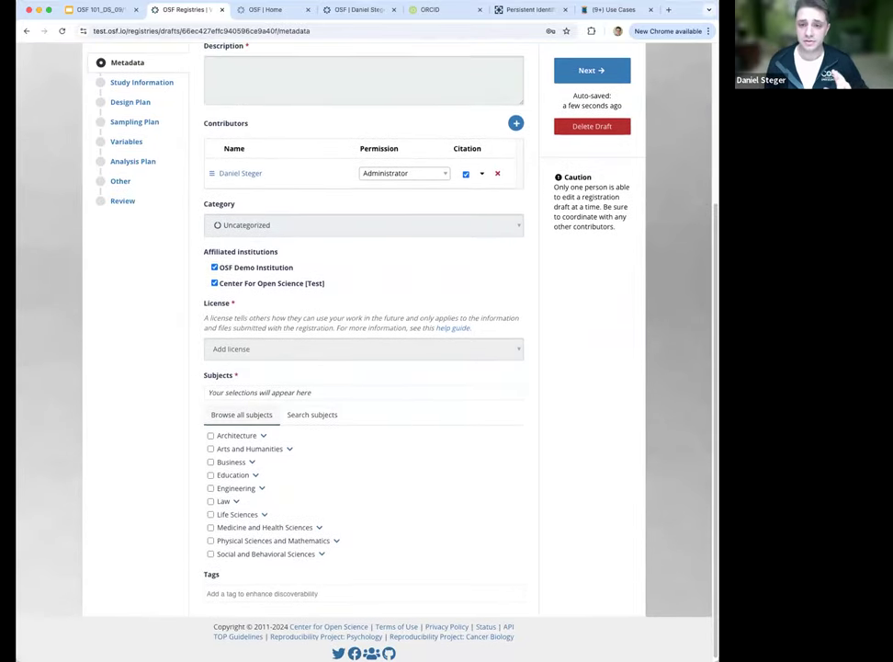
scroll(298, 275, up, 2)
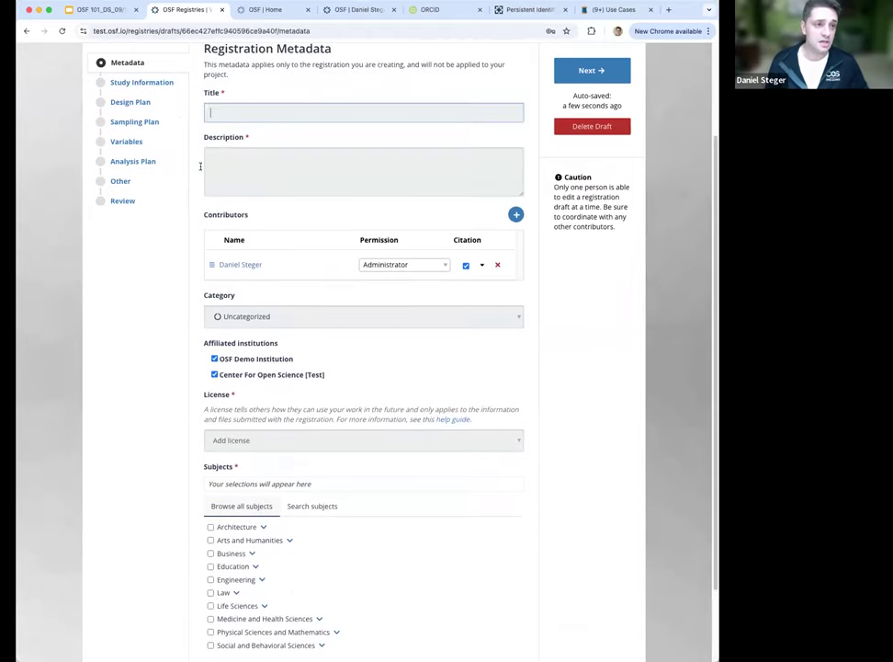
click(157, 87)
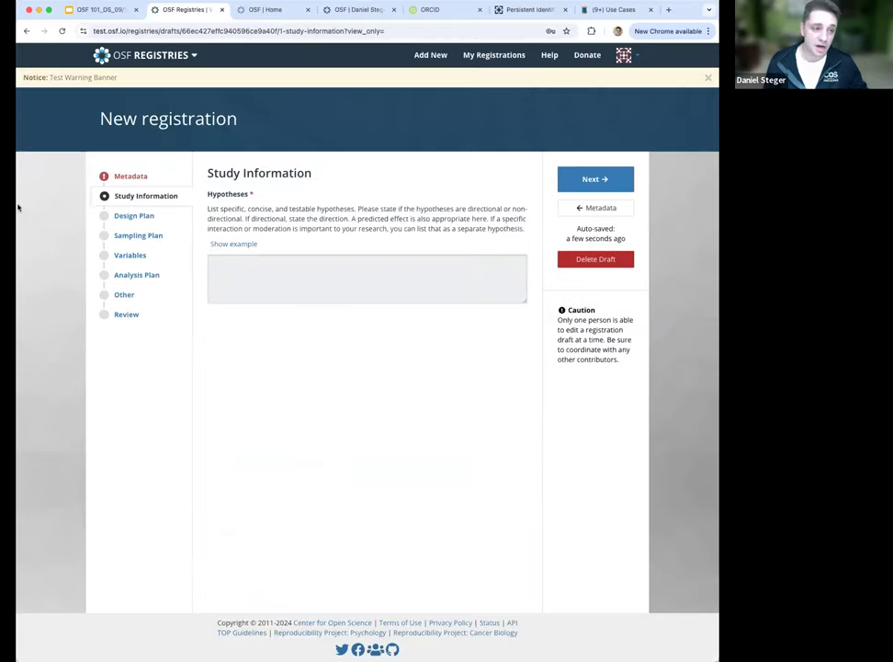
- Step through Design Plan, Sampling Plan and Variables to Review, then advance the slides to Topics
click(123, 218)
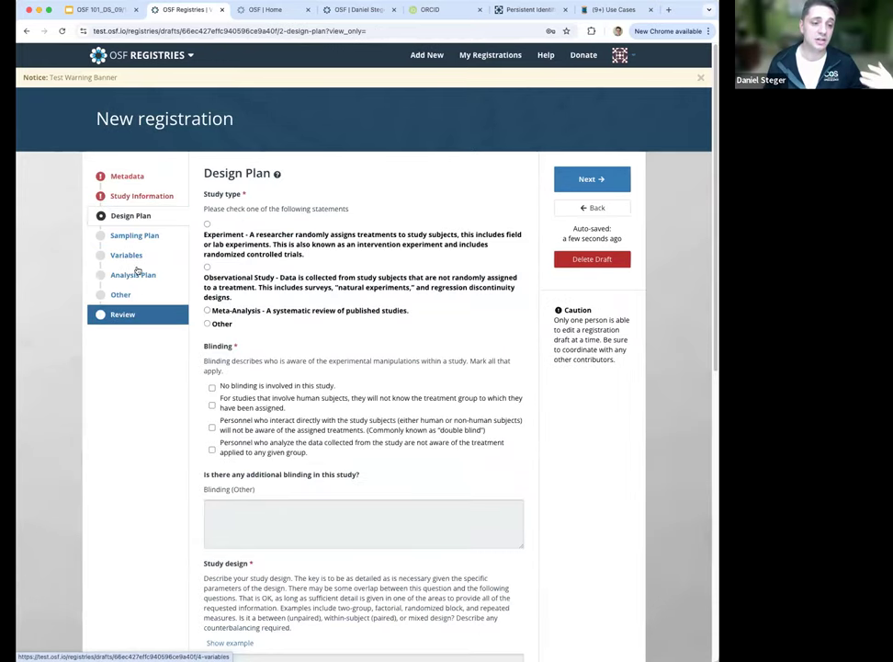
click(145, 240)
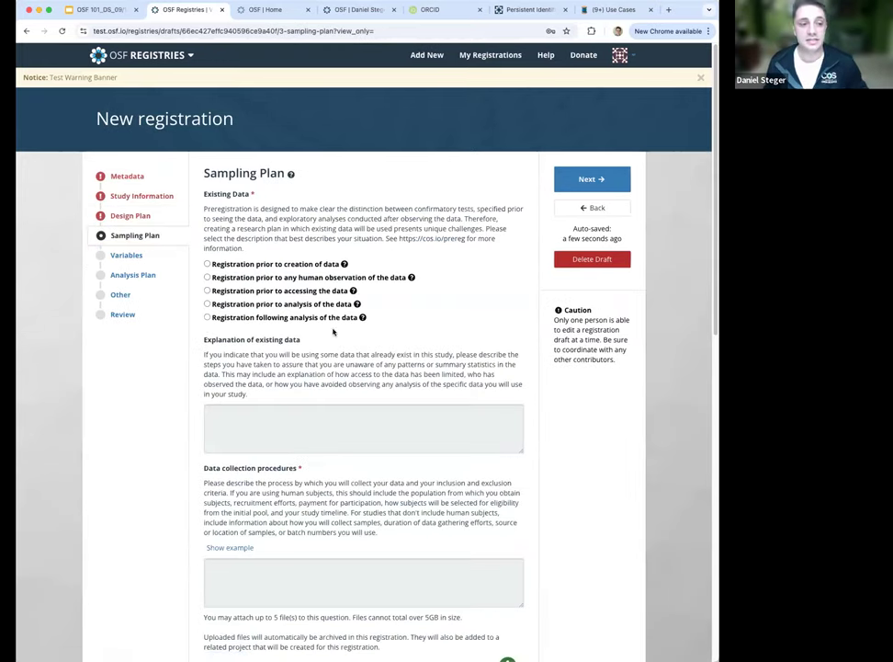
click(128, 255)
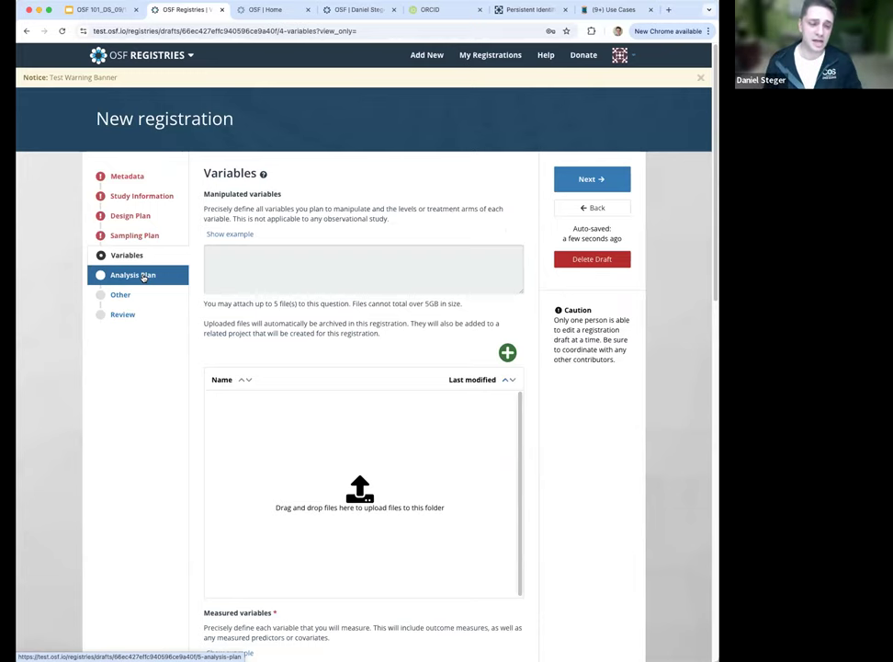
click(139, 317)
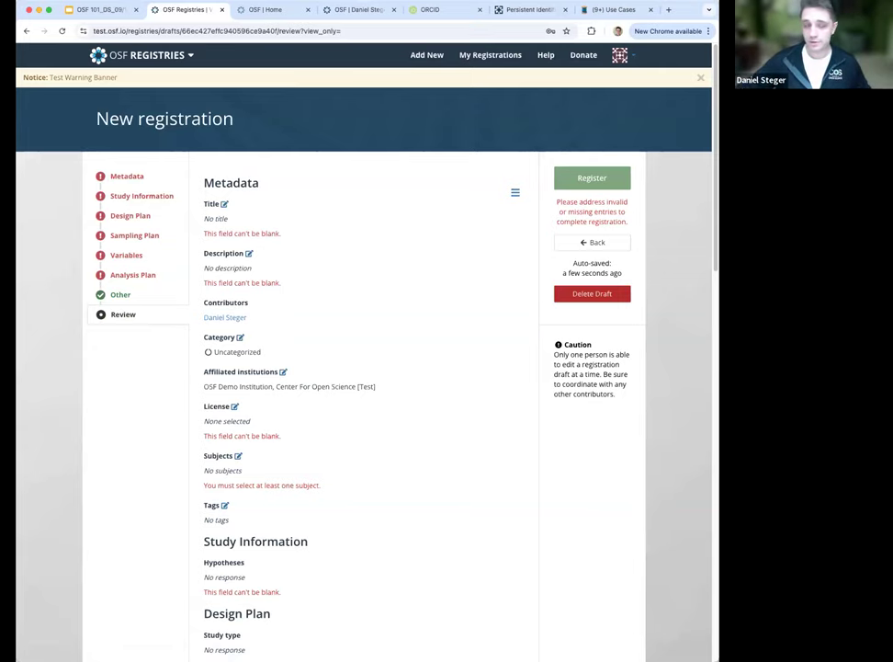
click(108, 11)
key(Right)
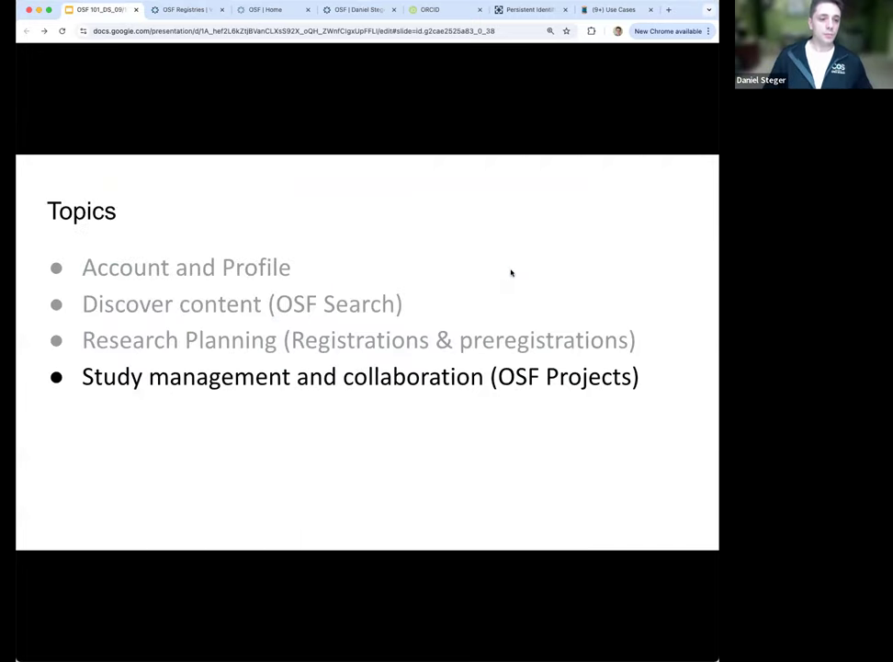
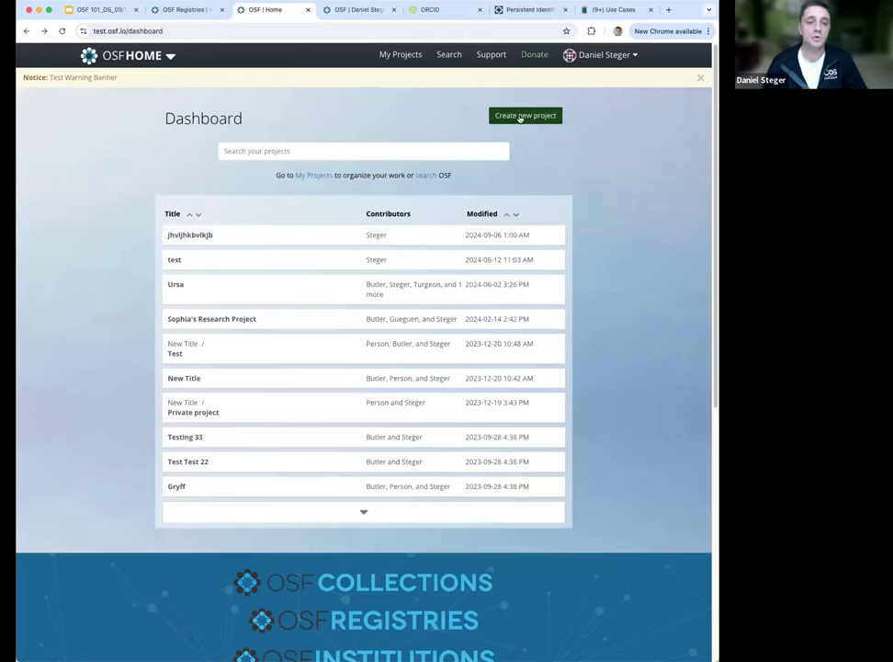
- Start a new OSF project titled 'test'
click(521, 117)
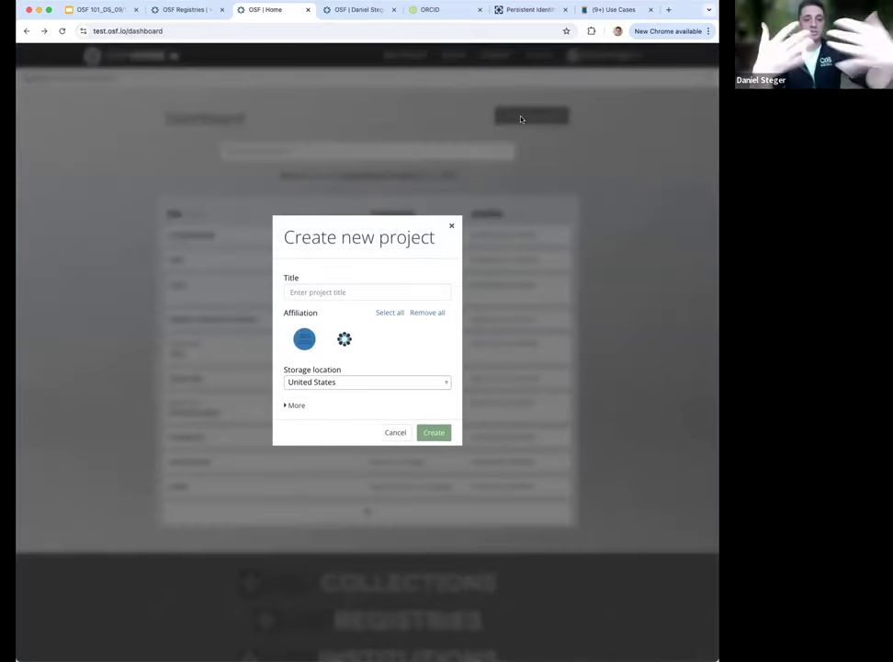
click(335, 293)
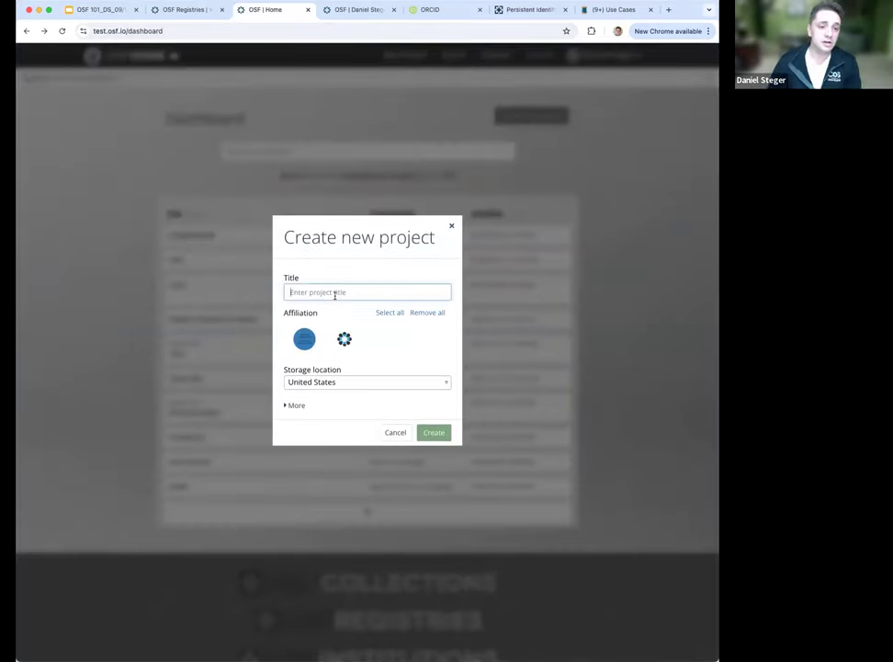
text(test)
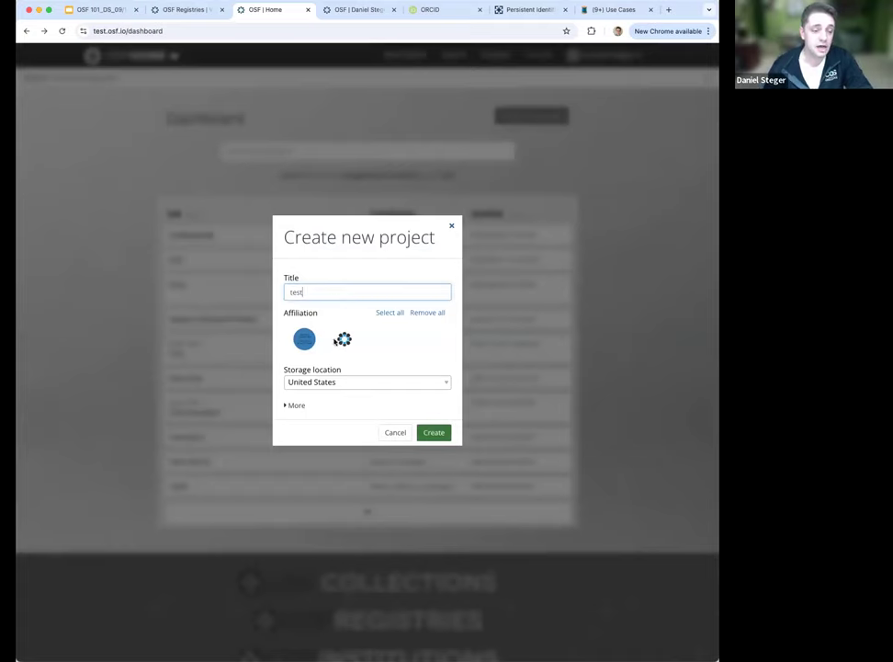
- Affiliate it with only the second institution, keep United States storage, create it and go to its page
click(305, 340)
click(345, 340)
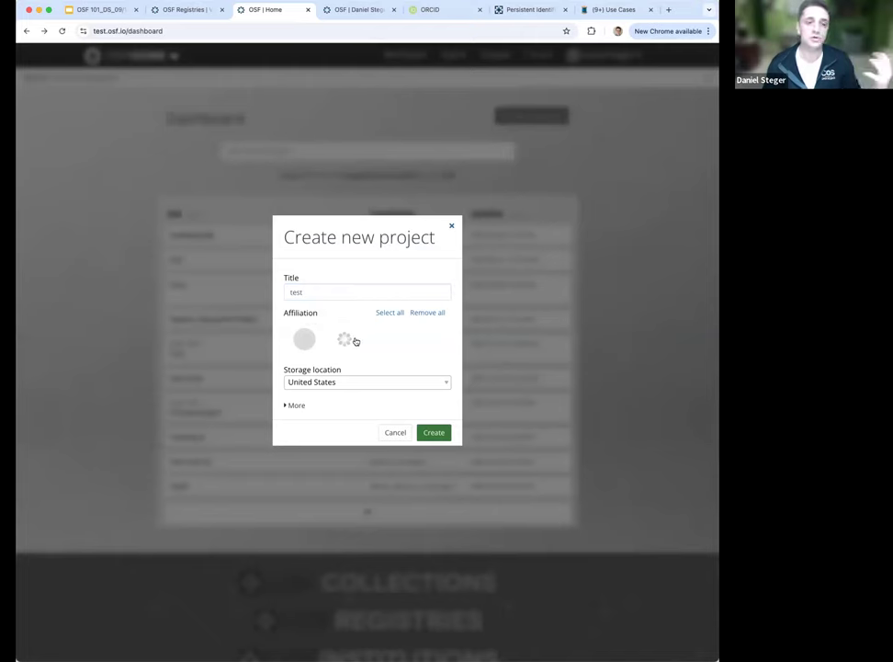
click(346, 340)
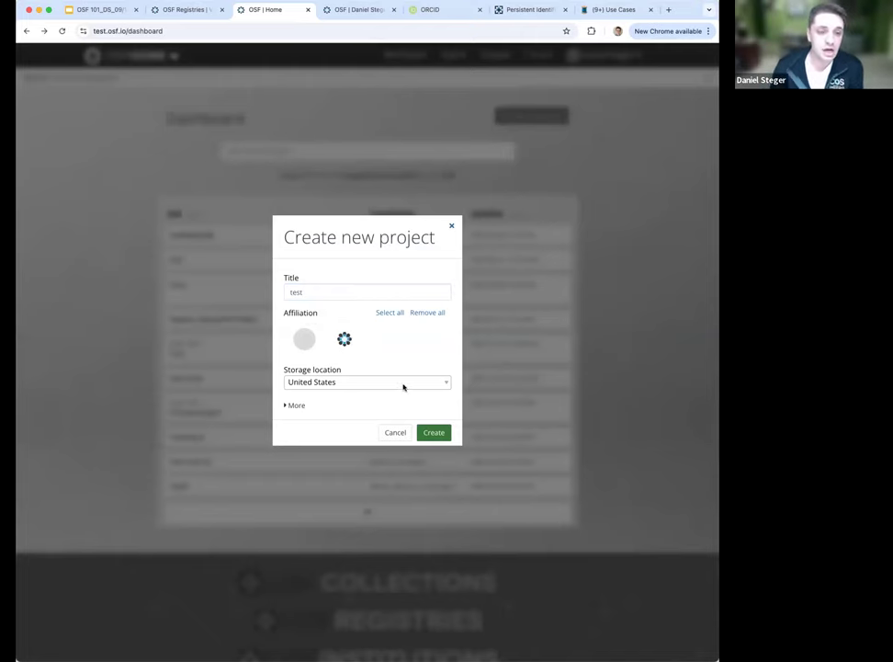
click(403, 387)
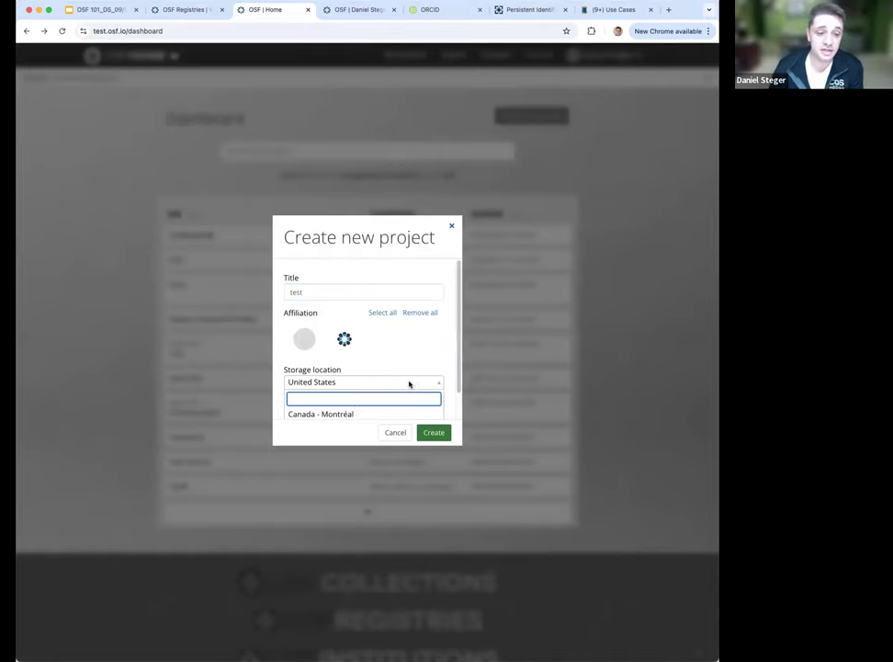
scroll(418, 368, down, 1)
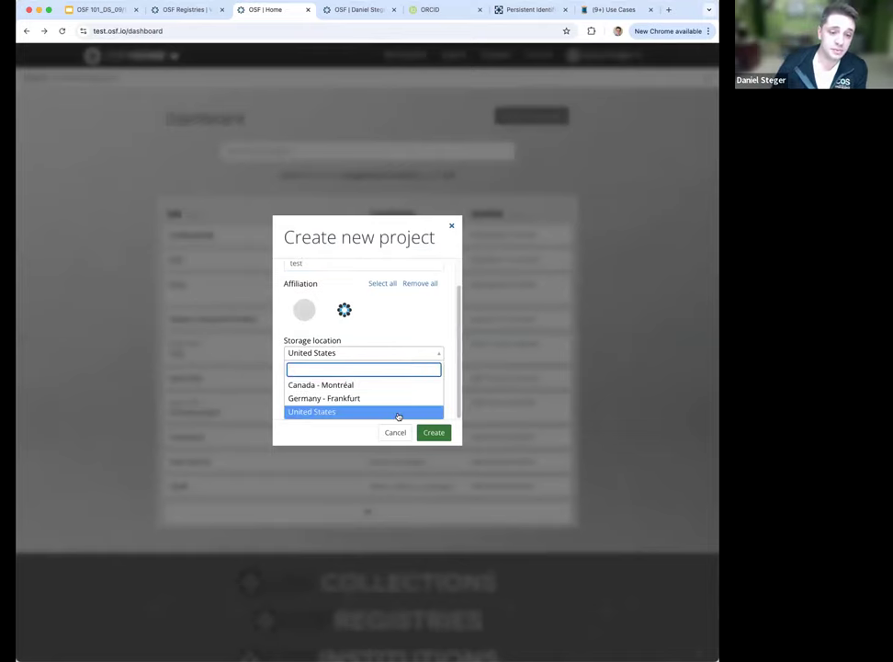
click(397, 413)
click(432, 433)
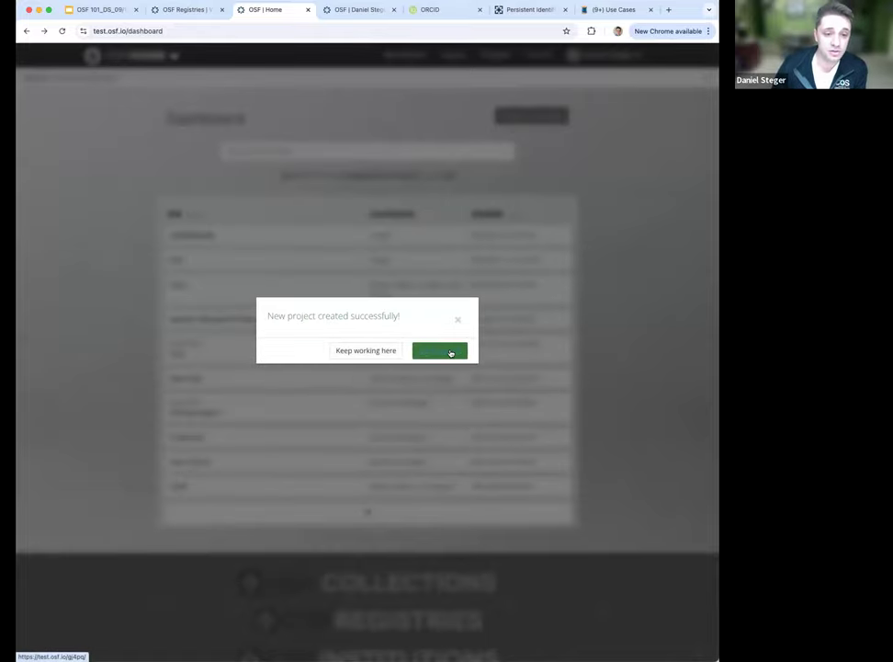
click(450, 353)
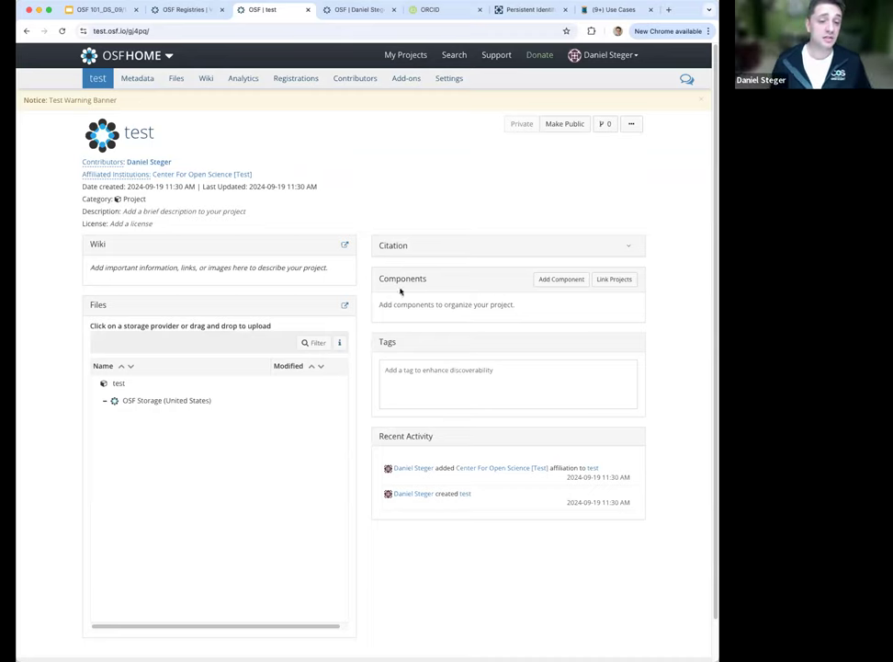
click(560, 285)
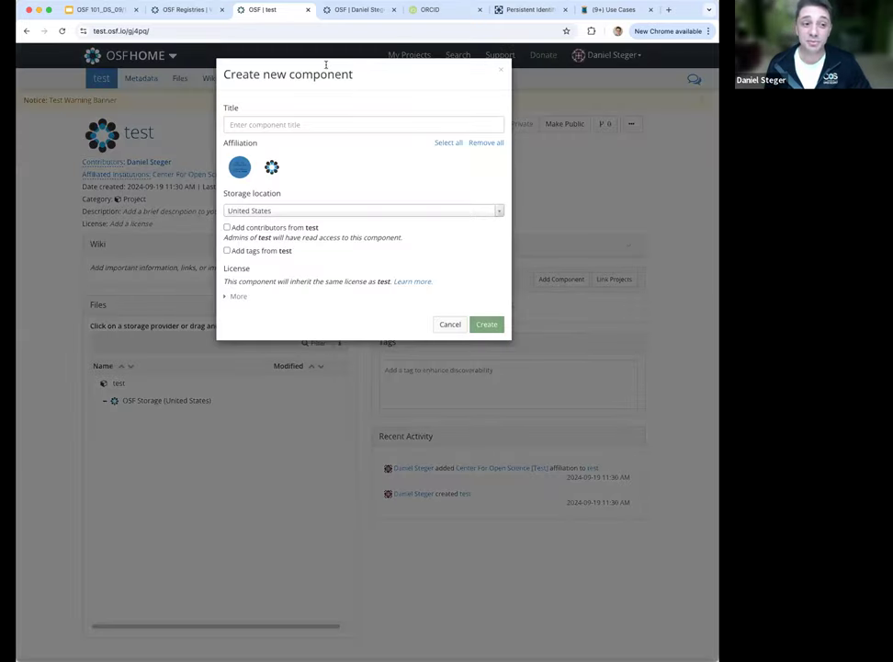
click(286, 125)
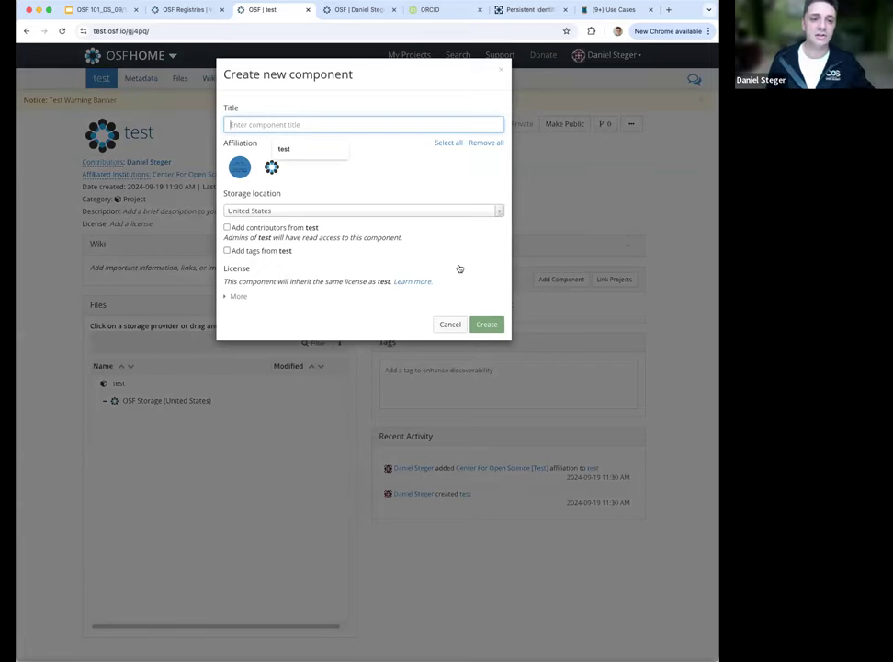
click(450, 324)
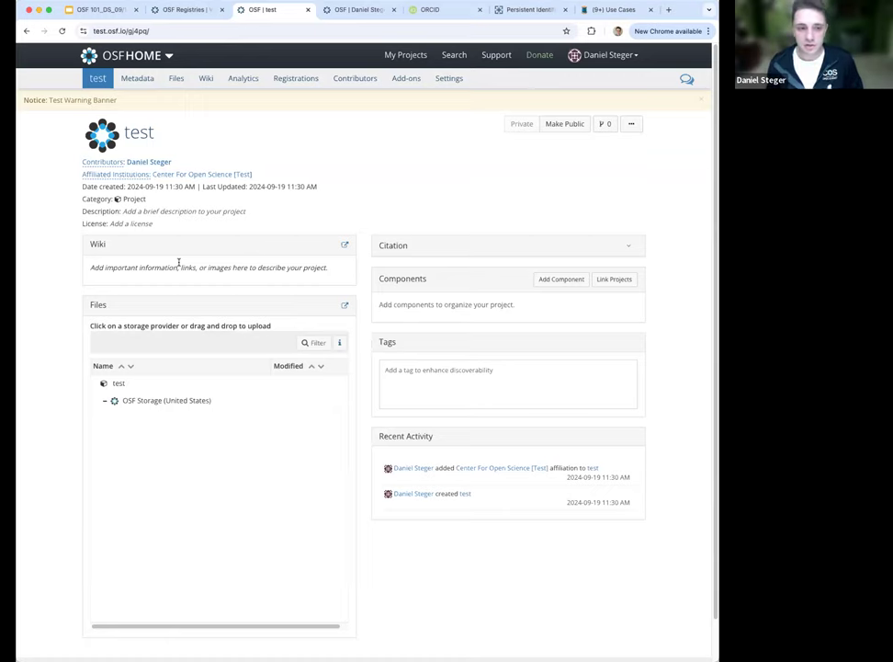
- Show the test project's APA, MLA and Chicago citations, then go to its Contributors list
click(629, 246)
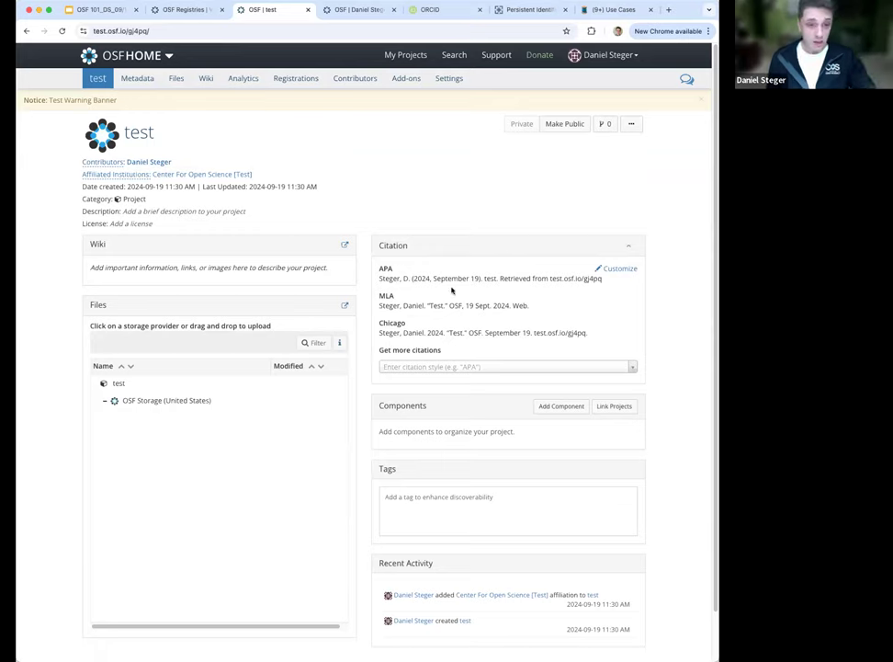
click(104, 162)
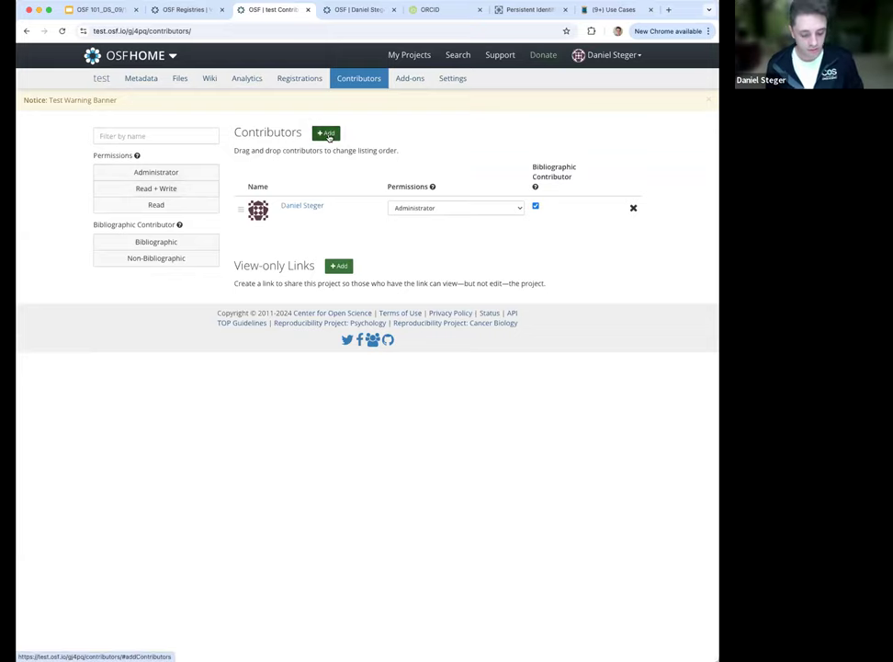
click(329, 137)
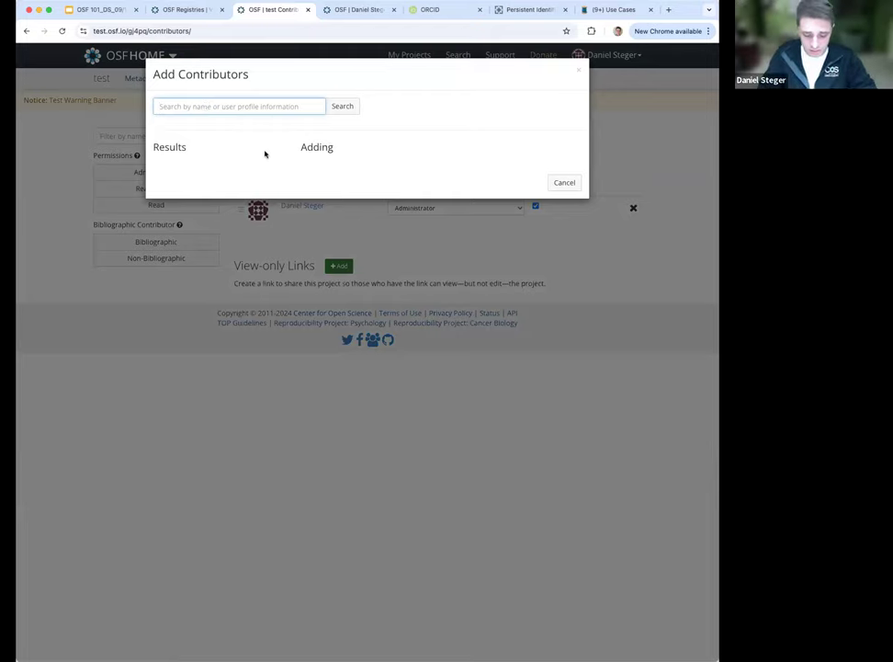
text(eric olson)
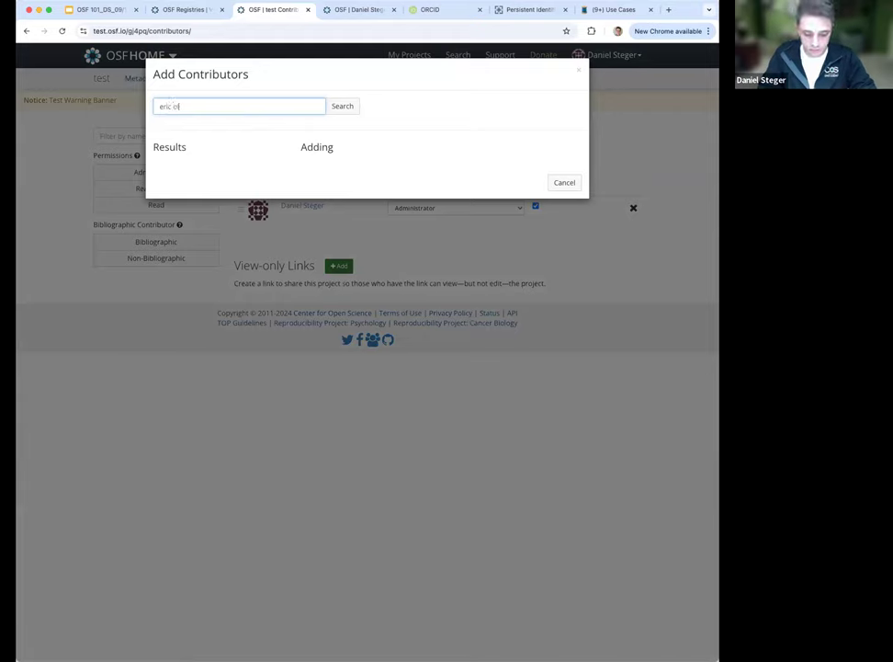
click(343, 107)
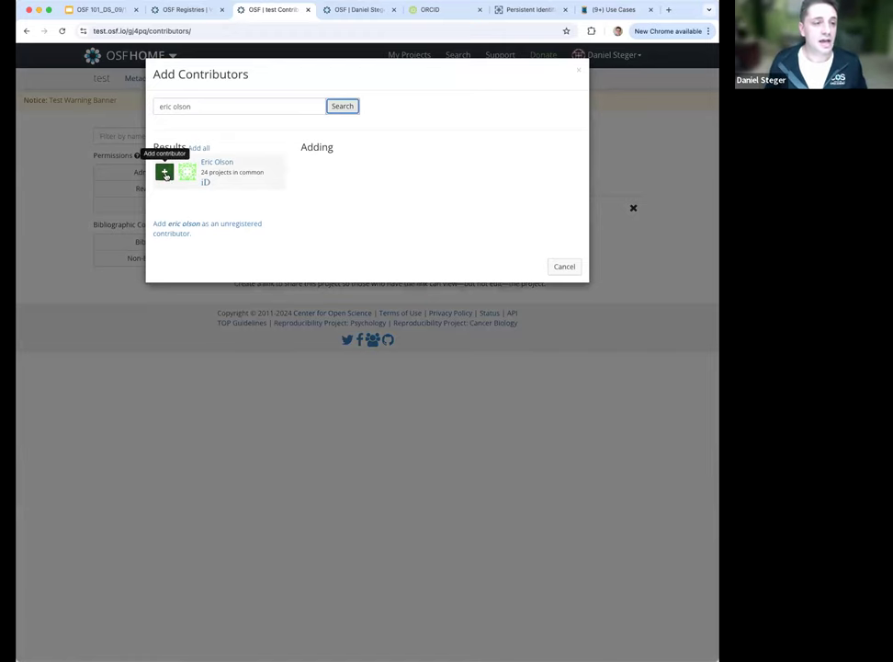
click(165, 173)
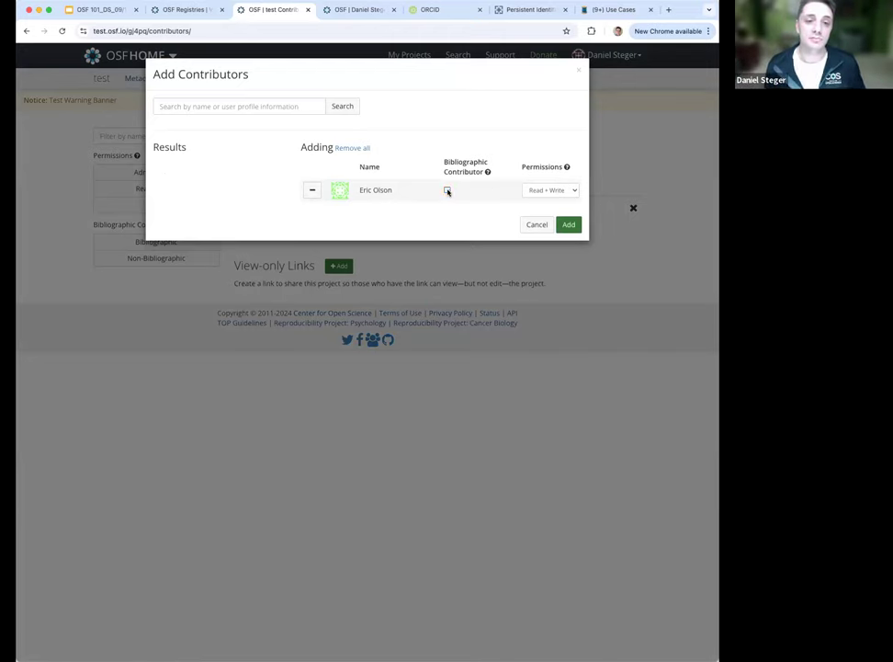
click(448, 190)
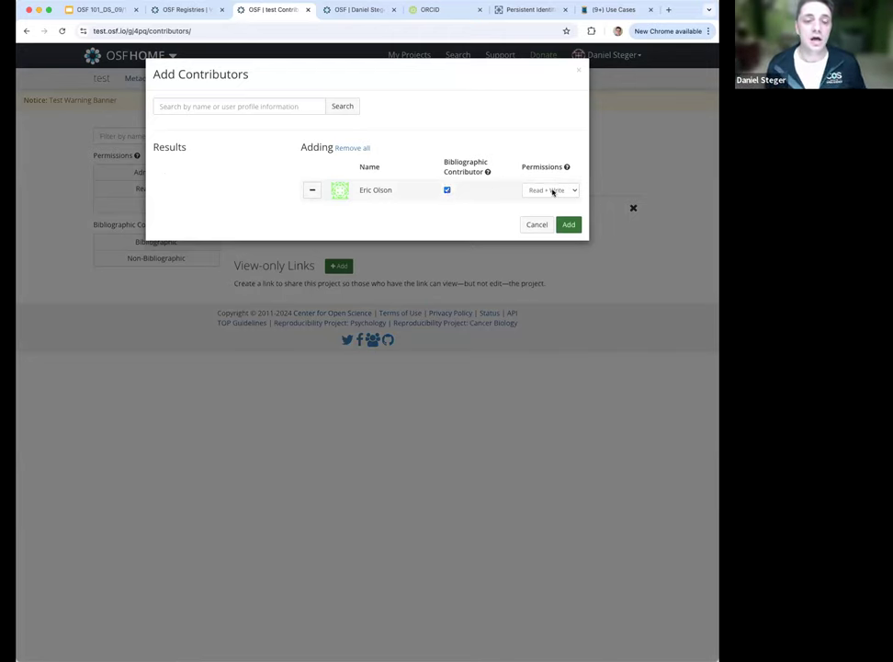
click(559, 192)
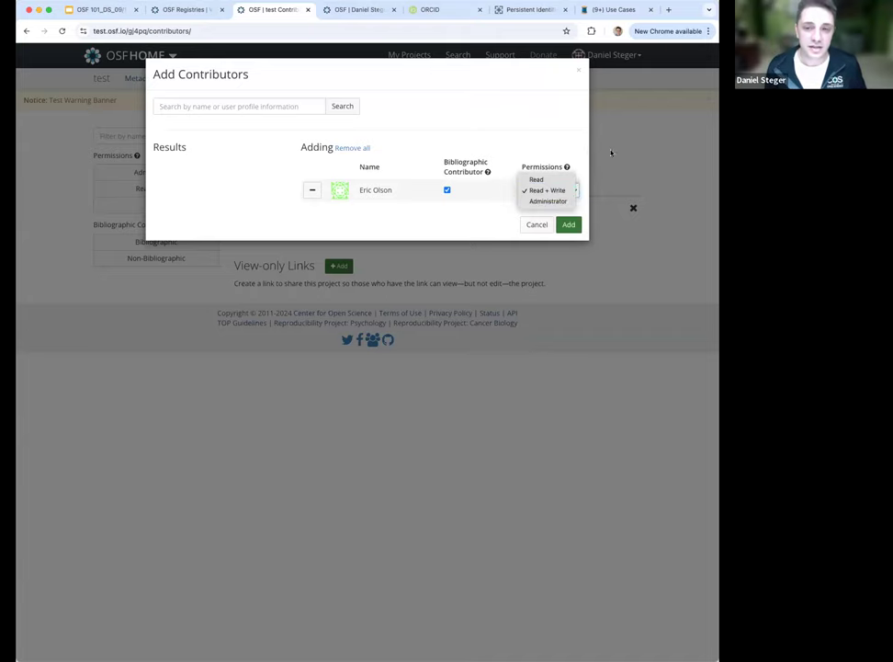
key(Escape)
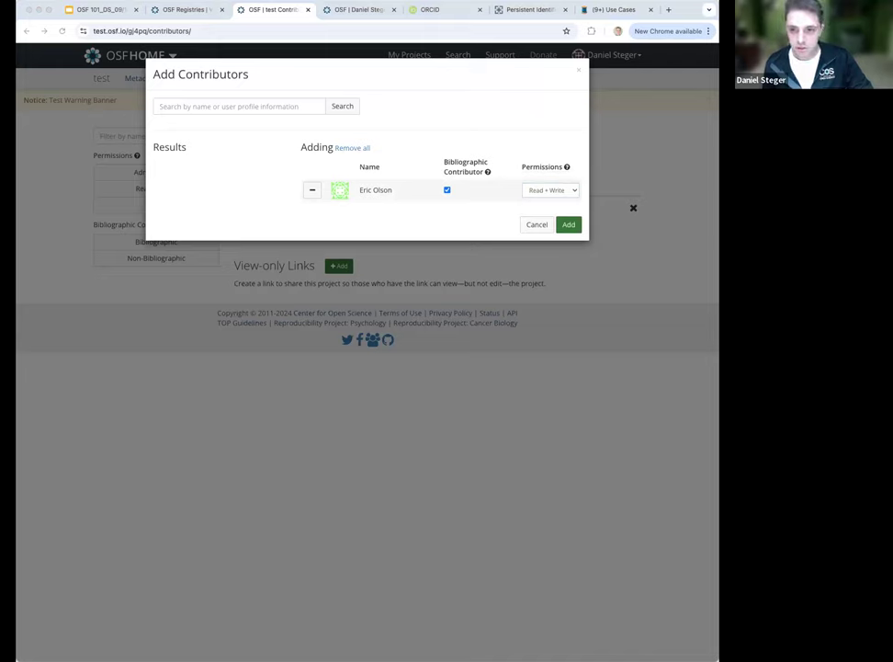
click(589, 256)
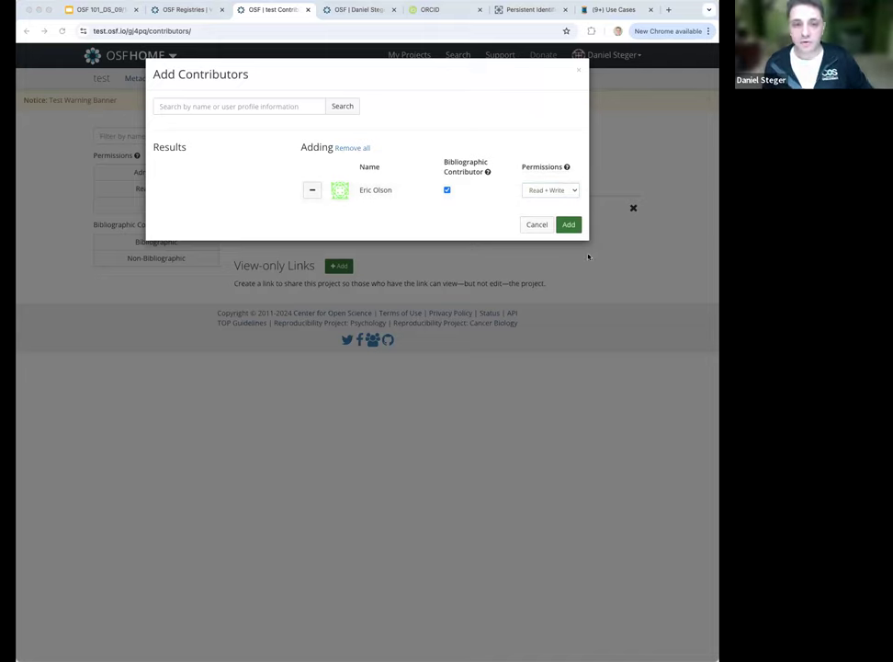
click(545, 191)
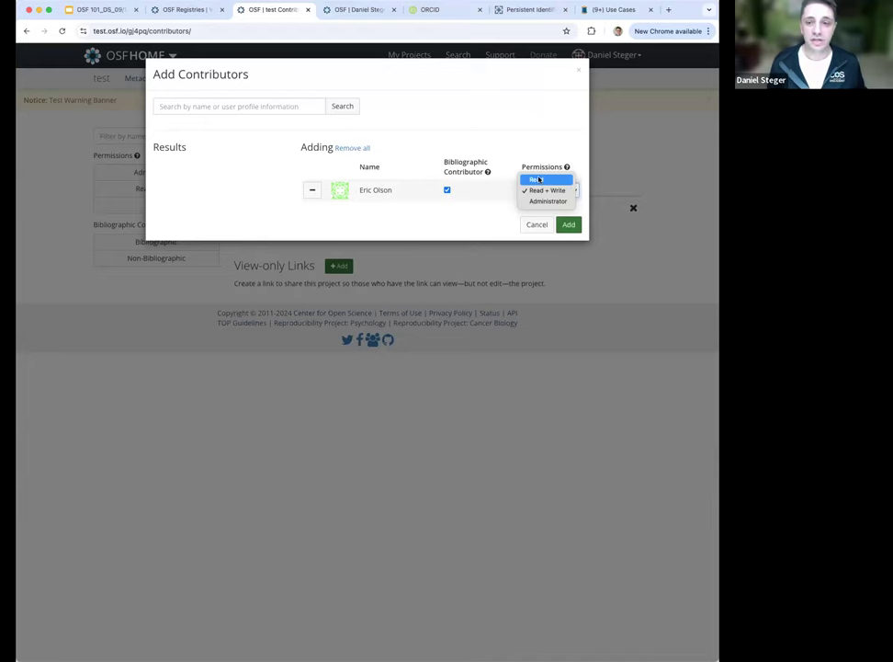
click(540, 230)
click(538, 226)
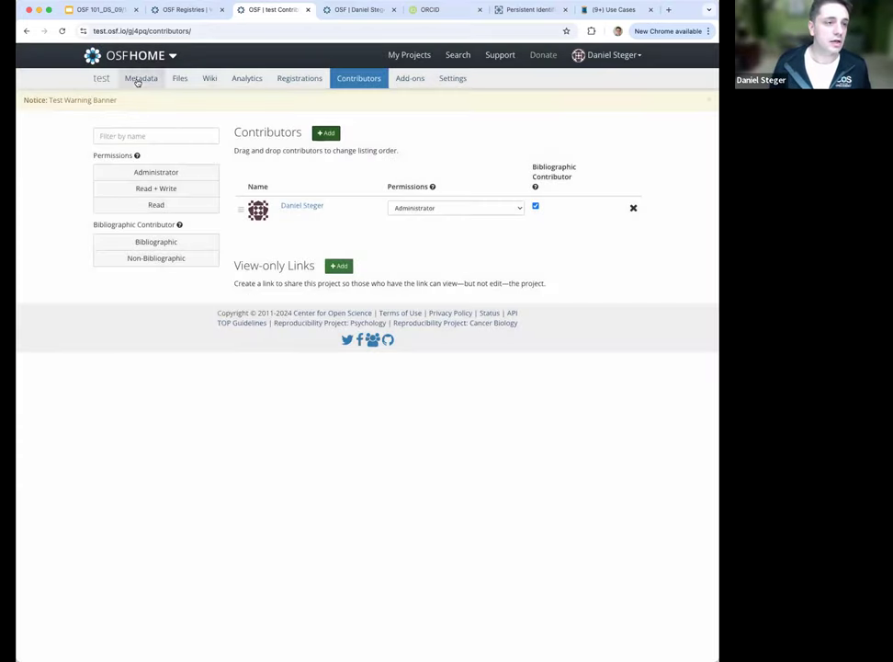
- Go back to the test project overview, then switch to the draft registration in OSF Registries
click(106, 83)
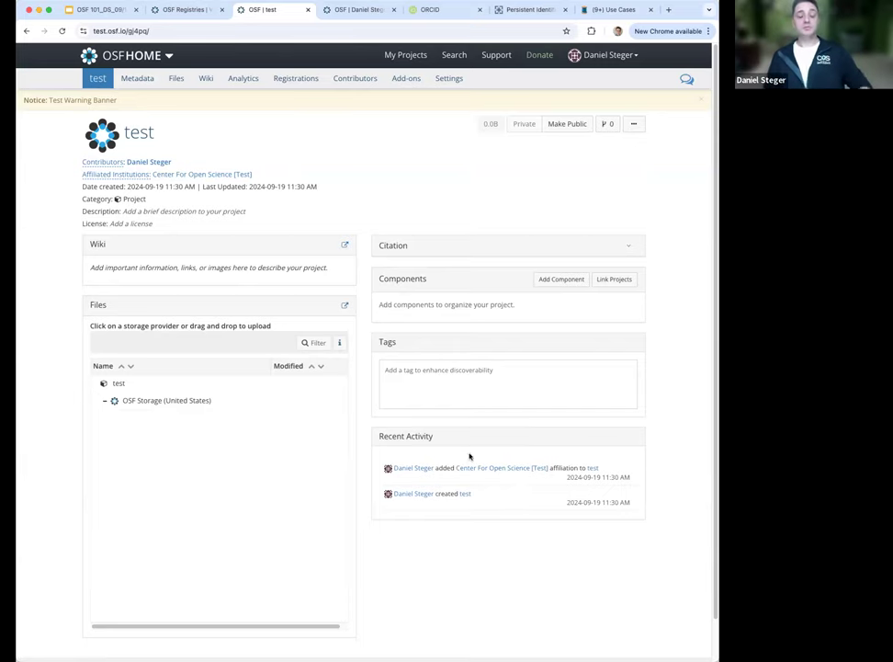
click(193, 11)
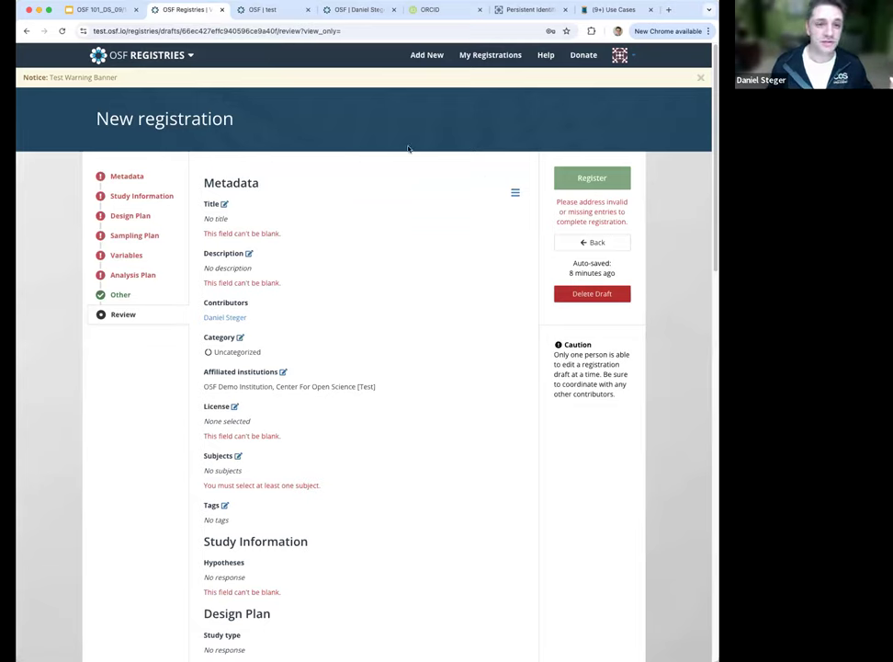
- Check the update versions of the probiotic bacteria microfluidics registration, then return to My Registrations' submitted list
click(490, 55)
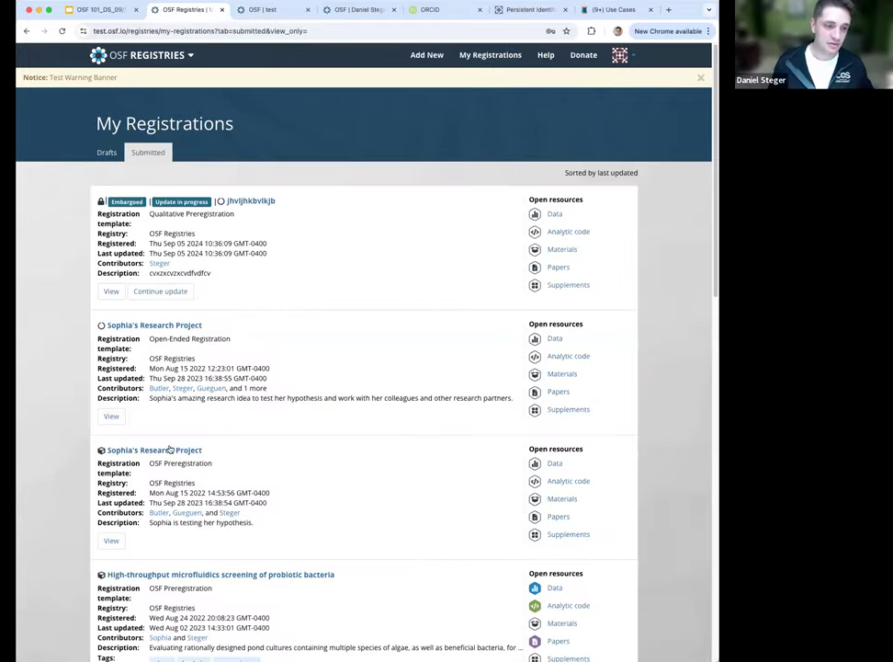
scroll(189, 550, down, 1)
click(198, 541)
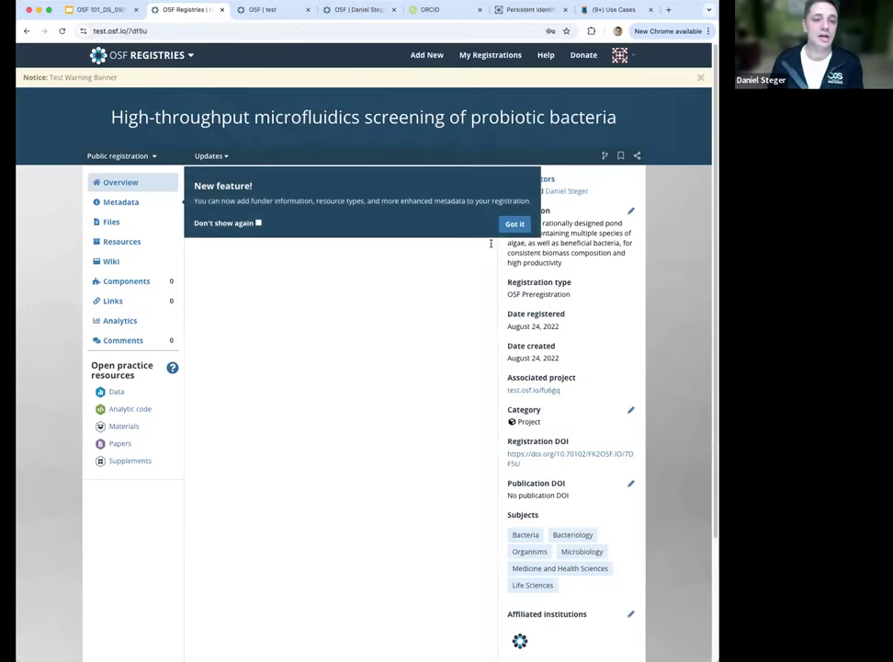
click(515, 225)
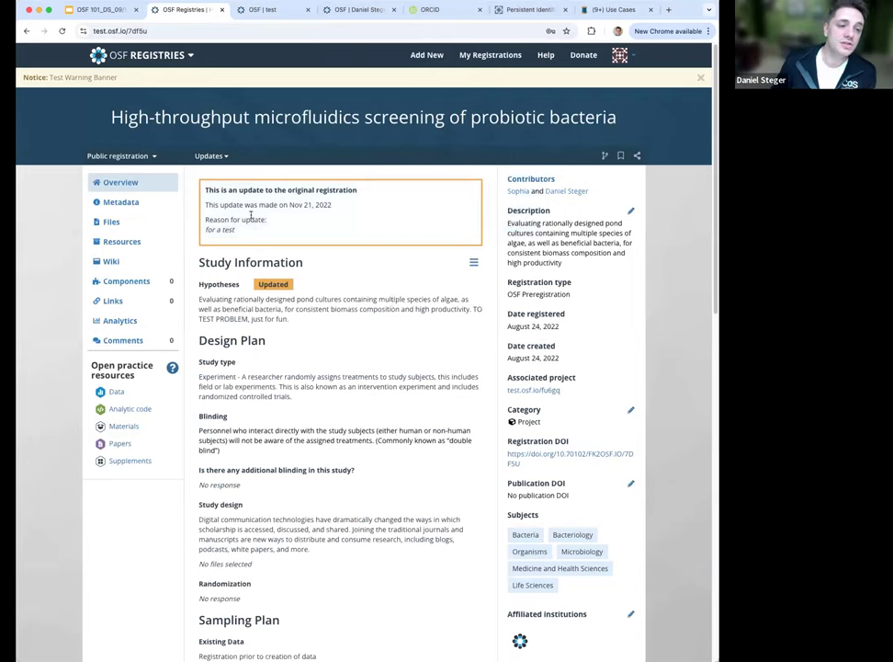
click(225, 157)
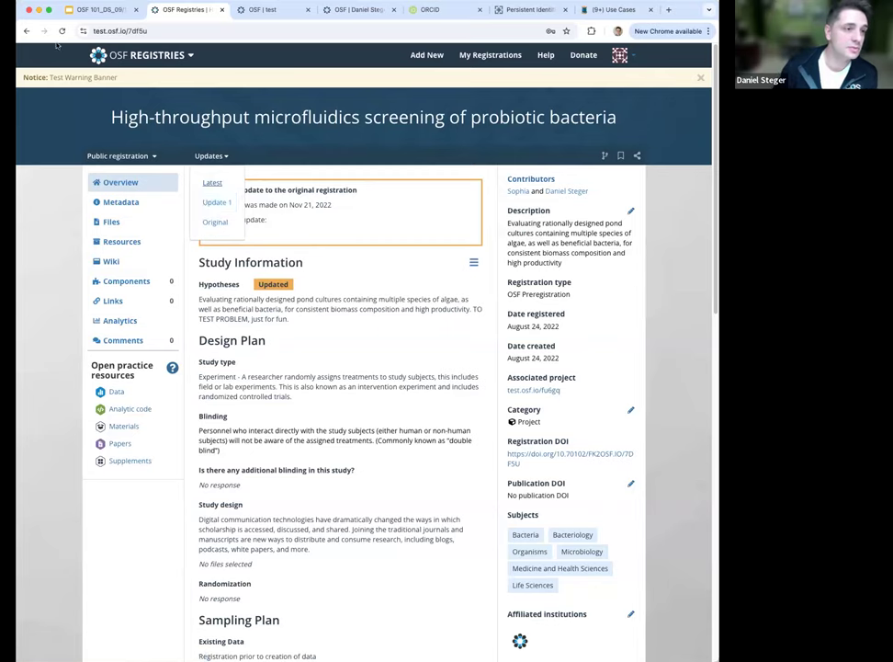
click(495, 55)
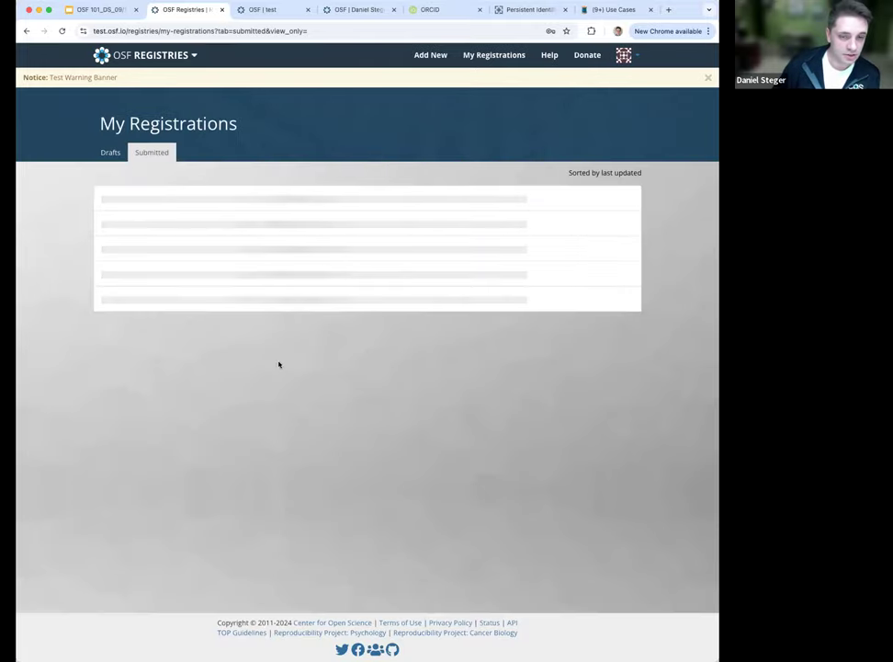
scroll(332, 434, down, 4)
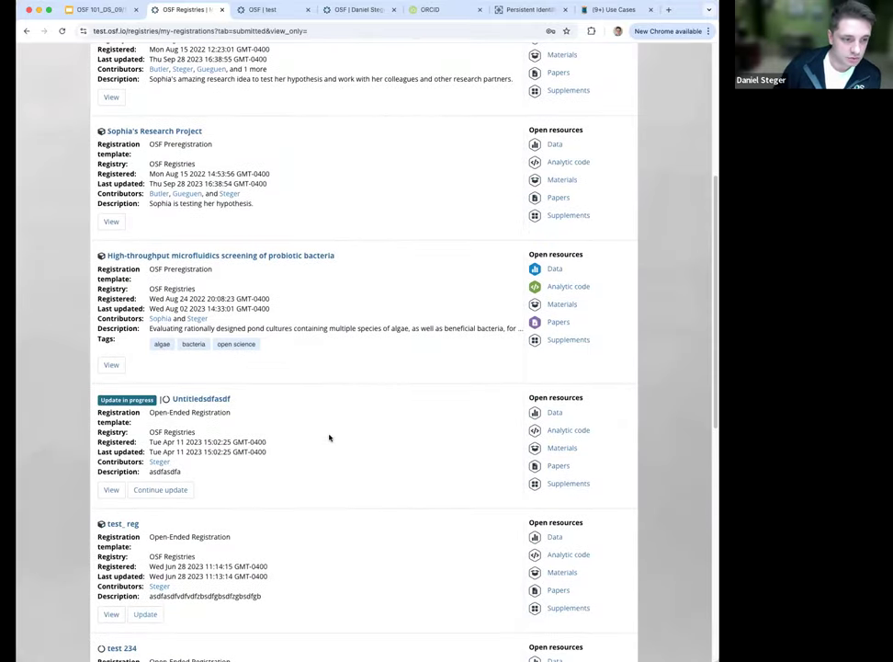
- Choose 'Continue update' on the Untitledsdfasdf registration to reach its Justification for Update form
click(206, 378)
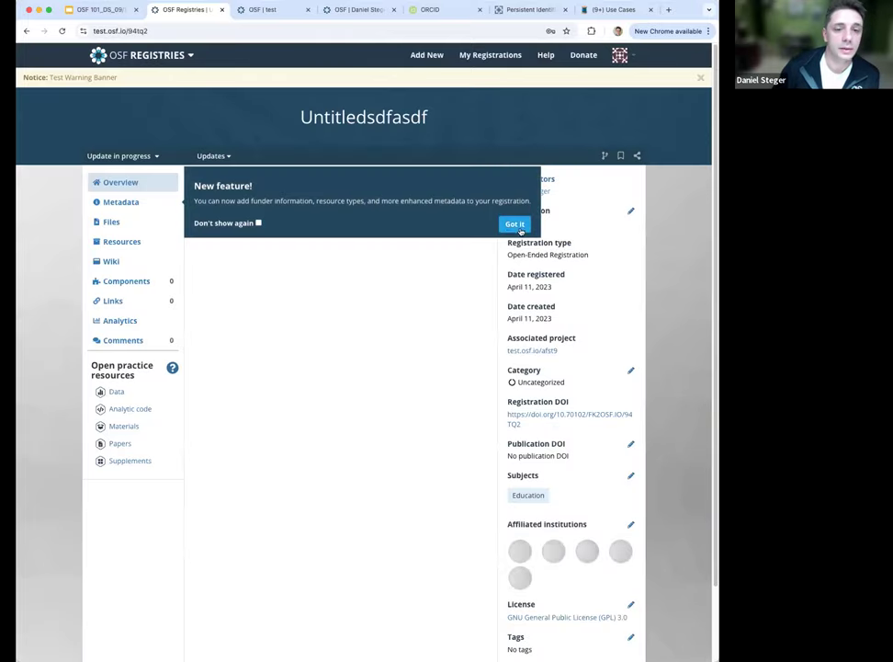
click(514, 223)
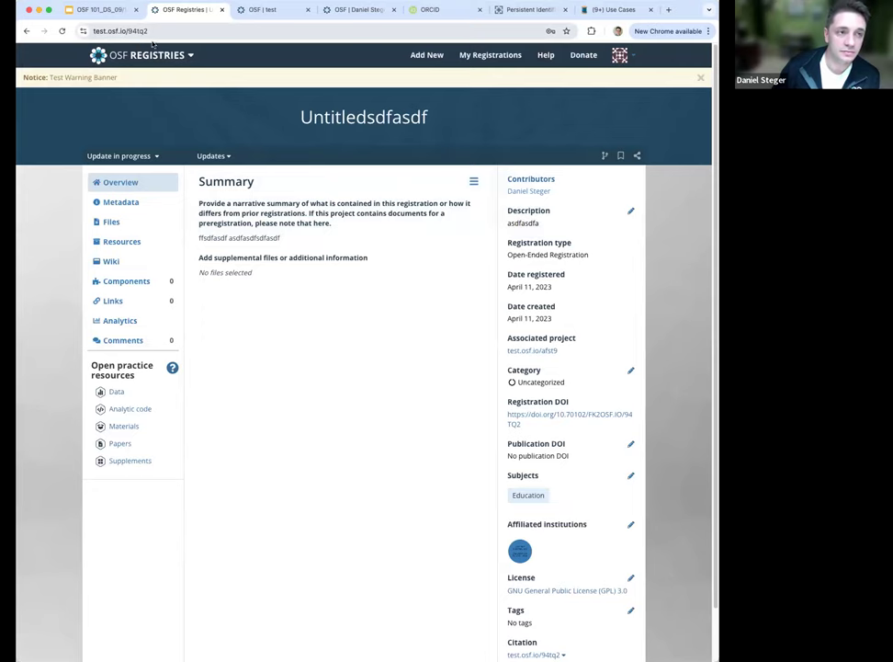
click(228, 158)
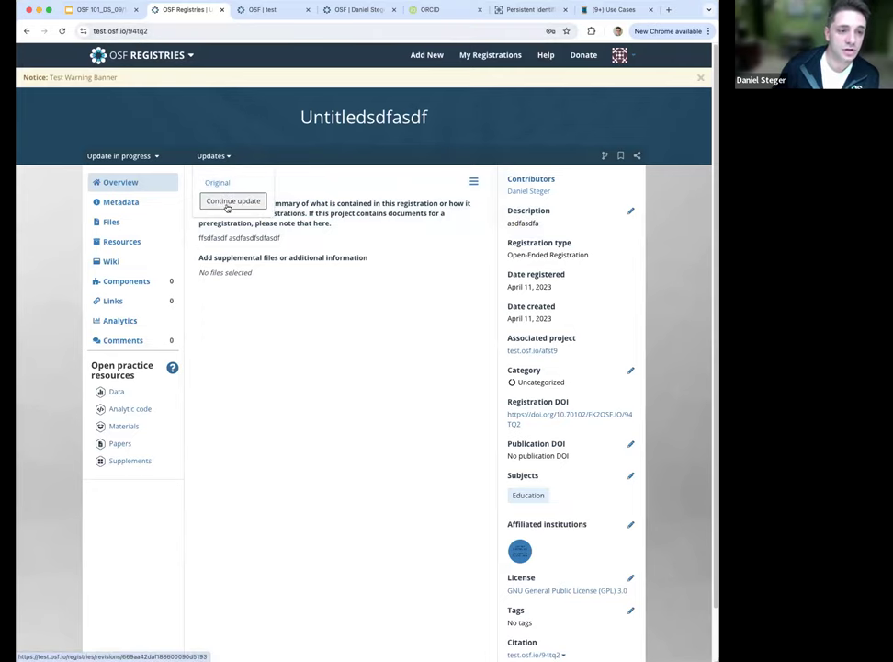
click(228, 202)
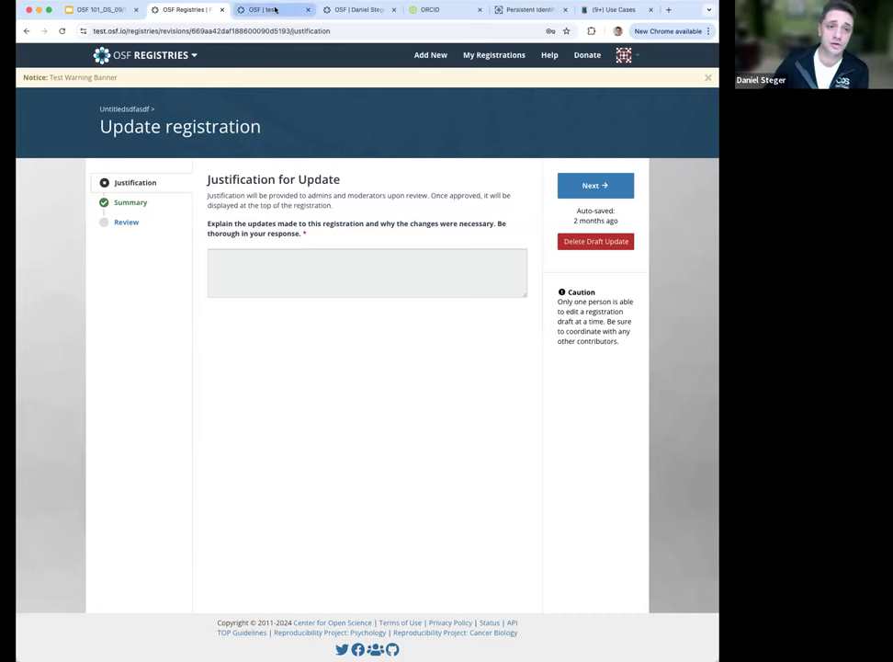
- Switch back to the 'OSF | test' tab showing the project overview
click(275, 11)
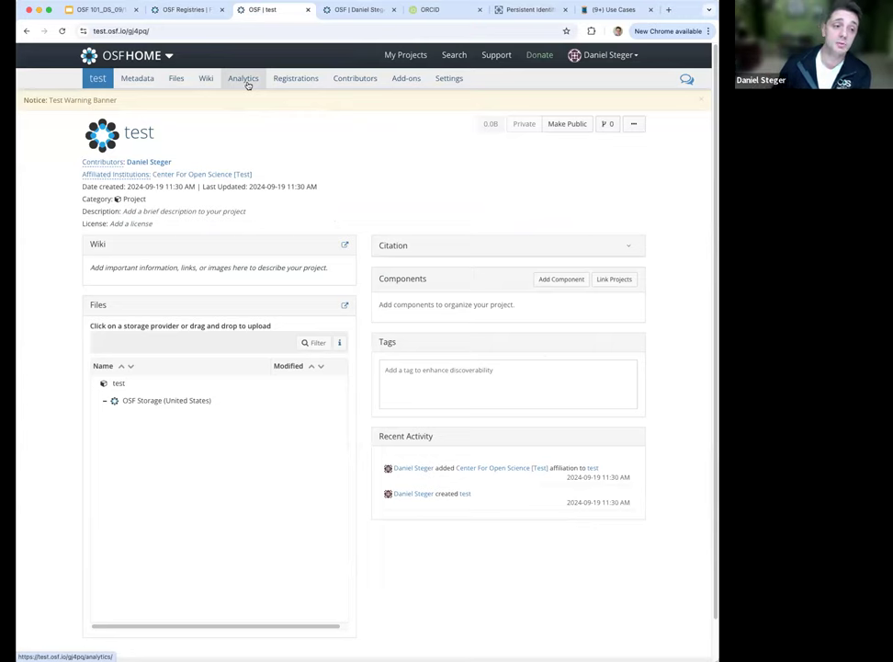
- Browse the test project's Add-ons list, including Amazon S3, Box, Dropbox and GitHub
click(401, 84)
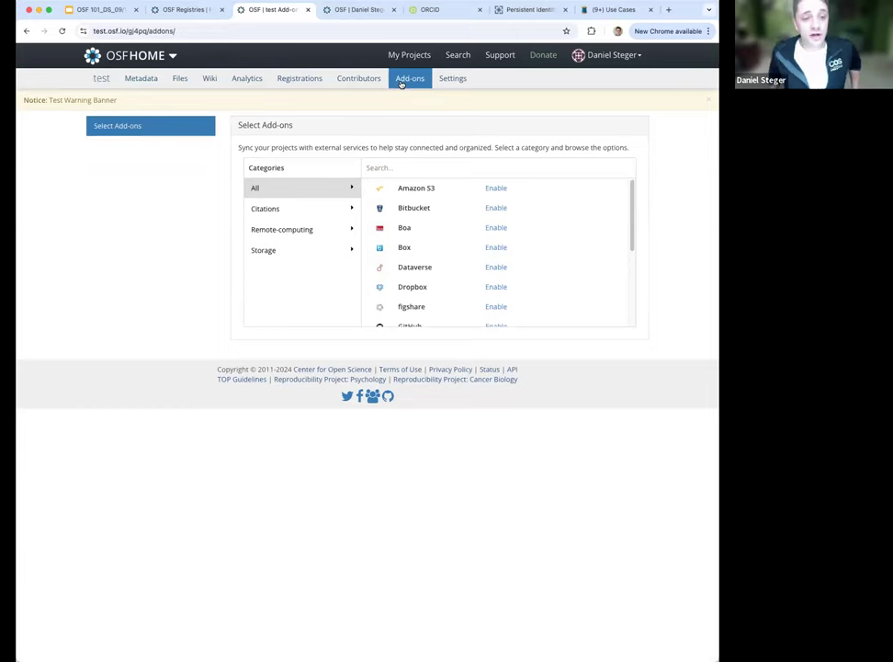
scroll(503, 271, down, 2)
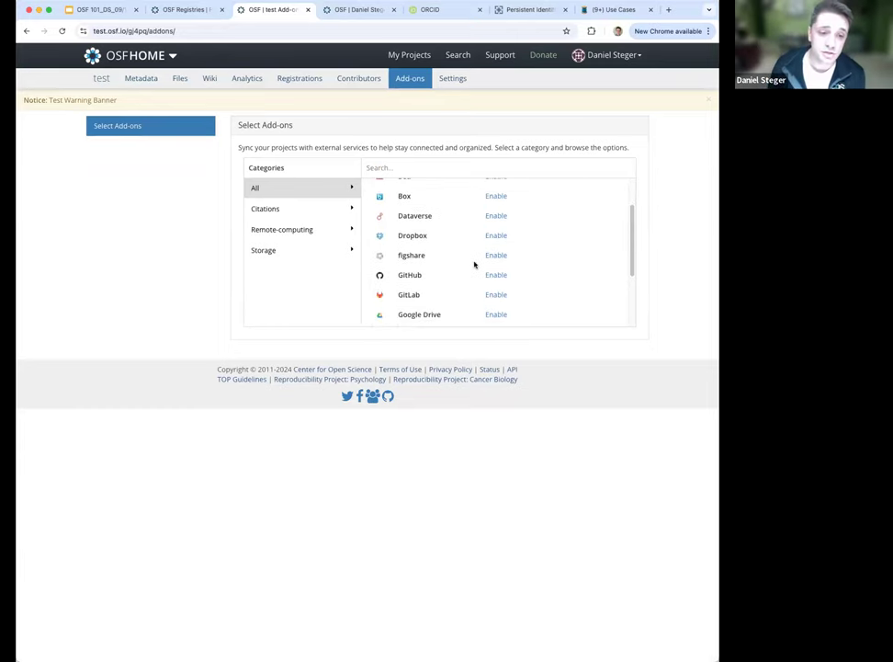
scroll(469, 272, down, 2)
scroll(441, 239, down, 2)
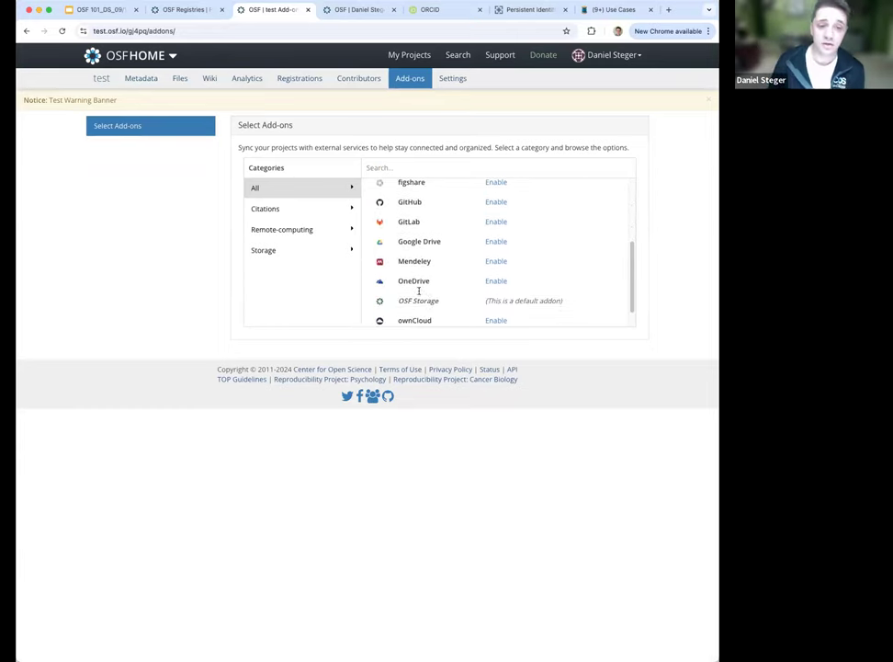
scroll(441, 271, up, 4)
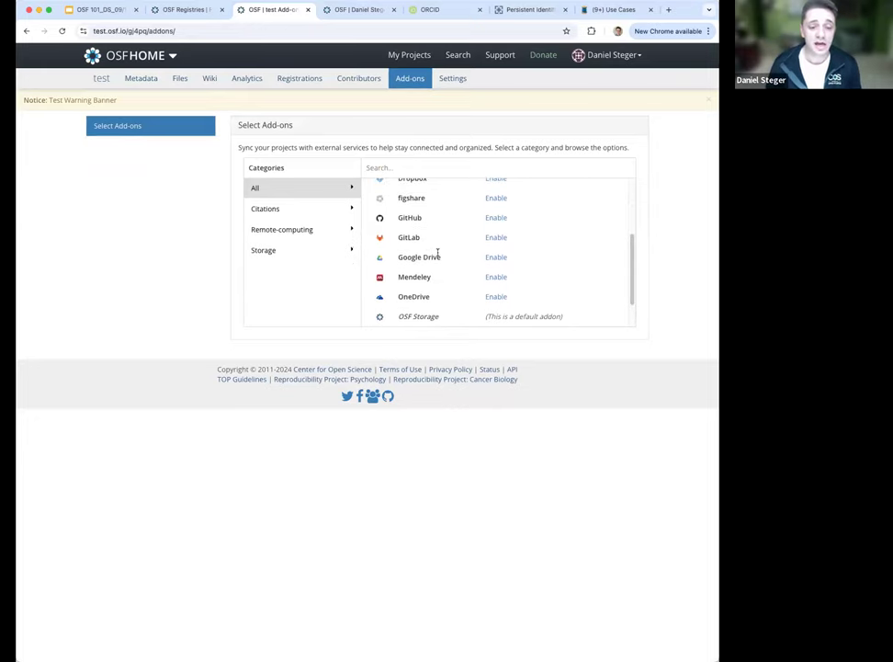
scroll(440, 257, up, 2)
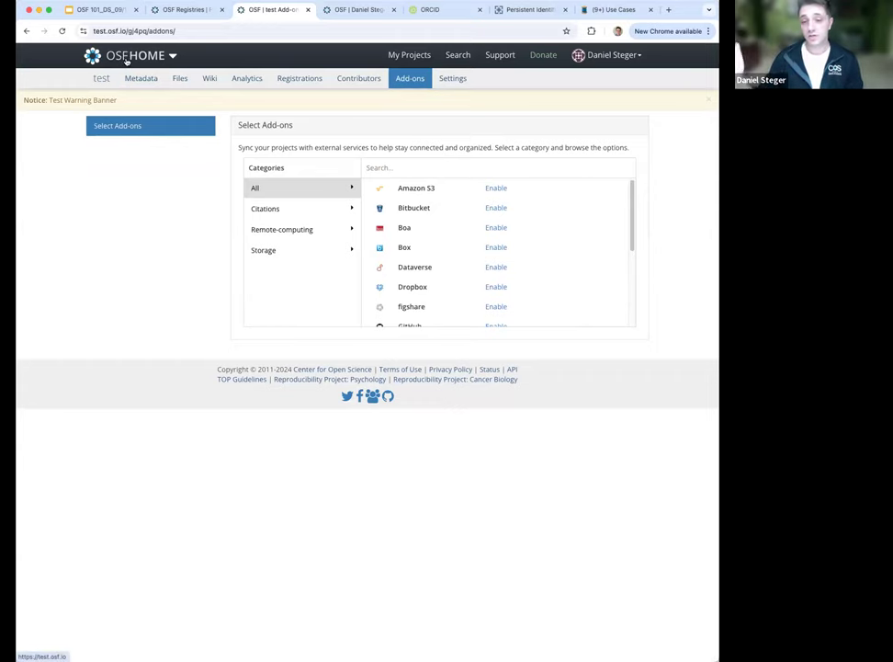
- Return to the Google Slides deck and advance two builds to the Topics slide
click(106, 9)
key(Right)
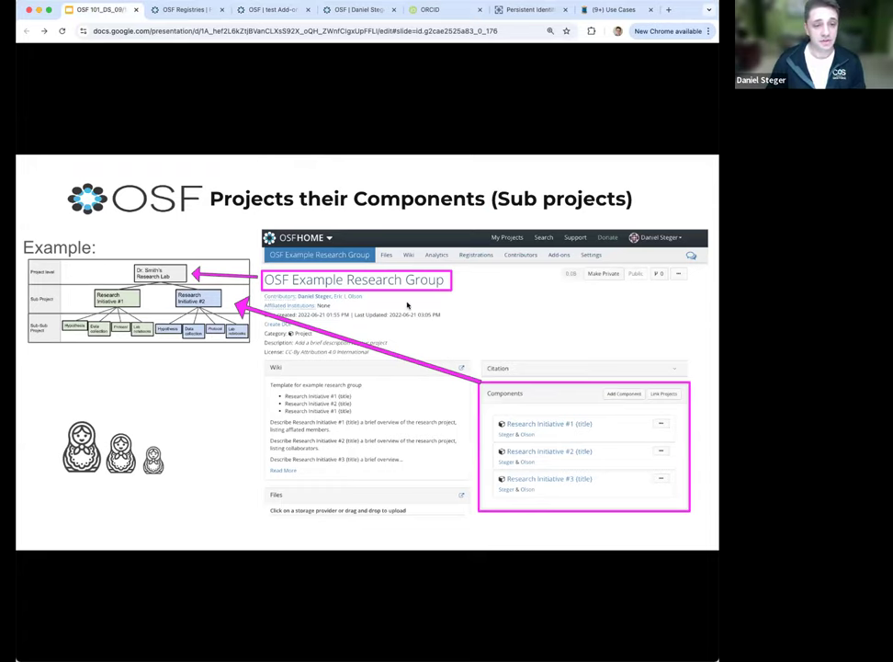
key(Right)
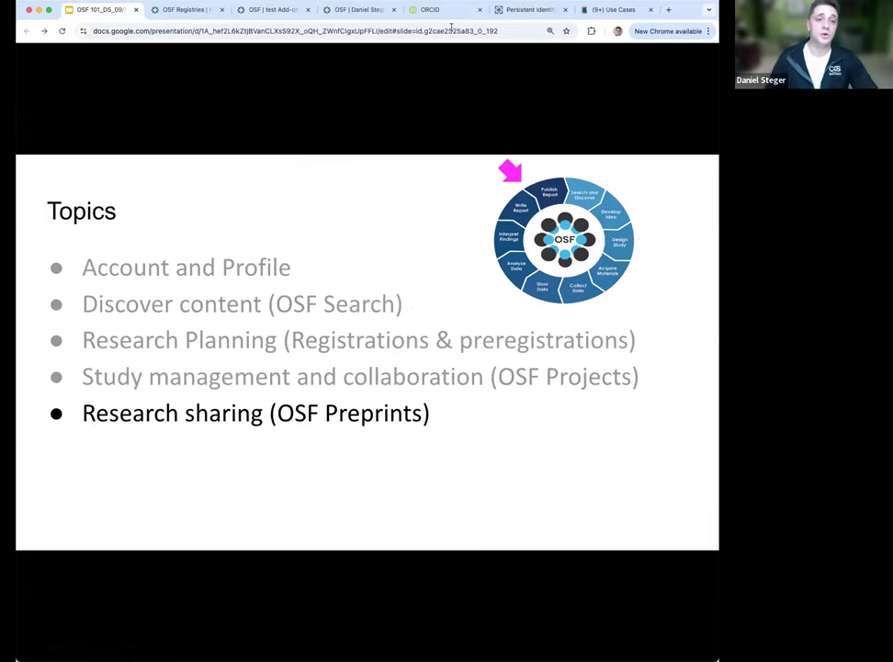
- Go from the profile page through the OSF dashboard and OSFHOME menu to OSF Preprints
click(360, 10)
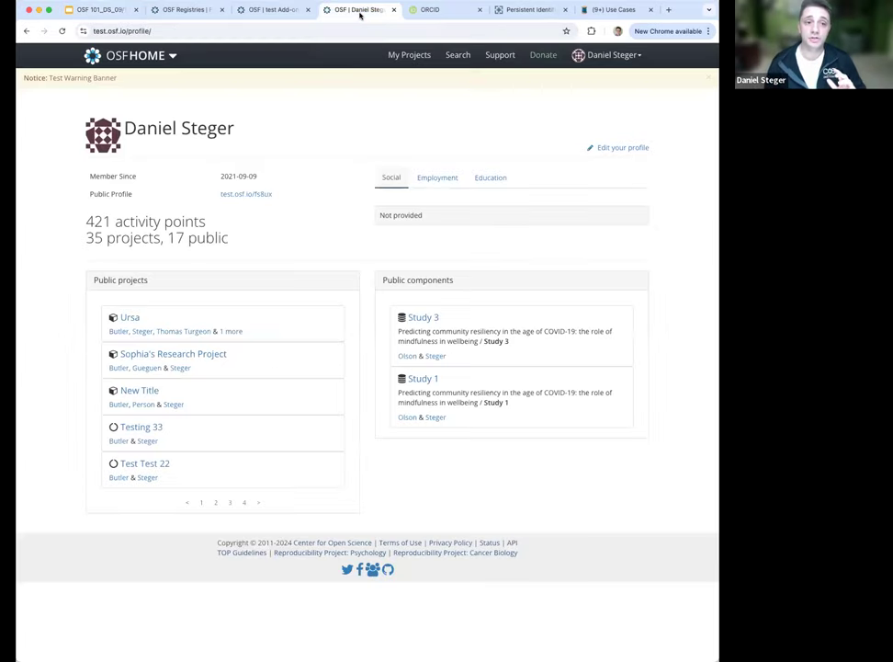
click(144, 57)
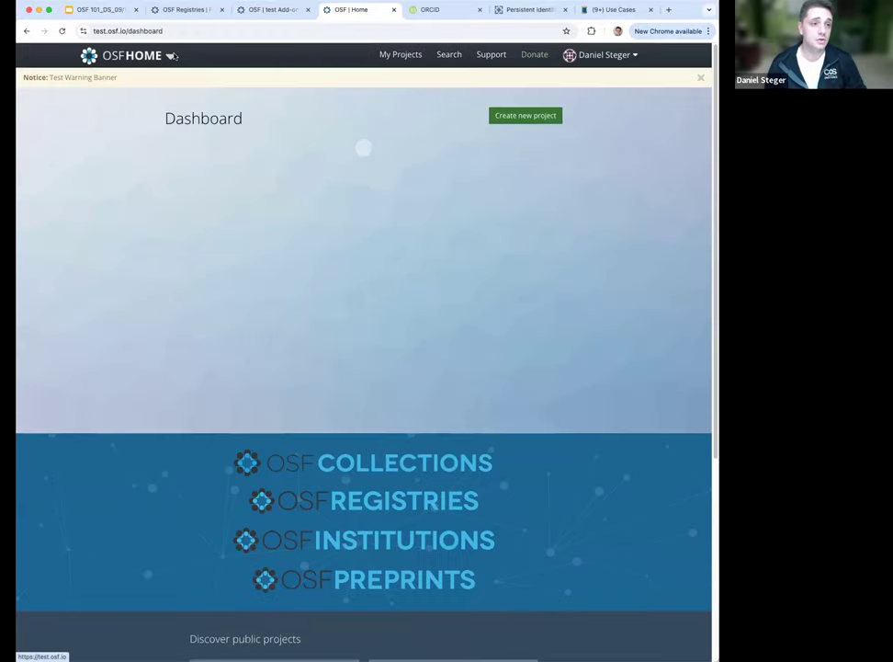
click(171, 57)
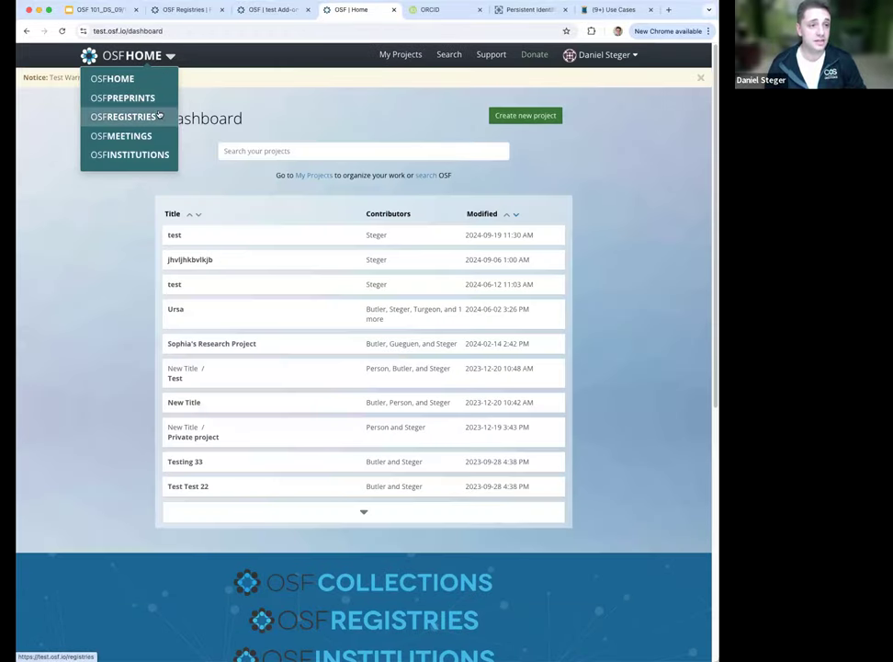
click(116, 98)
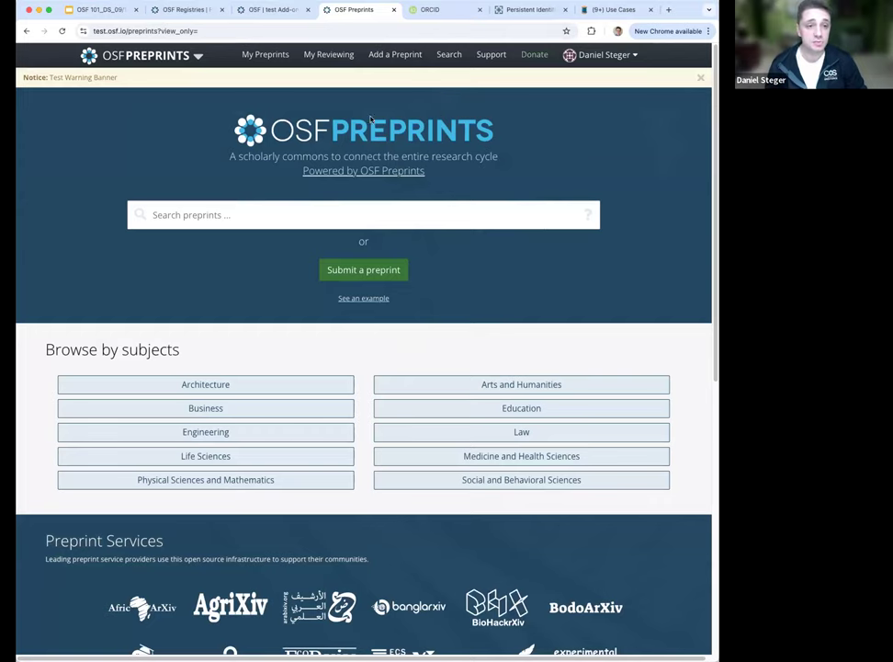
- Select the Open Science Framework provider and Create Preprint to reach the Title and Abstract step
click(395, 55)
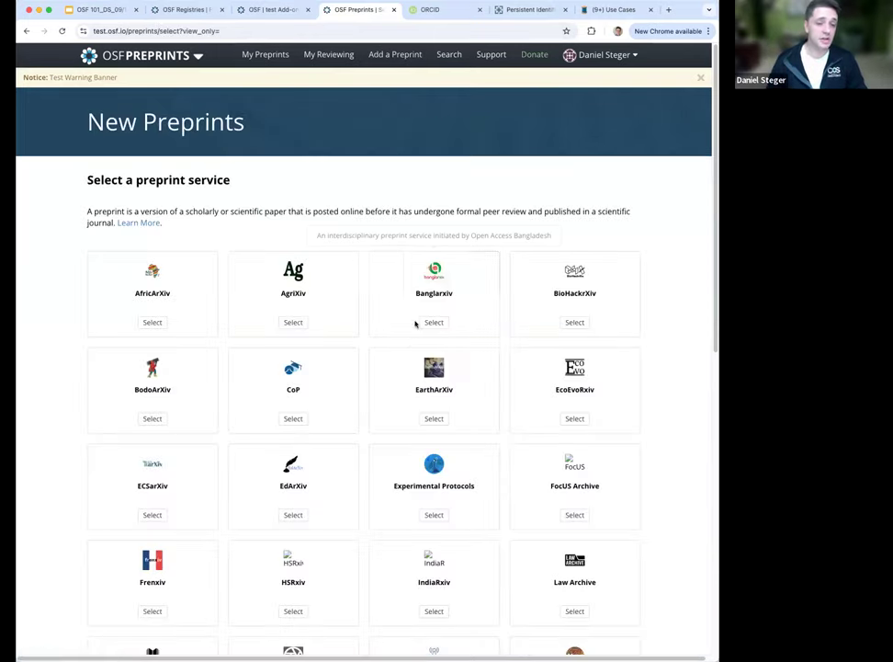
scroll(542, 432, down, 3)
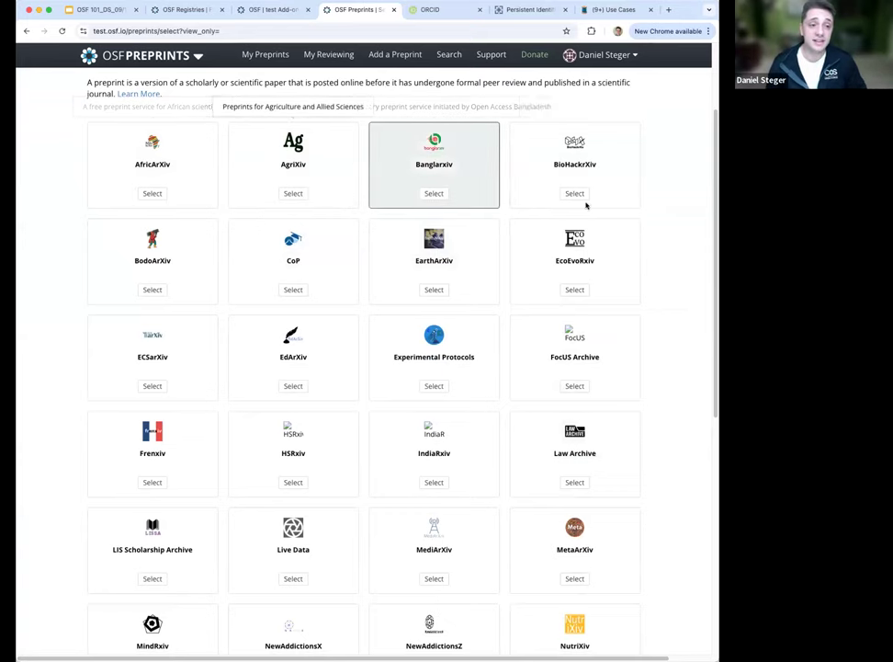
scroll(531, 432, down, 1)
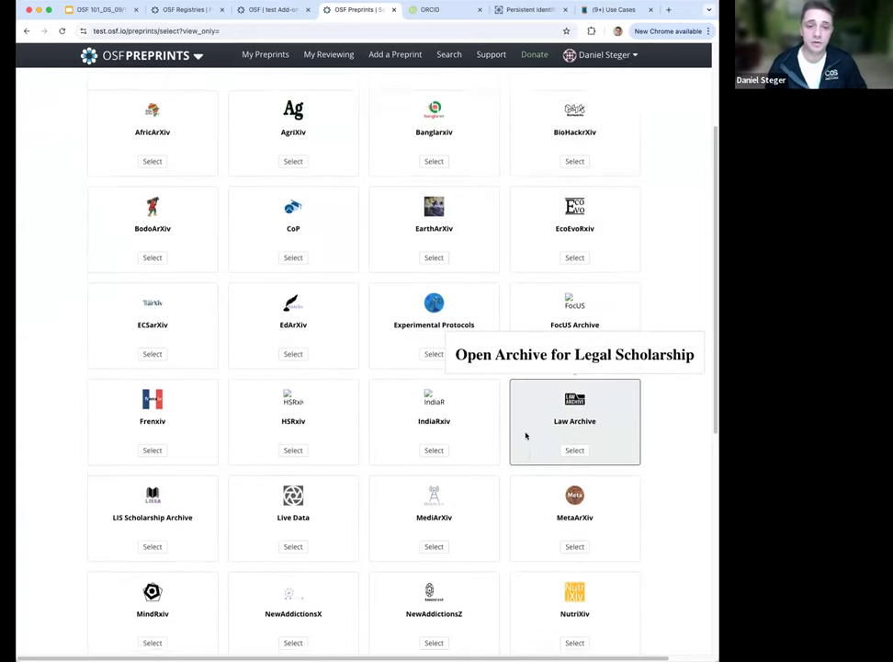
scroll(538, 430, up, 1)
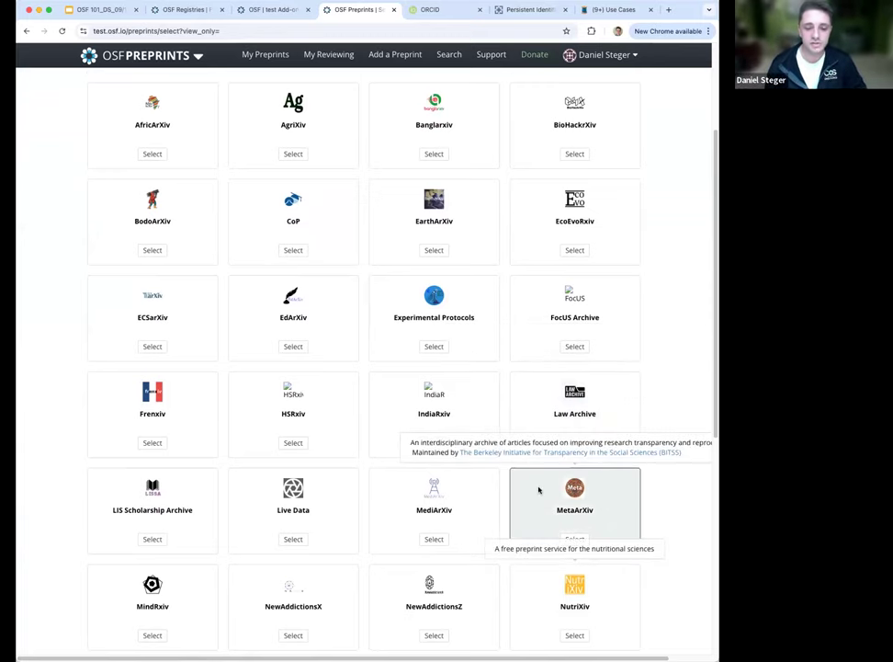
scroll(538, 491, down, 1)
scroll(436, 520, down, 1)
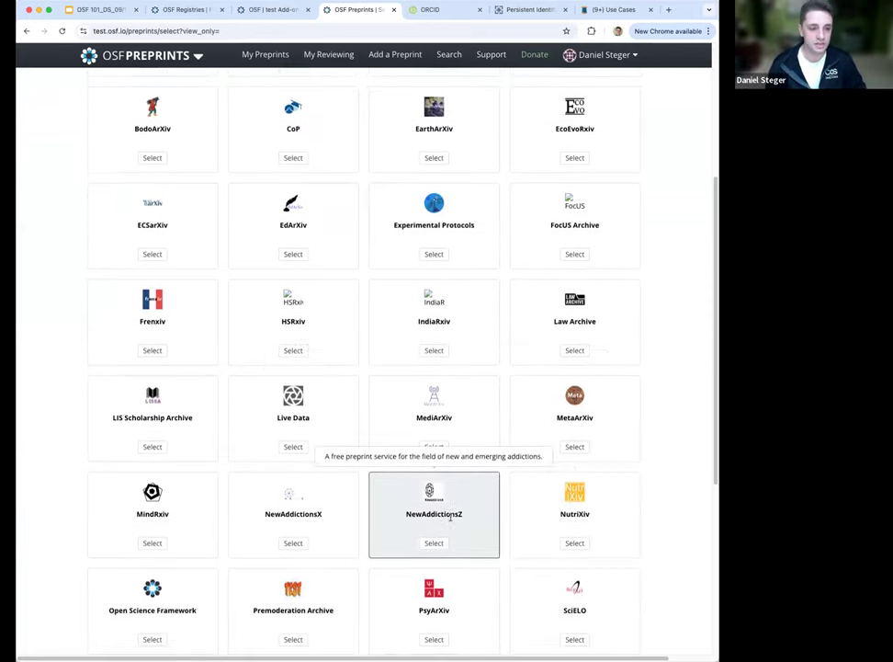
scroll(379, 538, down, 3)
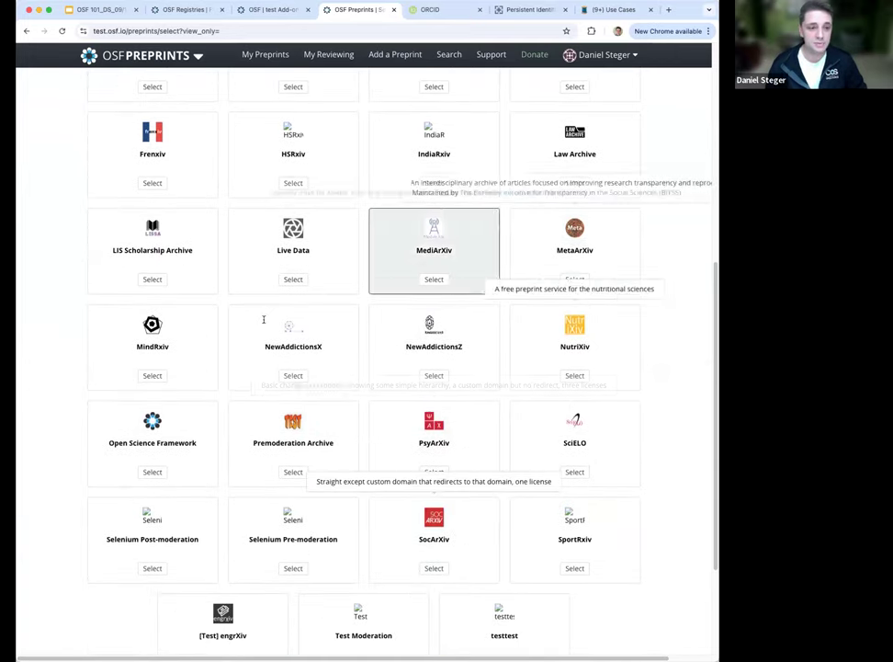
click(154, 472)
scroll(356, 508, down, 3)
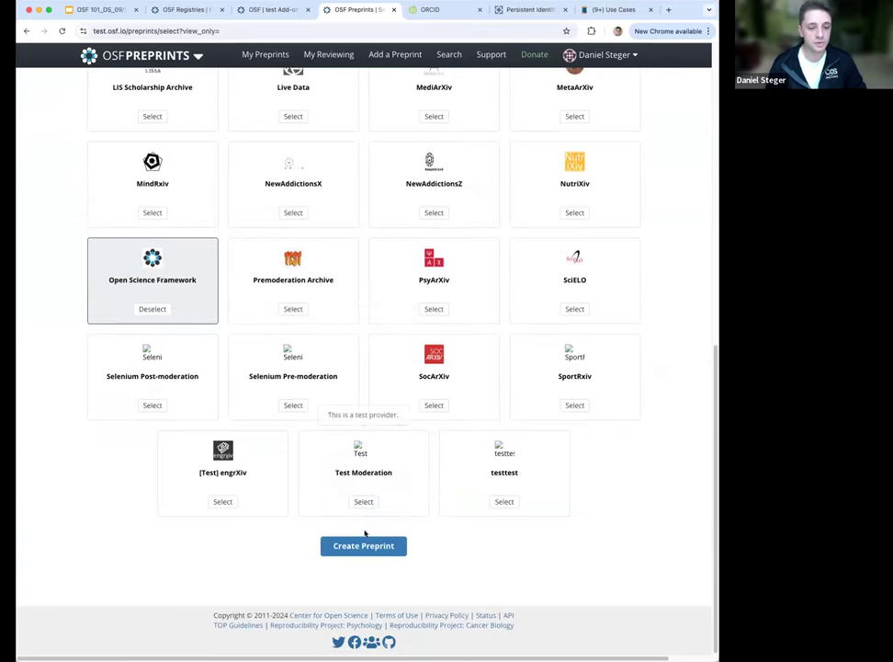
click(363, 546)
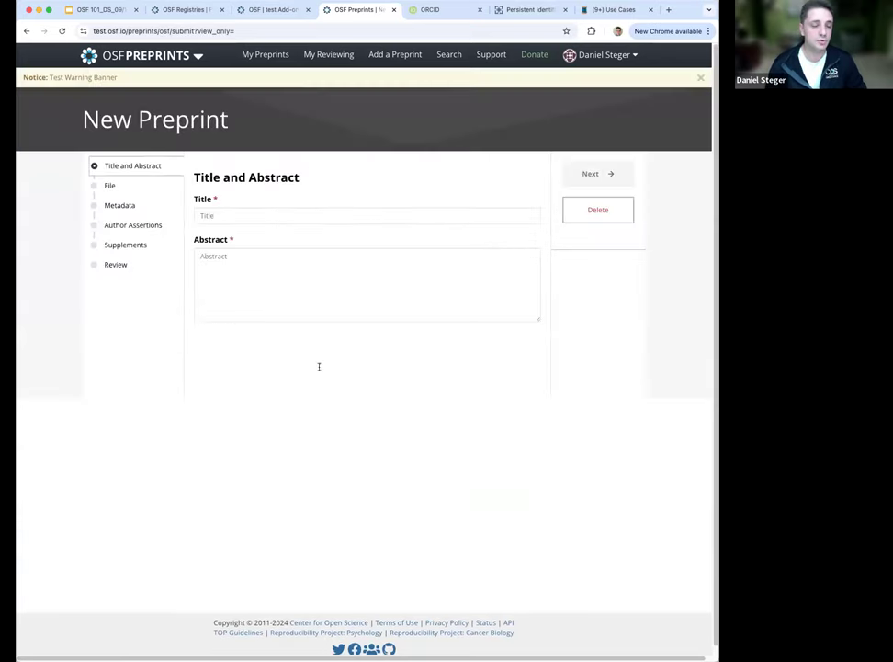
- Enter the preprint title 'test' and a placeholder abstract
click(225, 217)
text(test)
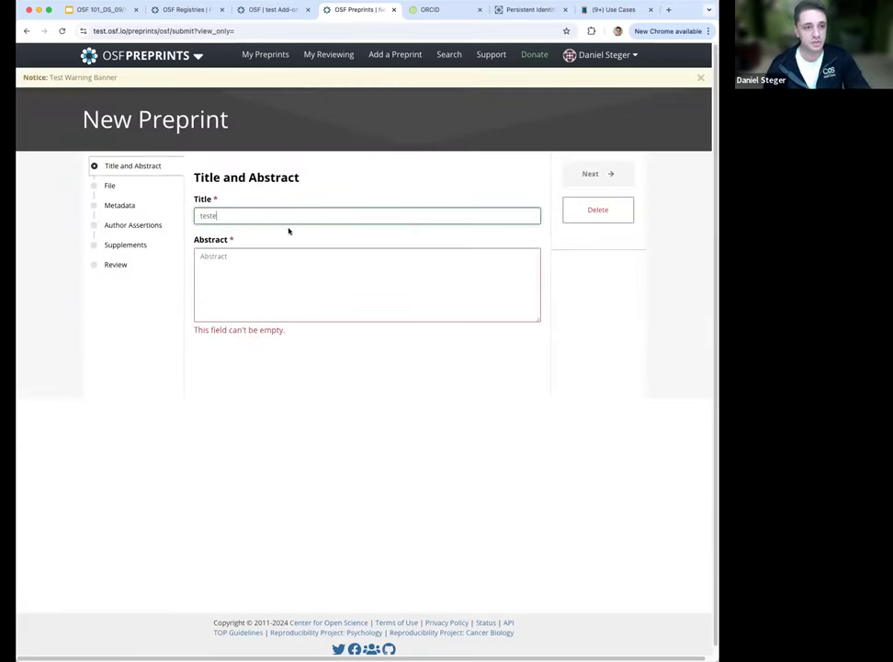
text(e)
key(BackSpace)
click(237, 273)
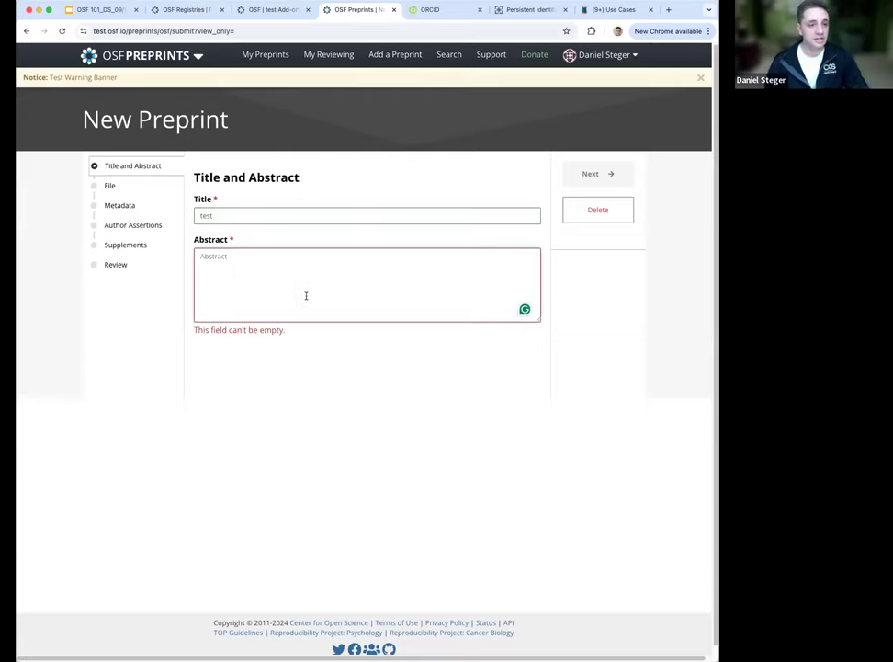
text(asdfasdfasdfasdfasdfasdf)
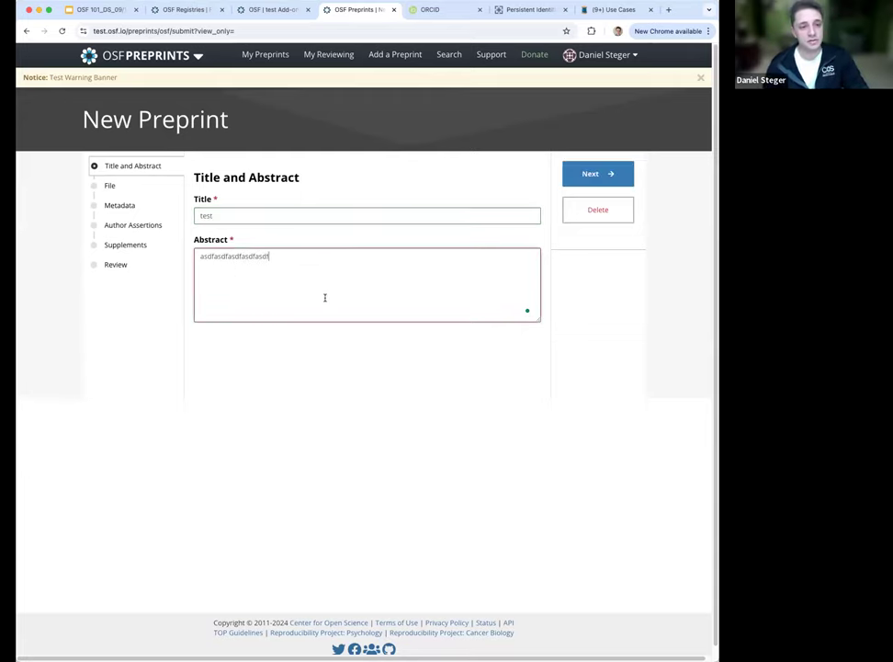
- Upload 'Covid-19 Data.docx' from the computer as the preprint file
click(589, 172)
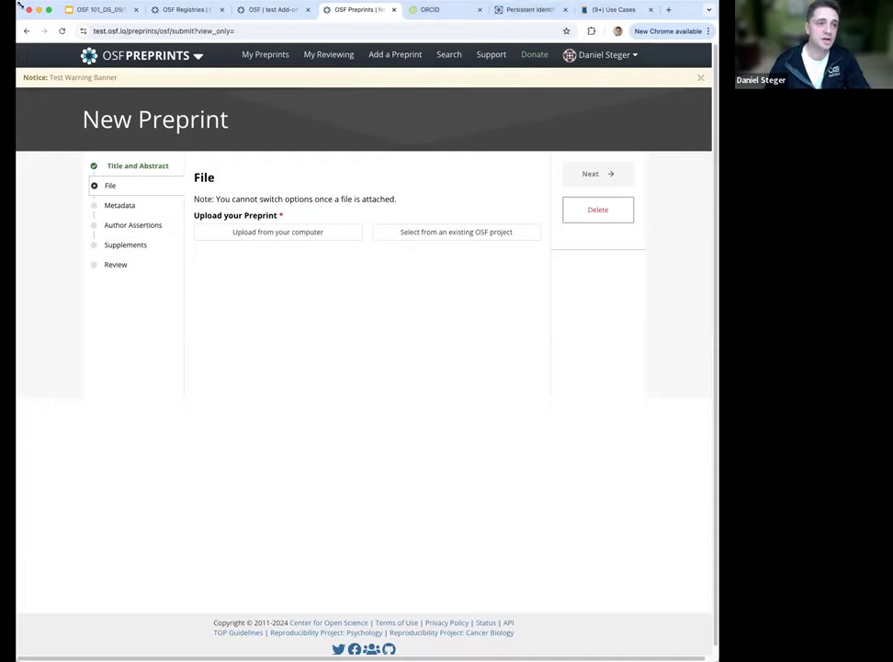
drag(18, 4, 93, 2)
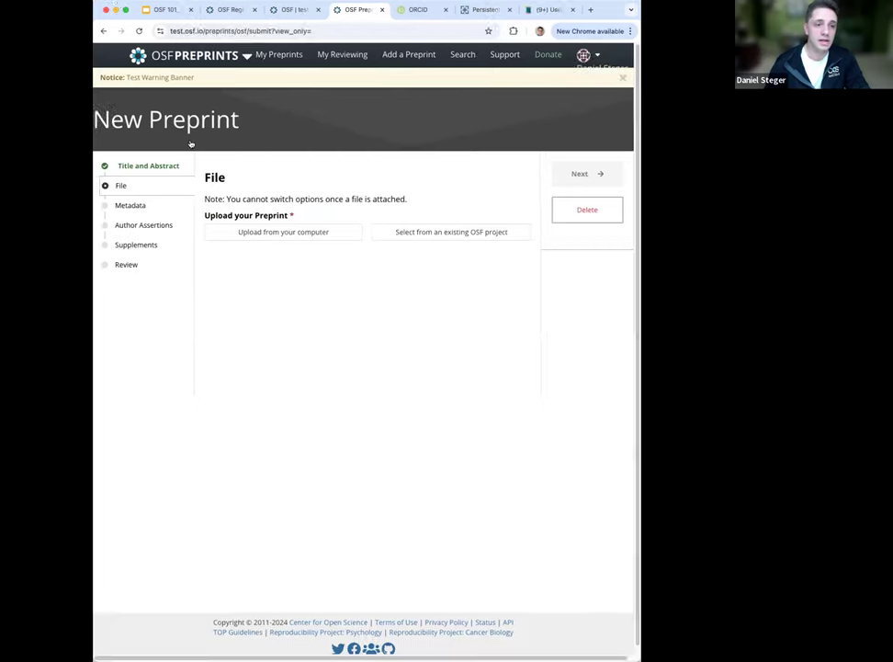
click(250, 234)
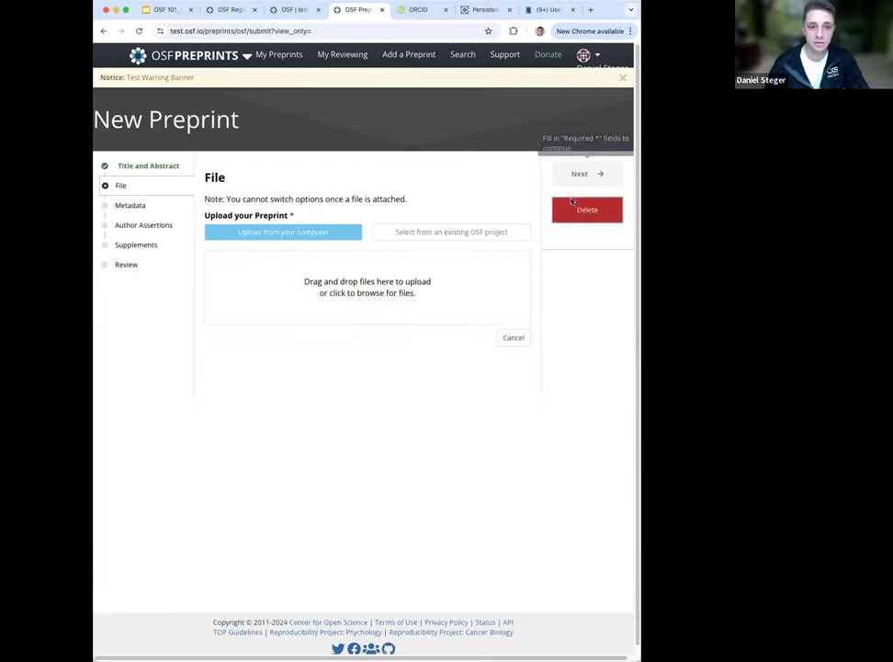
drag(56, 248, 208, 244)
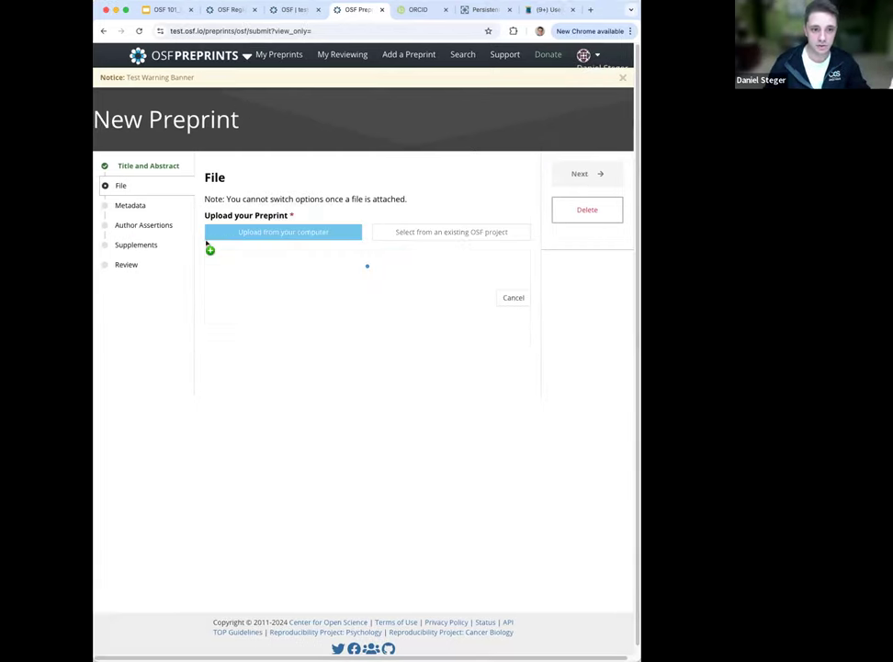
- Tag the preprint with the Education subject and the CC-By Attribution 4.0 International license
click(577, 174)
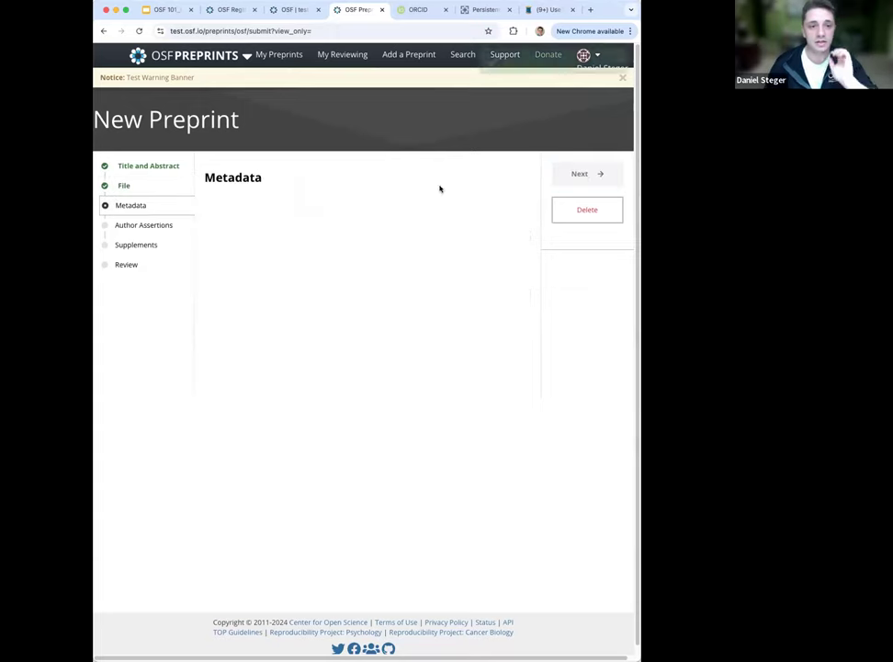
scroll(364, 441, down, 2)
scroll(355, 460, down, 5)
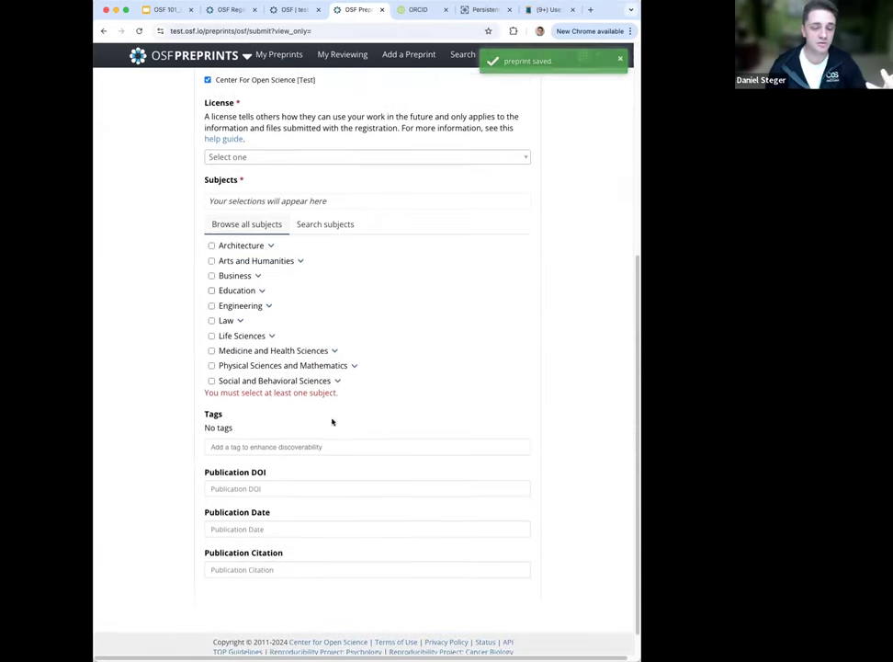
click(211, 290)
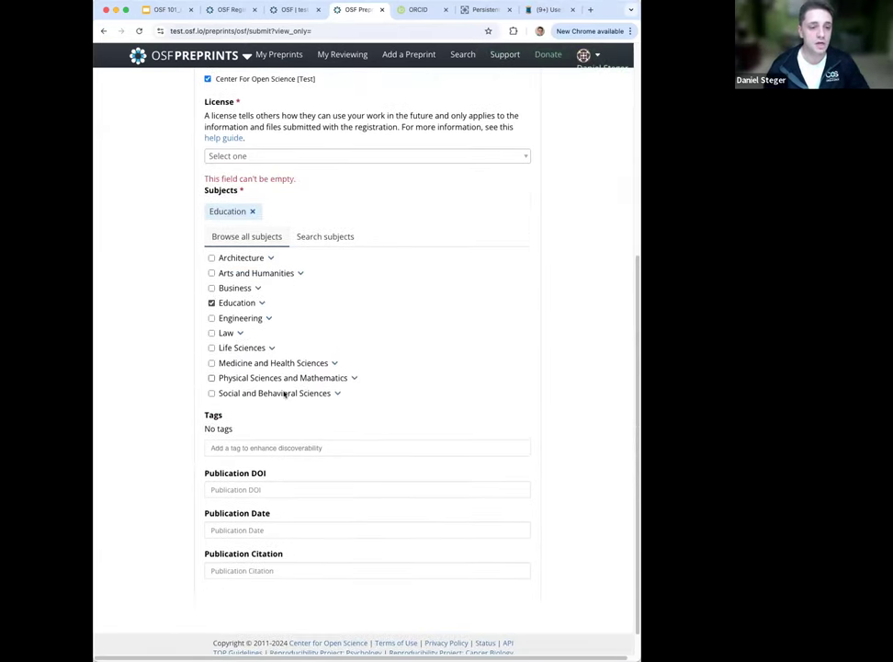
scroll(275, 220, up, 1)
click(276, 205)
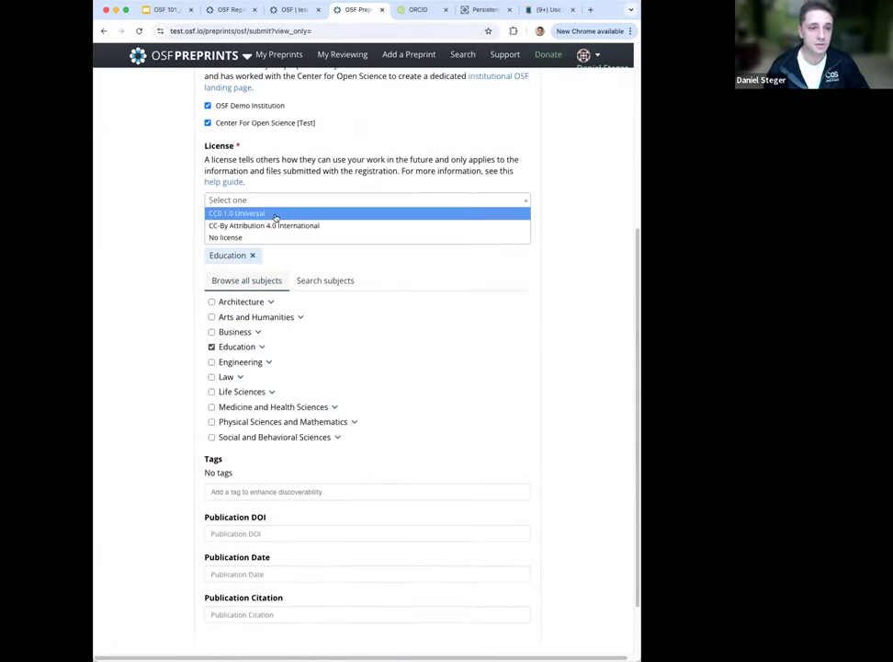
click(274, 225)
scroll(296, 330, down, 1)
scroll(296, 330, down, 1)
scroll(290, 285, up, 5)
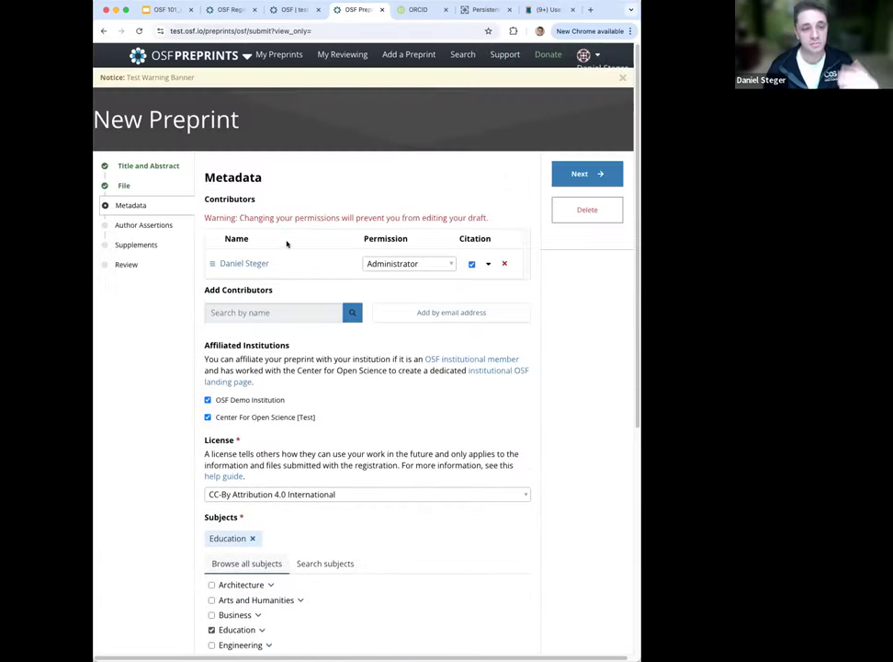
- Mark public data and preregistration as Not Applicable in the author assertions
click(591, 179)
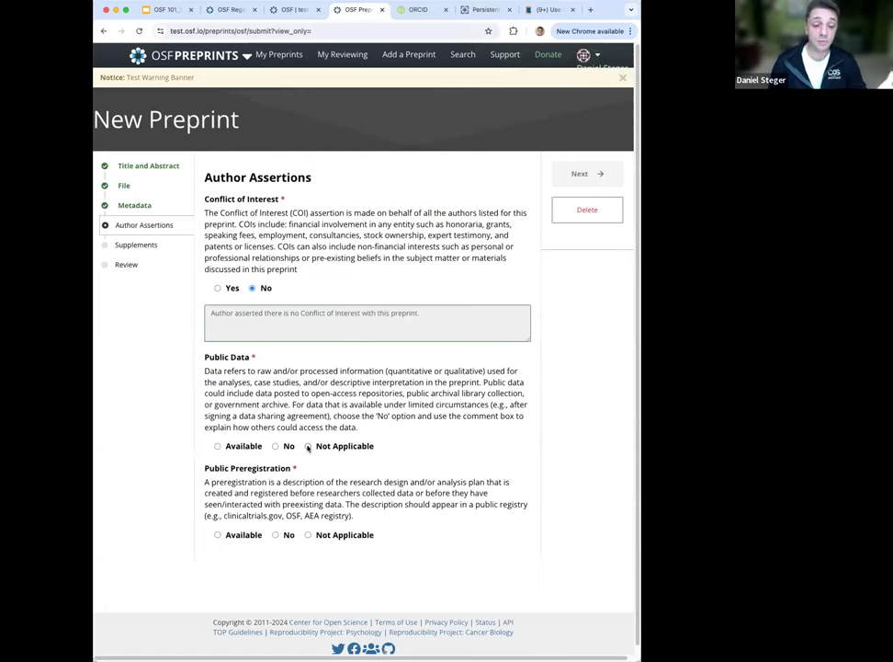
click(308, 447)
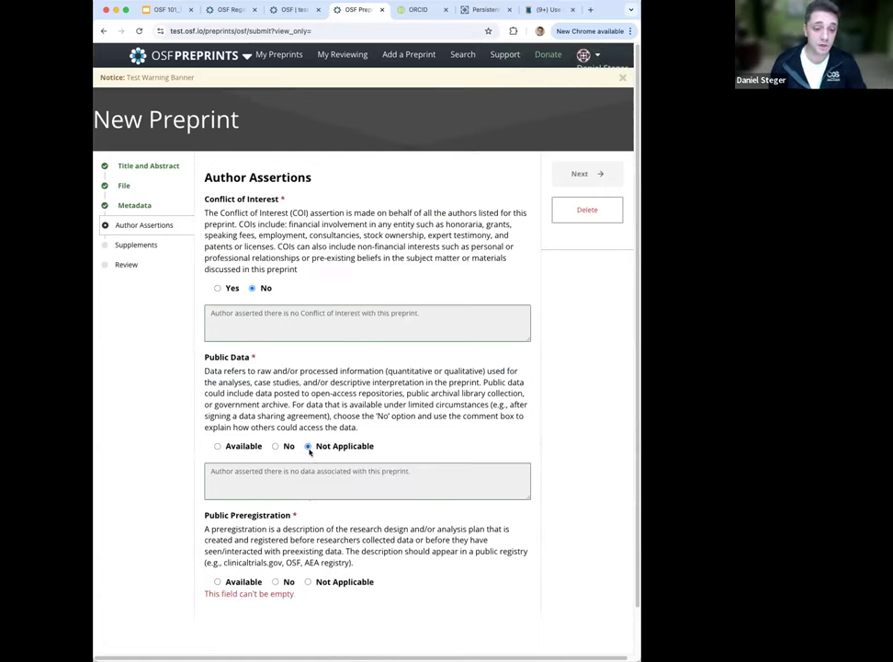
click(309, 582)
scroll(464, 425, down, 2)
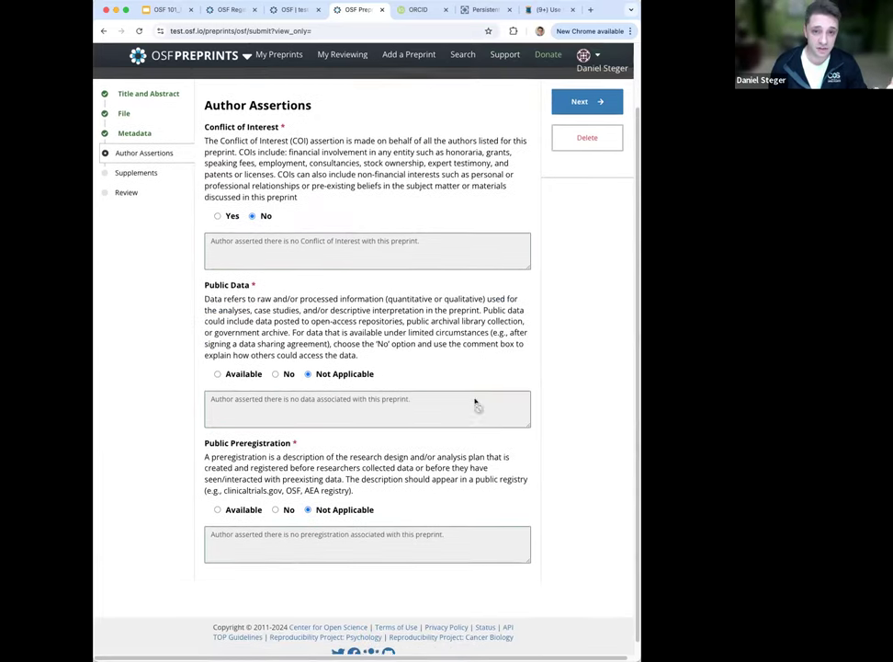
click(598, 100)
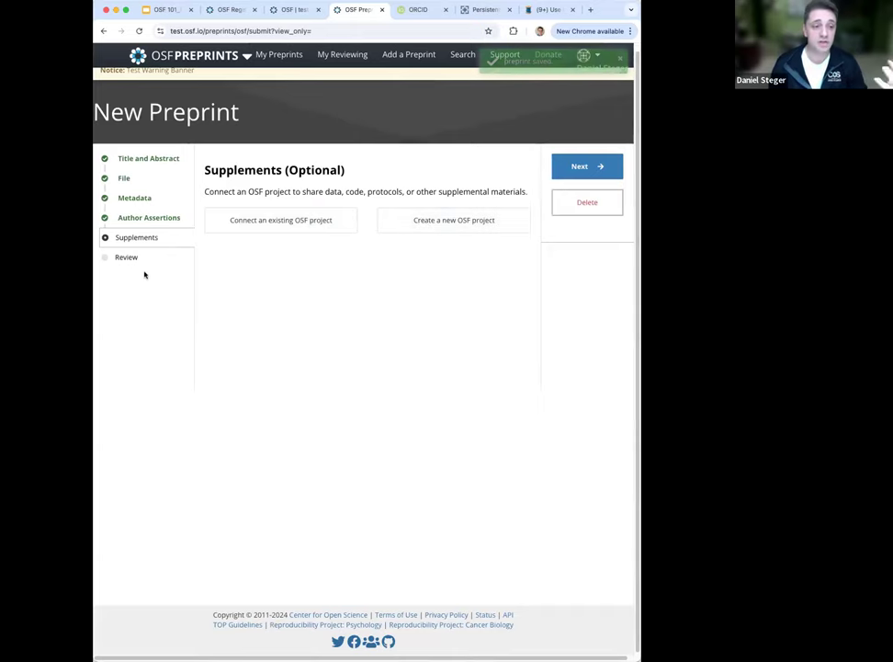
- Skip supplements and submit the preprint 'test' for moderation
click(598, 171)
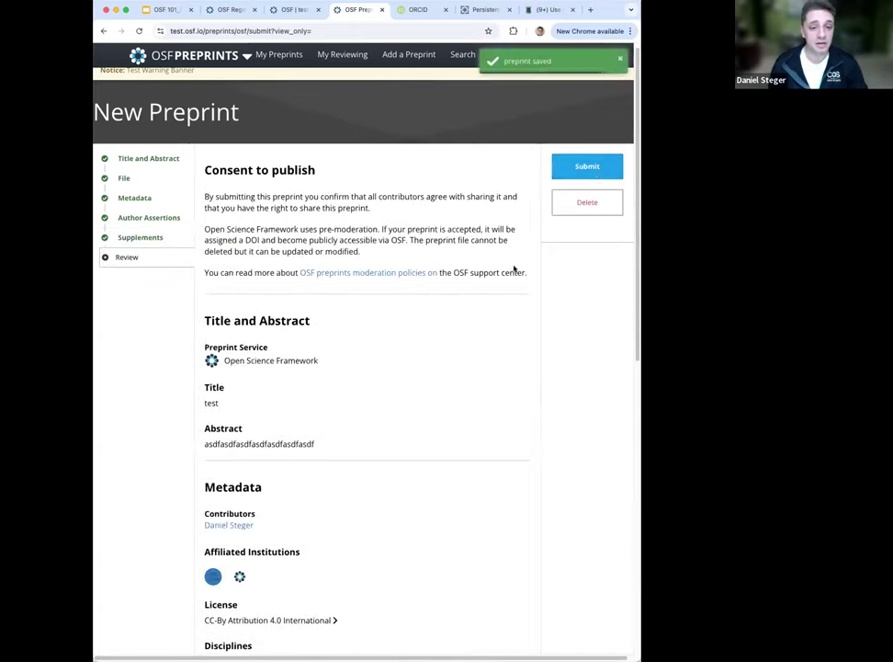
scroll(429, 421, down, 2)
scroll(429, 421, up, 3)
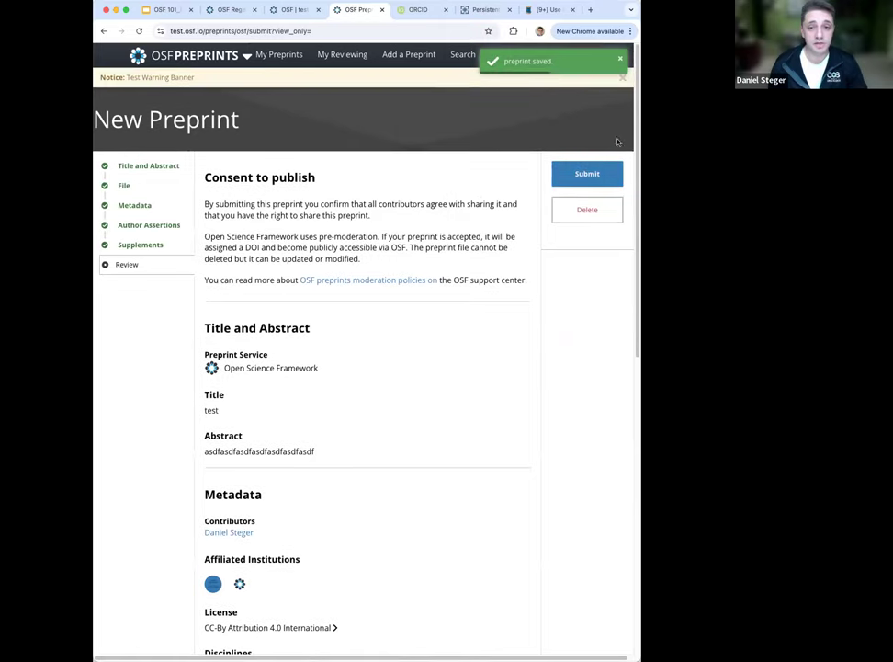
click(587, 175)
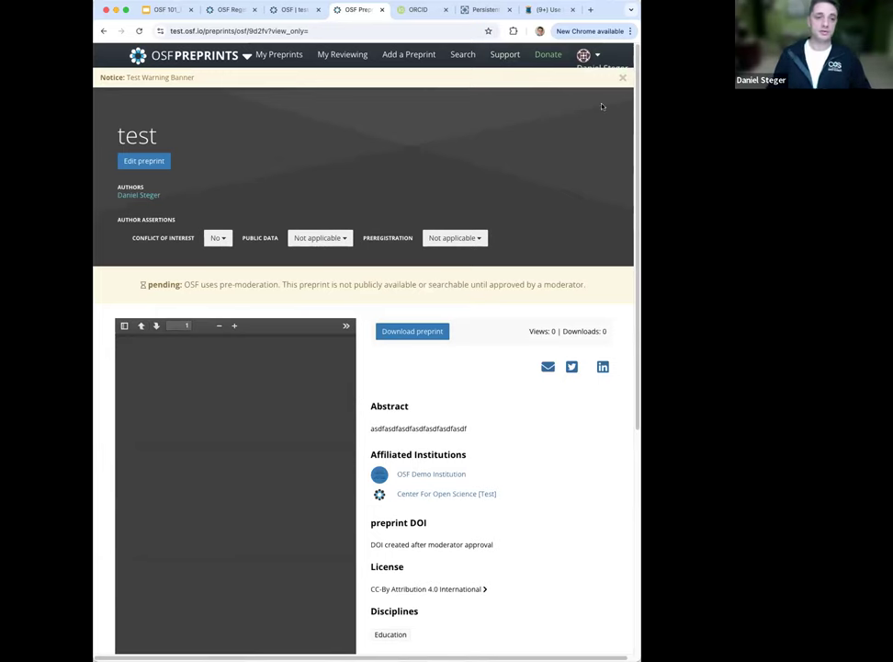
click(126, 9)
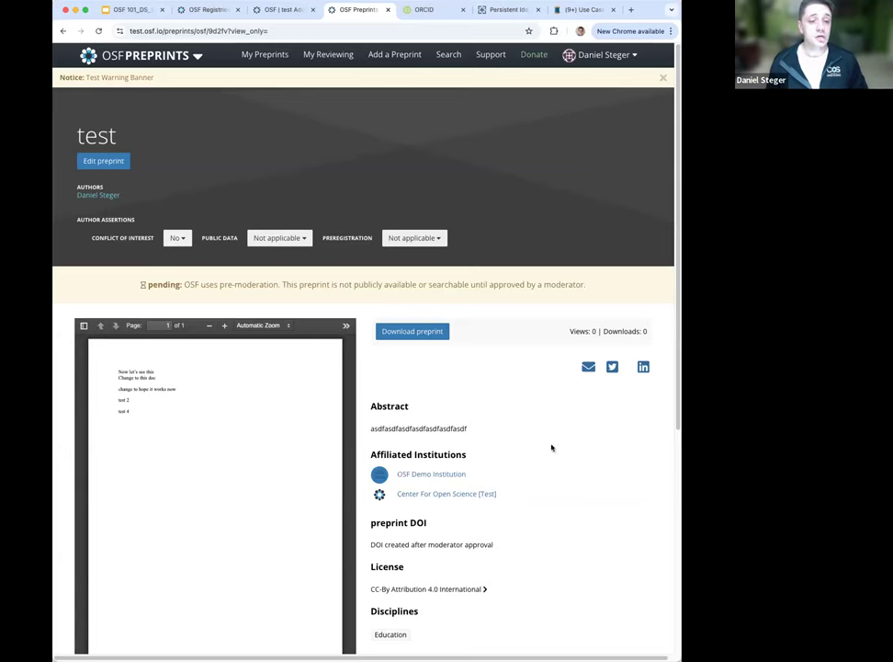
- Return to the Google Slides deck and advance to the Relationships topic
scroll(542, 431, down, 2)
scroll(541, 441, up, 2)
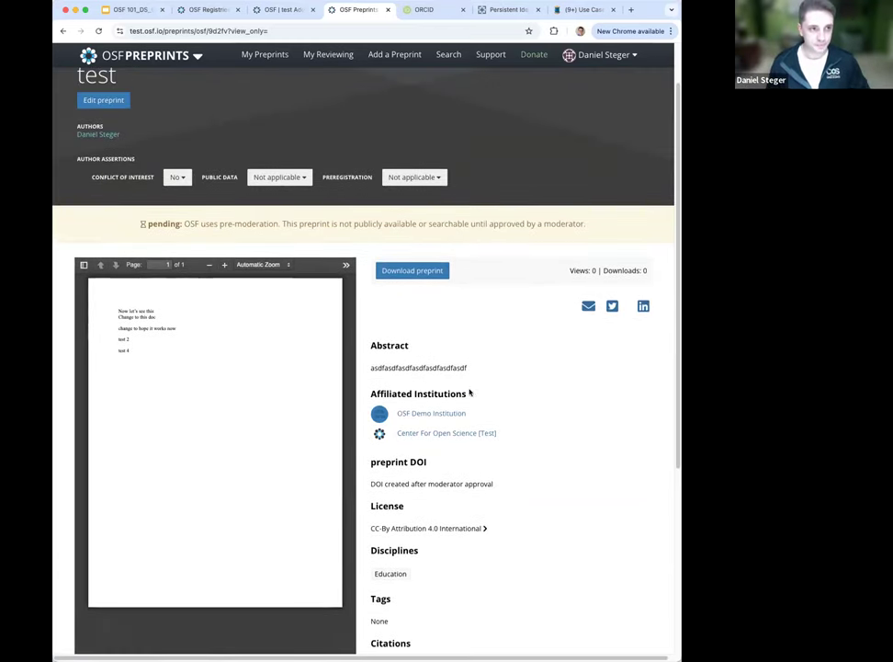
scroll(470, 392, up, 1)
click(122, 9)
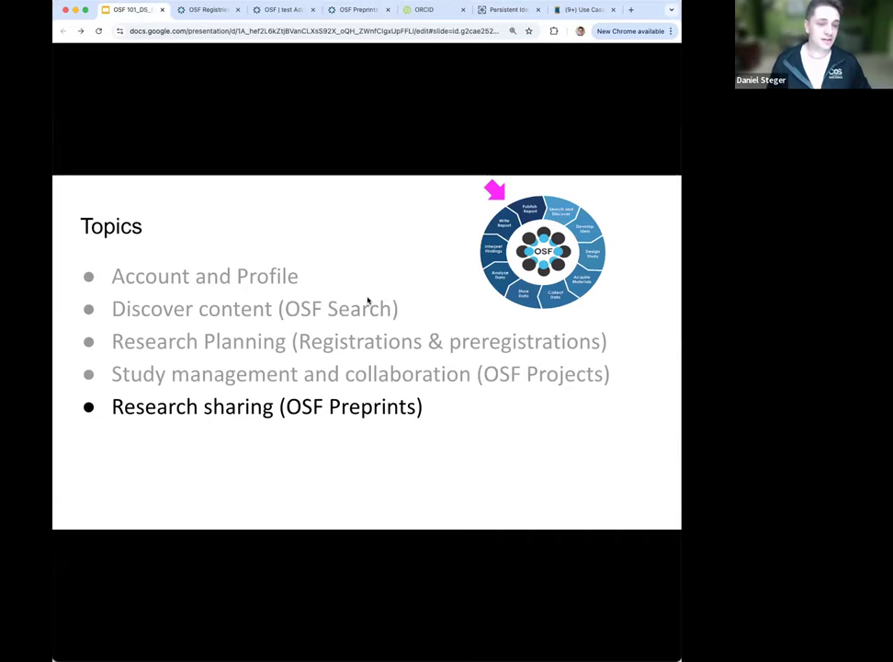
key(Right)
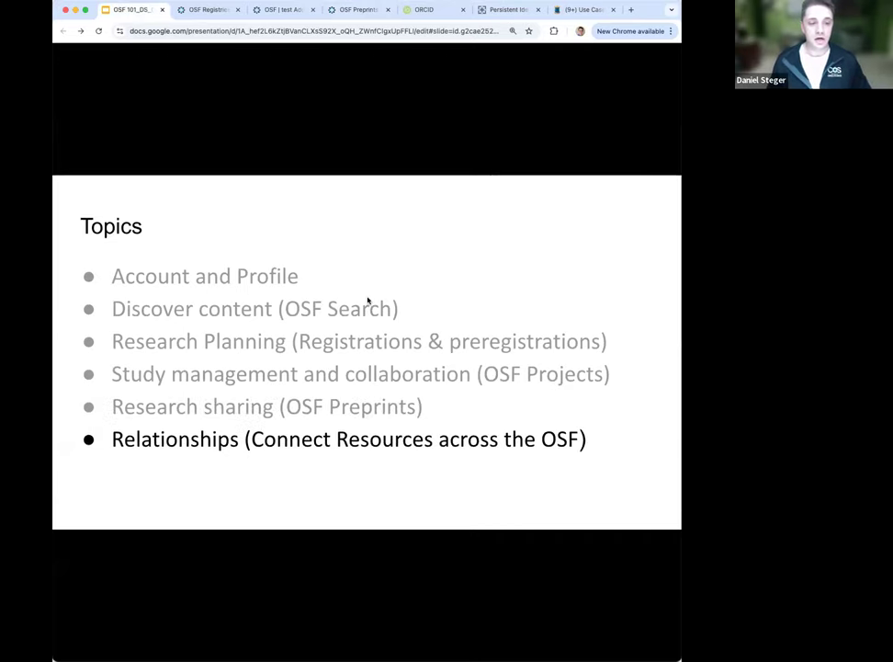
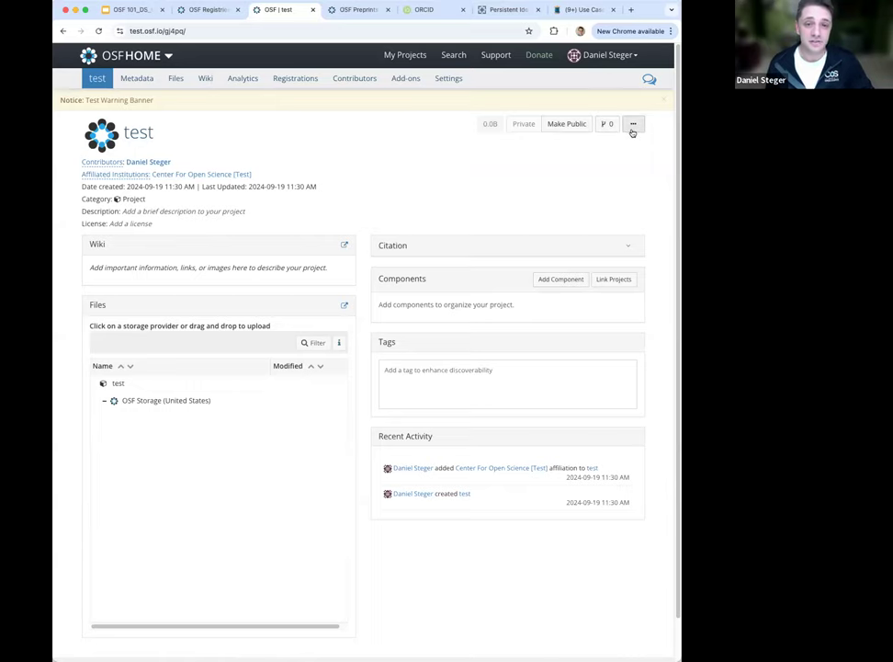
- Make the test project public, then create and select its DOI 10.70102/FK2OSF.IO/GJ4PQ
click(559, 124)
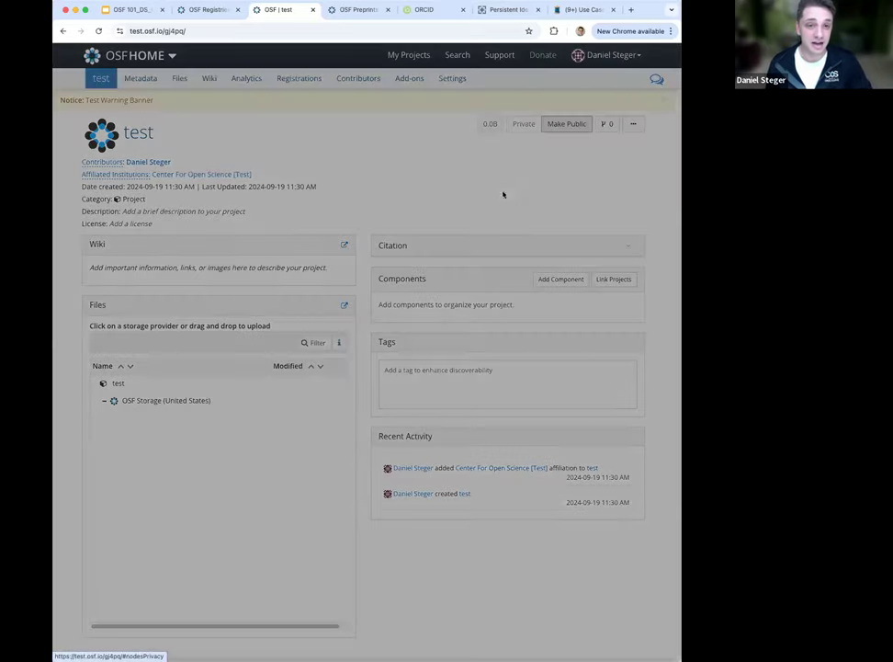
click(484, 180)
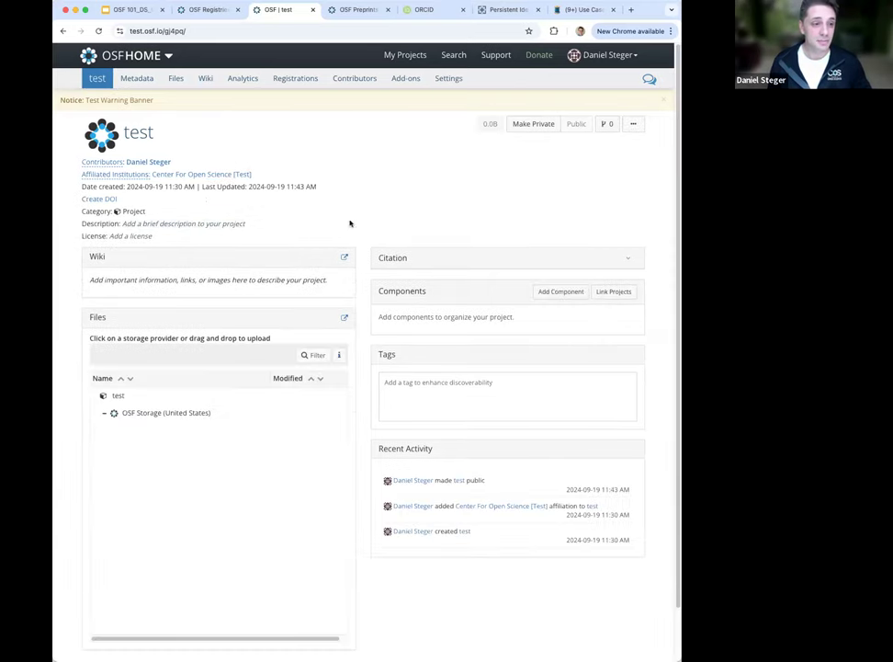
click(104, 201)
click(489, 140)
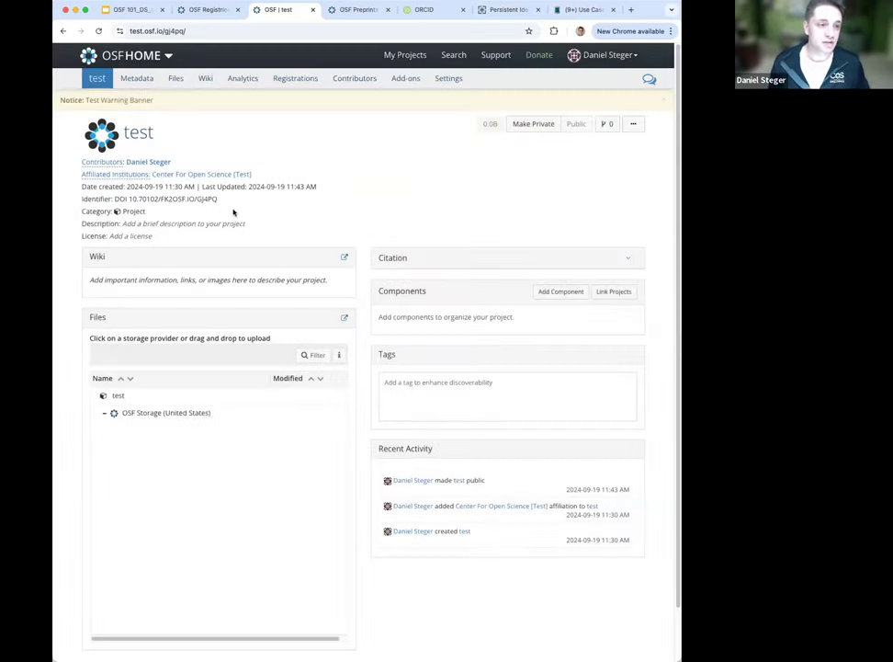
drag(218, 199, 128, 201)
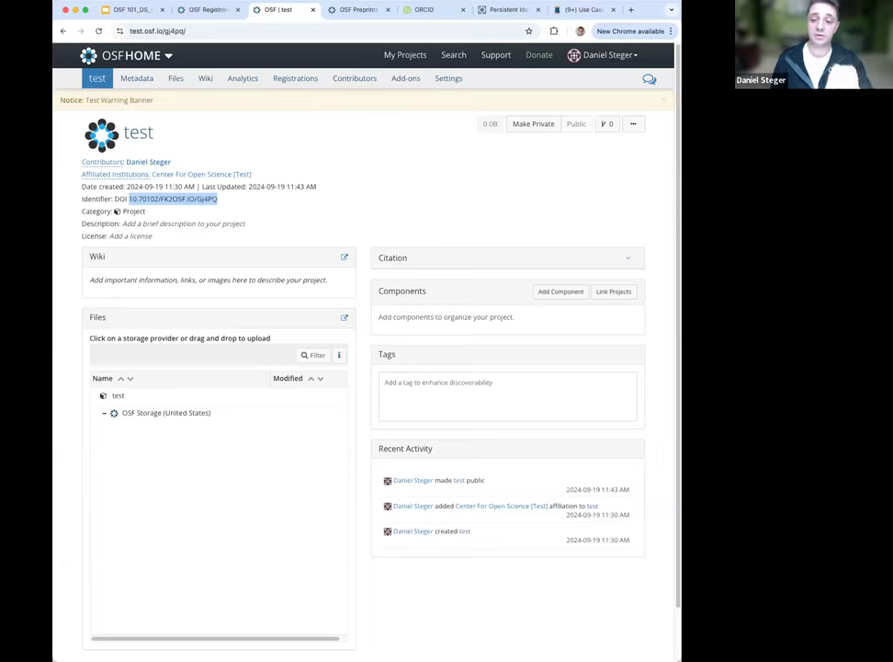
- From the test project's Registrations, create a new OSF Preregistration draft
click(292, 82)
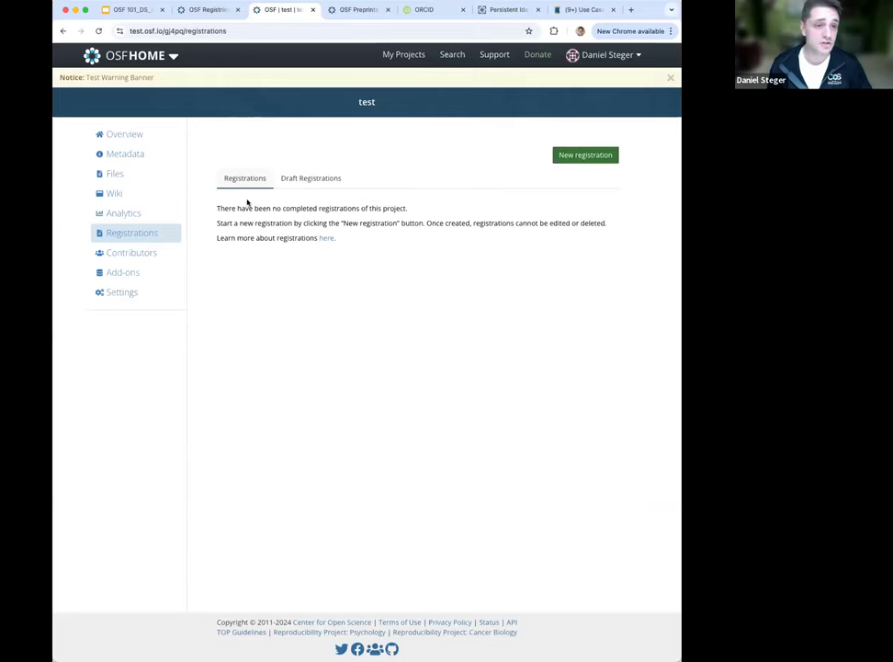
click(582, 158)
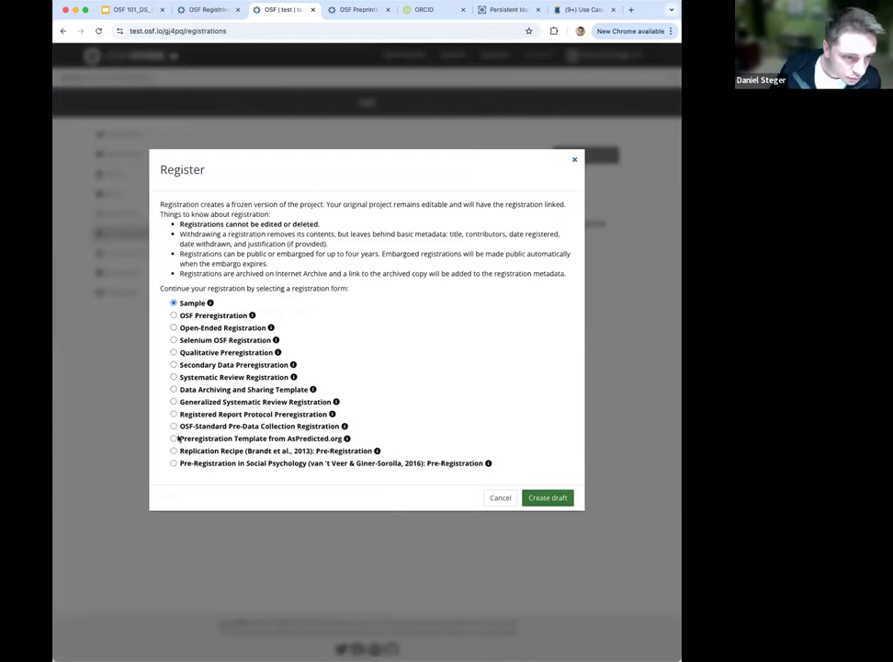
click(173, 315)
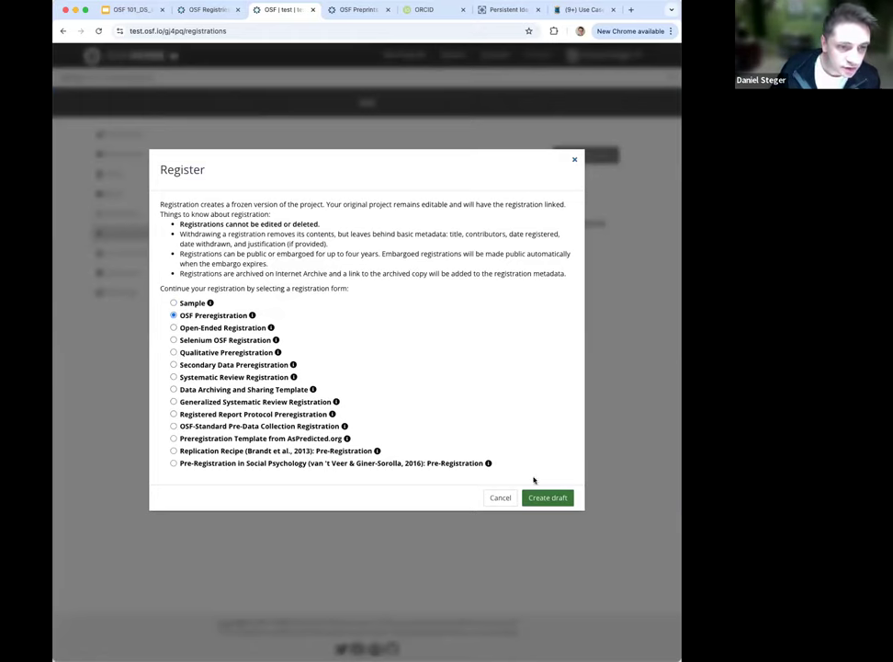
click(548, 501)
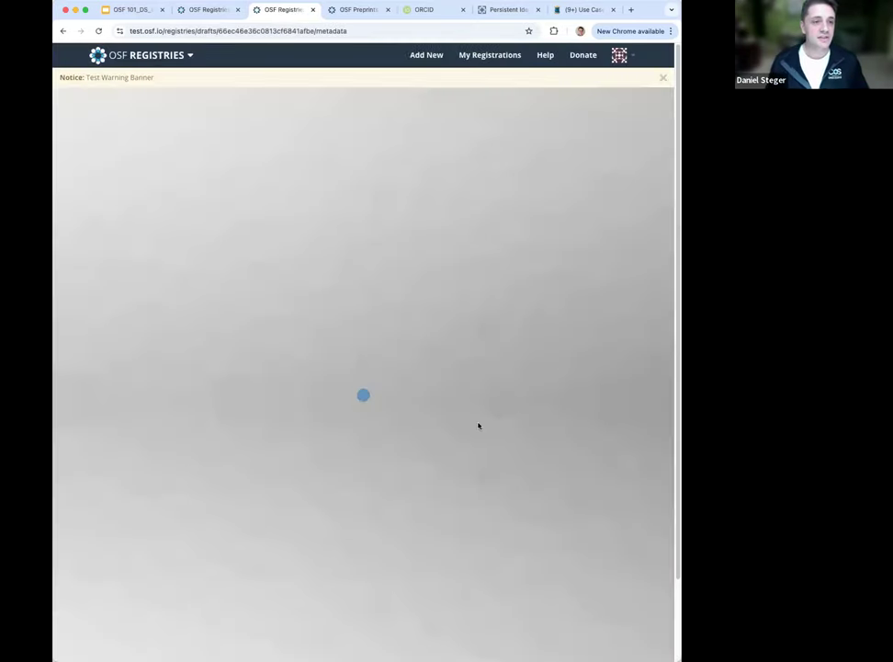
- Look over the draft's Metadata page, select its Title, and go back to Google Slides
scroll(329, 377, down, 5)
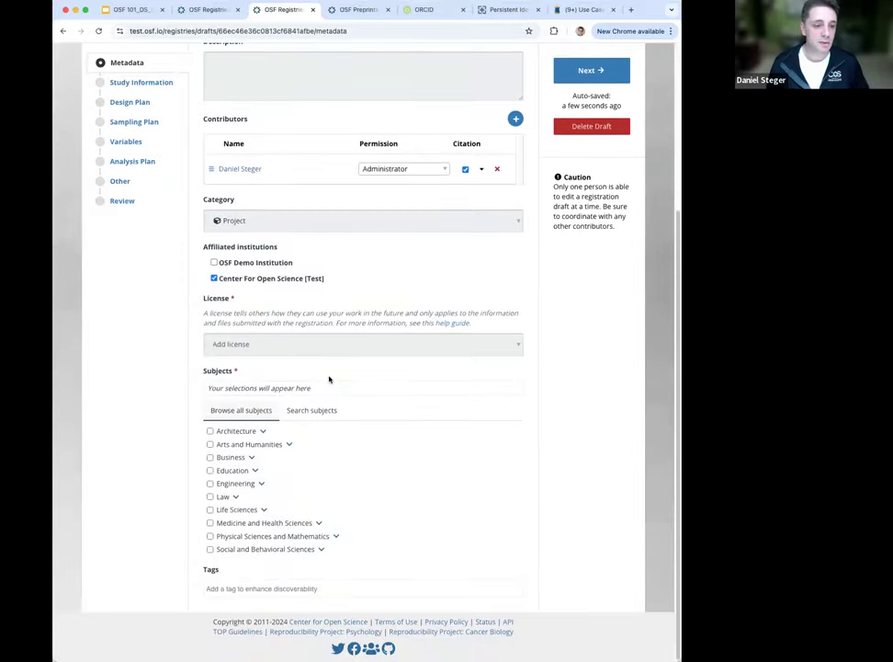
scroll(329, 377, up, 5)
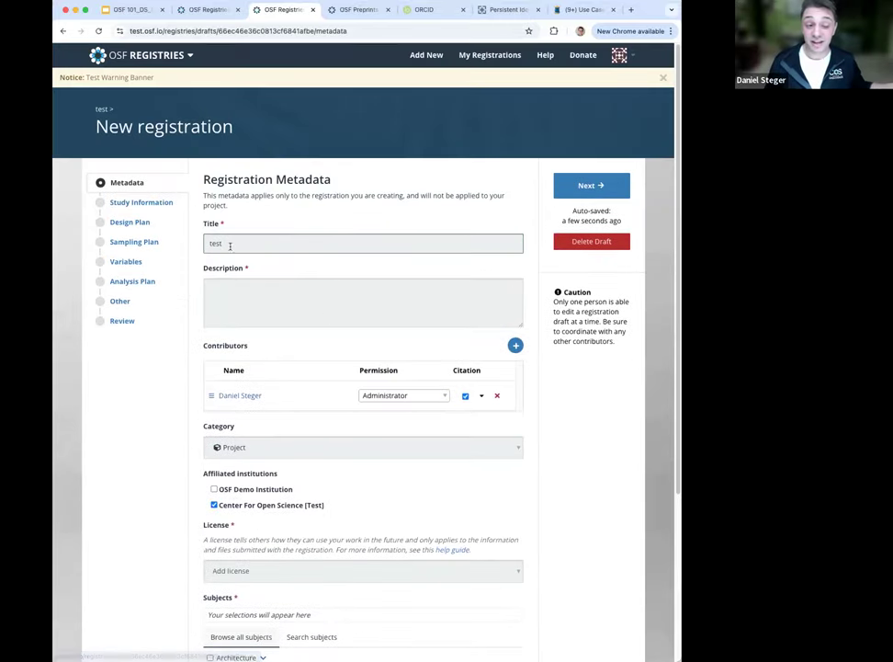
drag(237, 245, 205, 241)
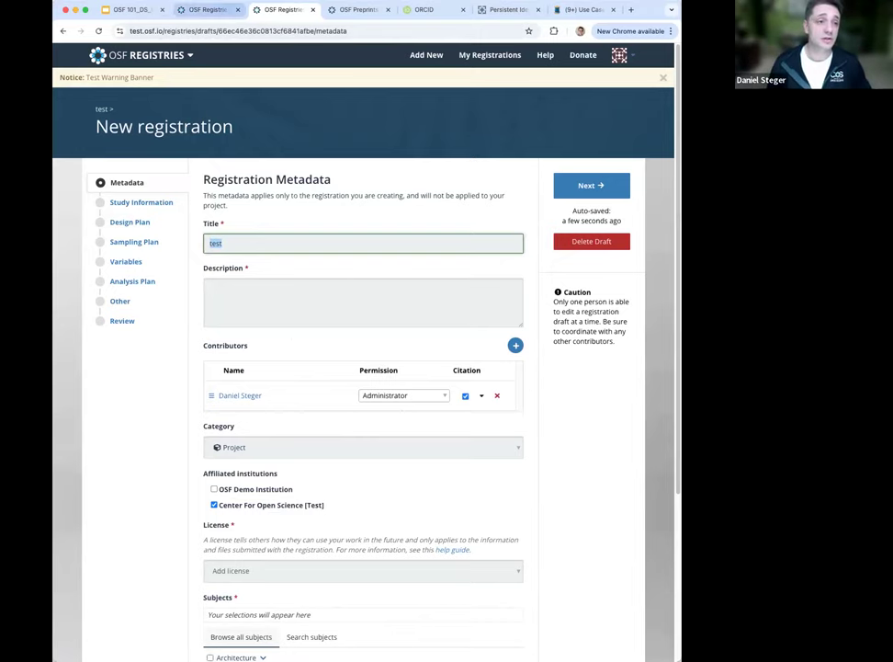
click(144, 10)
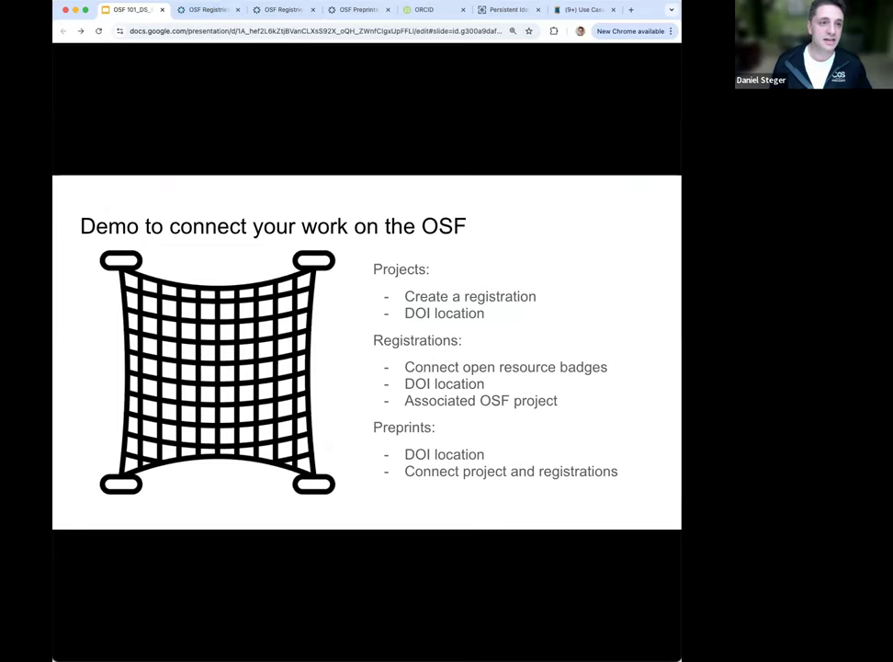
- Browse the registration and preprint tabs, then reopen the test project overview and select its DOI
click(213, 10)
click(271, 9)
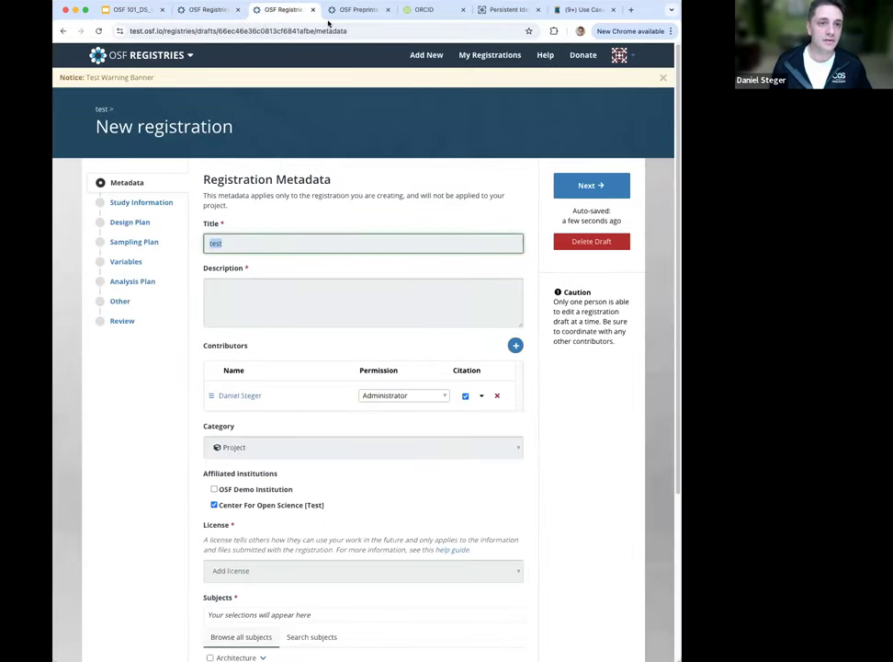
click(204, 11)
click(63, 30)
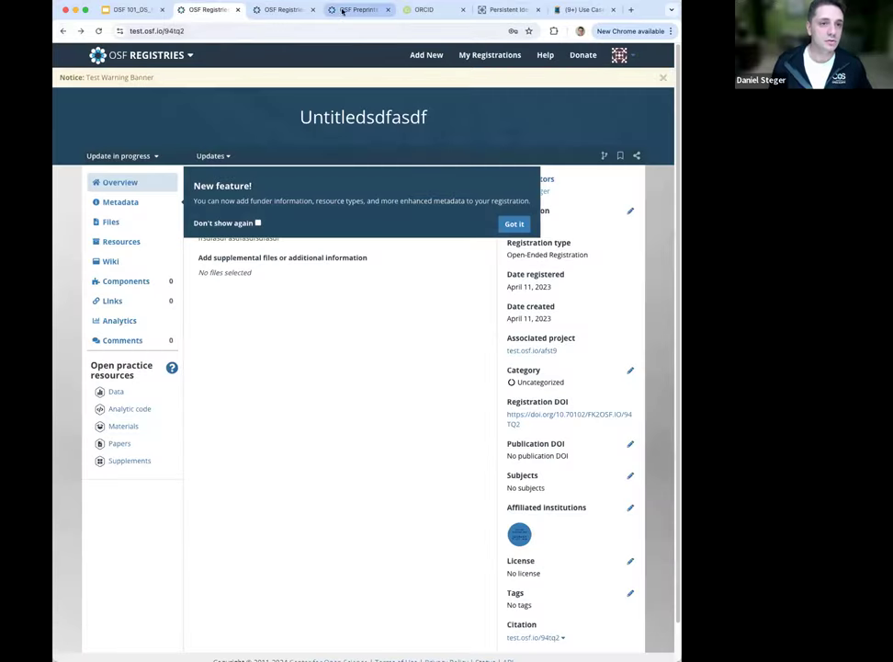
click(354, 9)
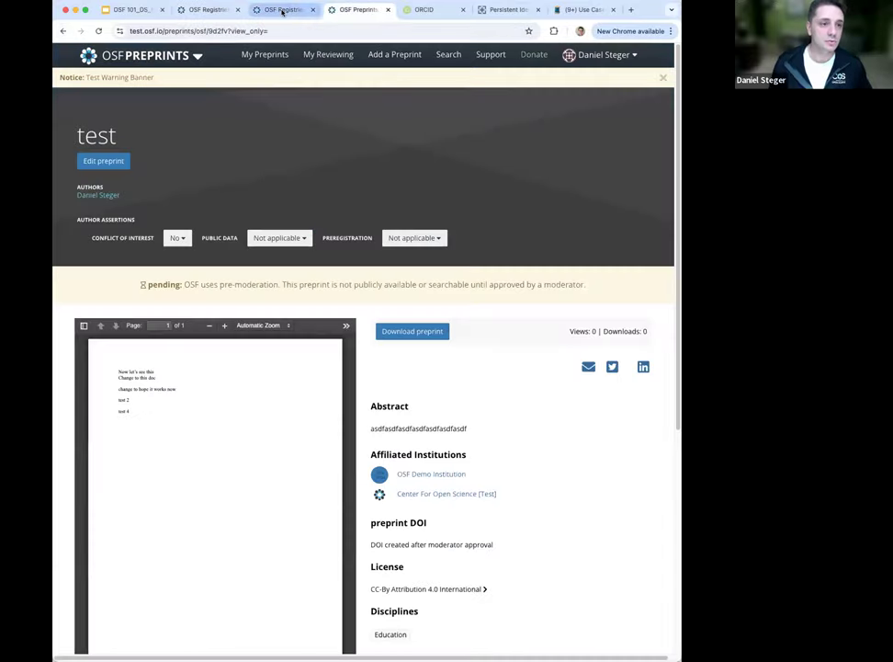
click(271, 10)
click(64, 30)
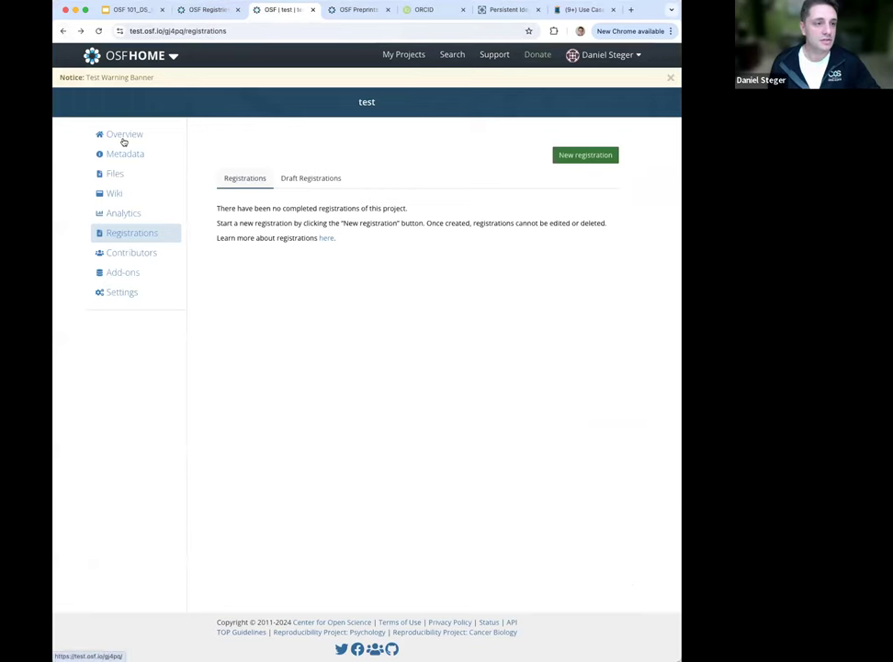
click(124, 138)
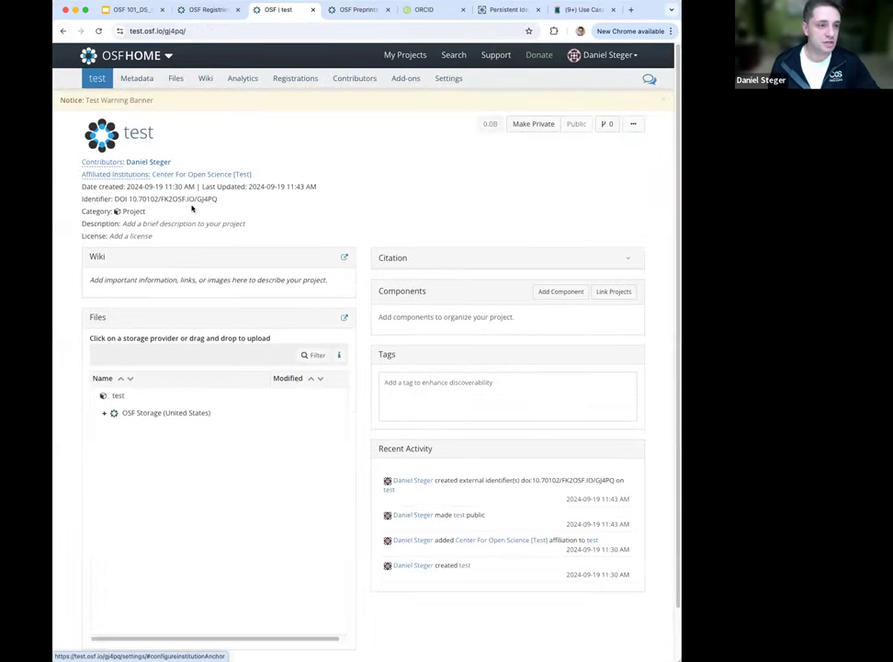
drag(224, 199, 127, 198)
key(super+c)
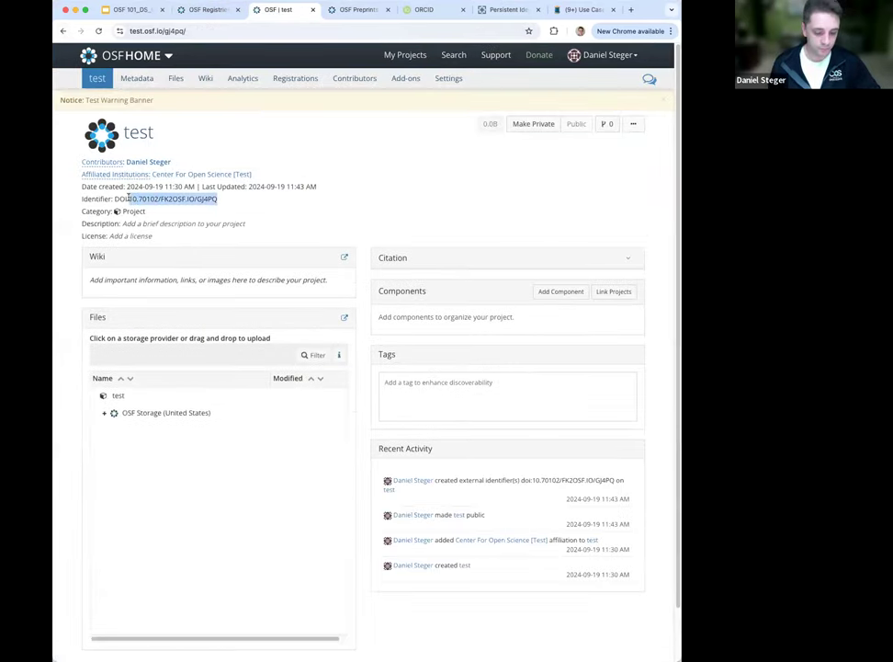
- Bring up the Untitledsdfasdf registration overview, dismissing the new-feature announcement
click(217, 9)
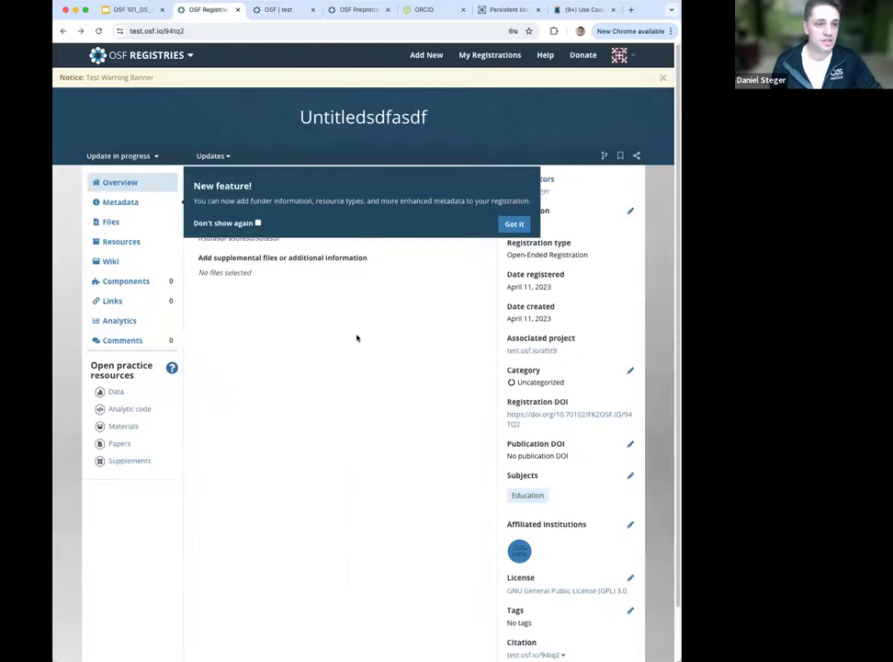
click(515, 224)
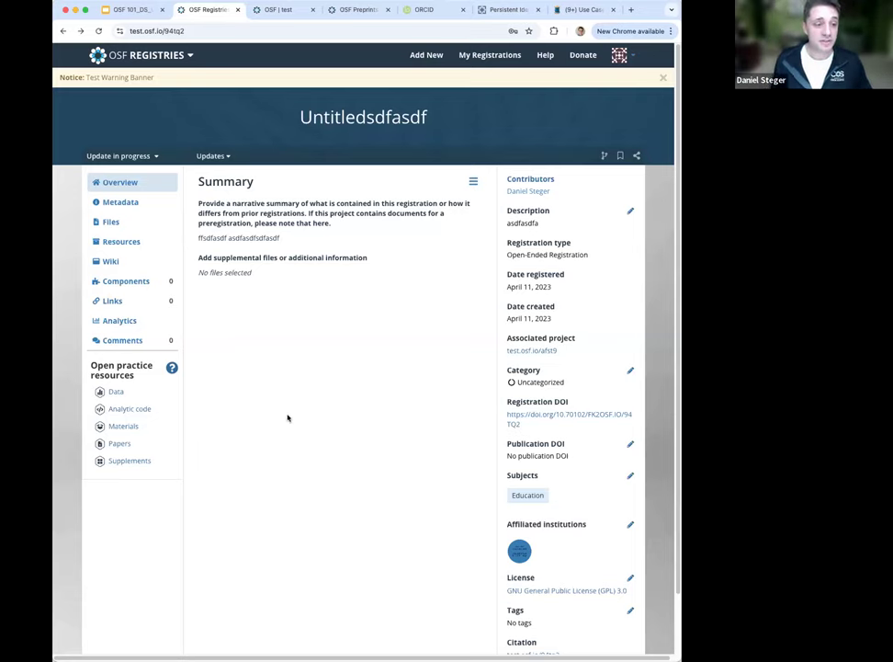
click(268, 11)
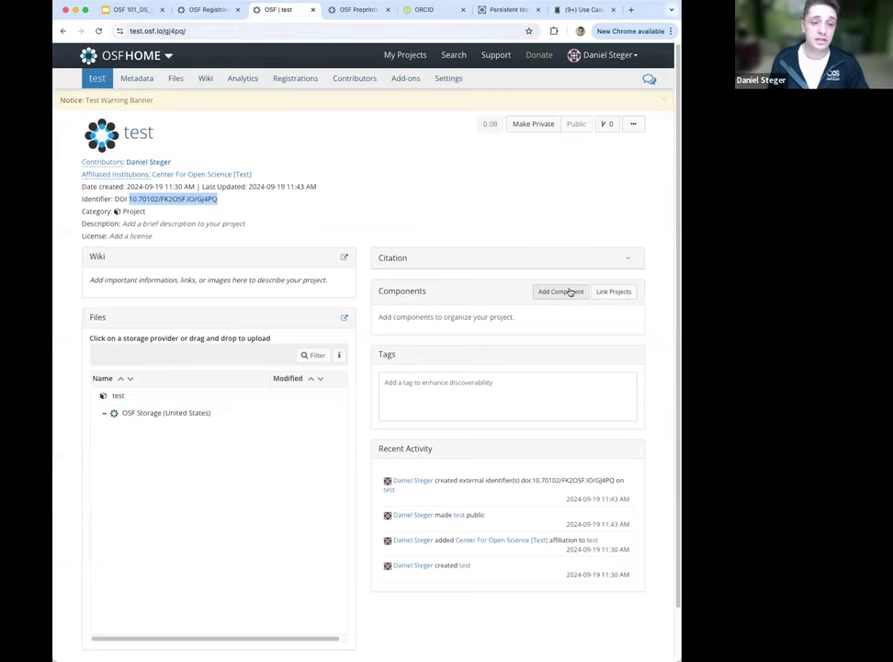
click(227, 12)
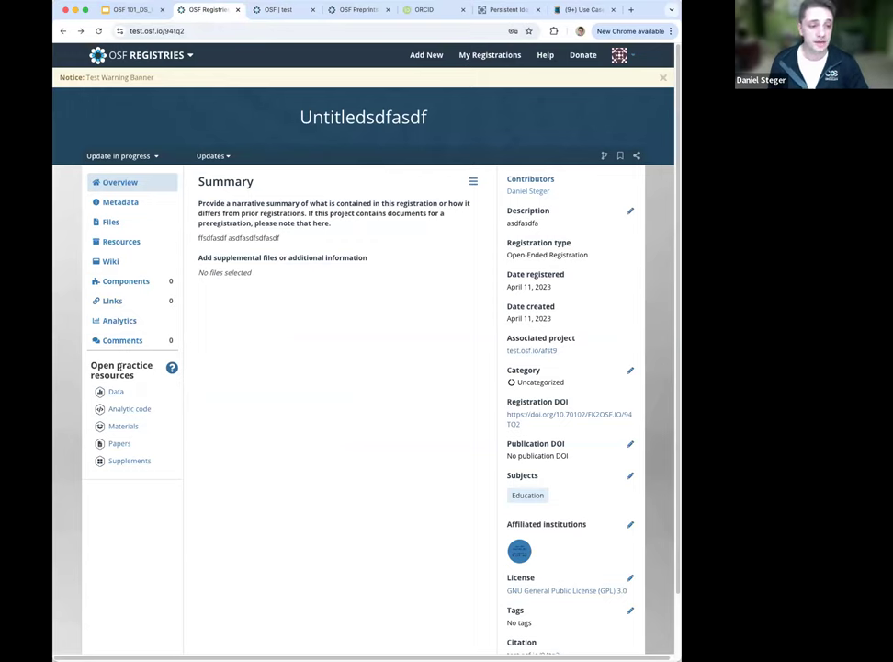
- Add DOI 10.70102/FK2OSF.IO/GJ4PQ to Untitledsdfasdf as a Data resource, then show the preprint
click(122, 244)
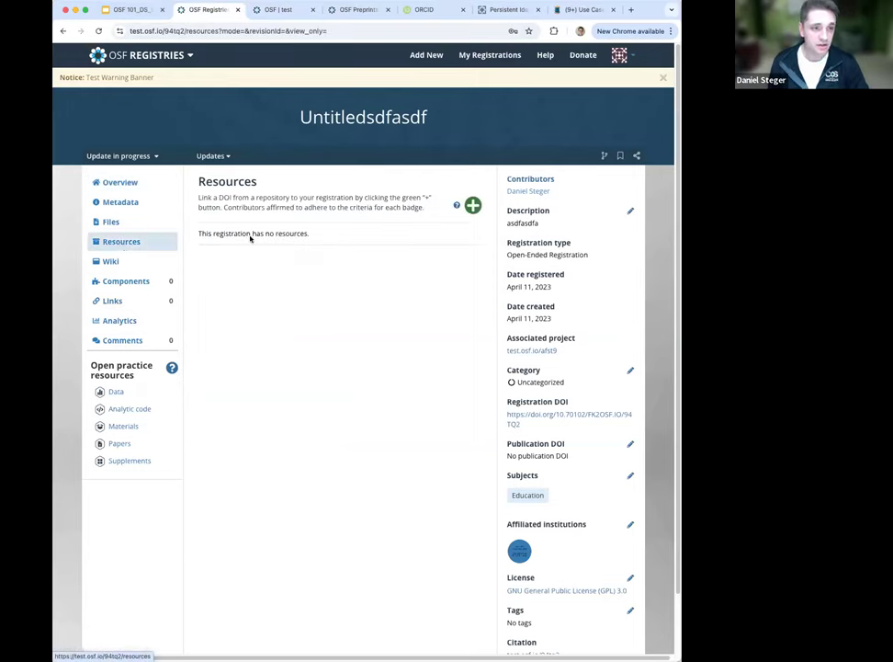
click(472, 208)
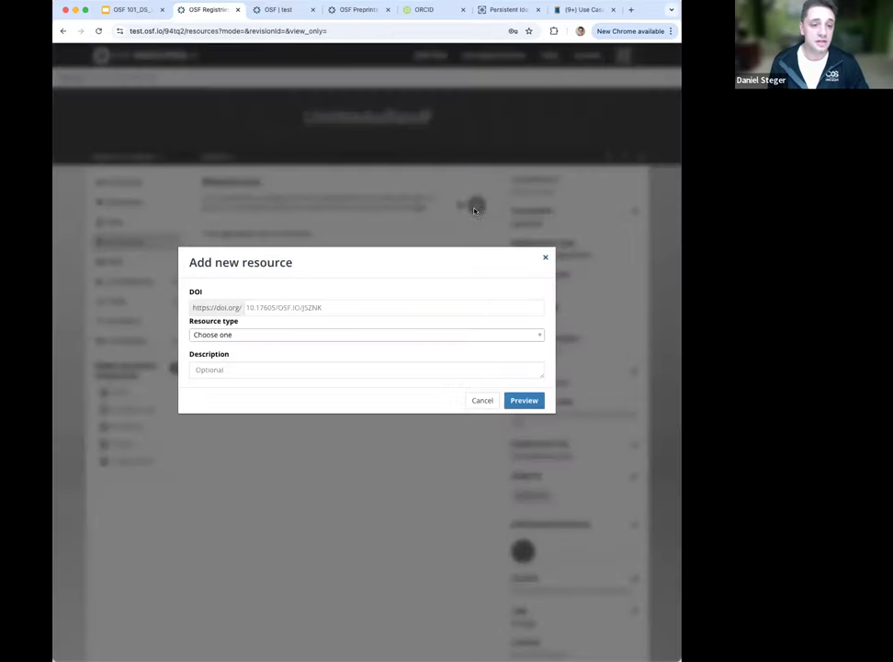
click(271, 336)
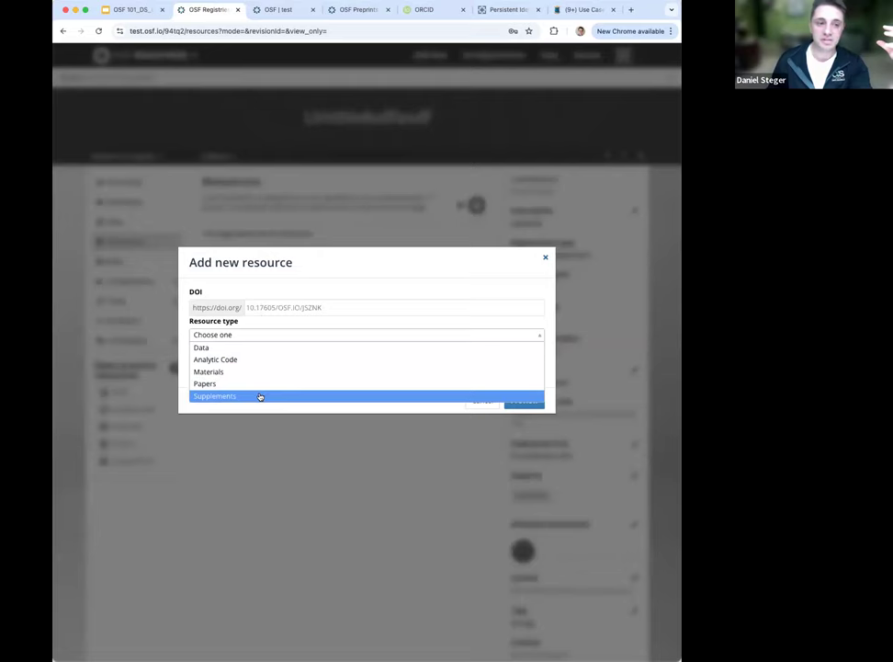
click(229, 351)
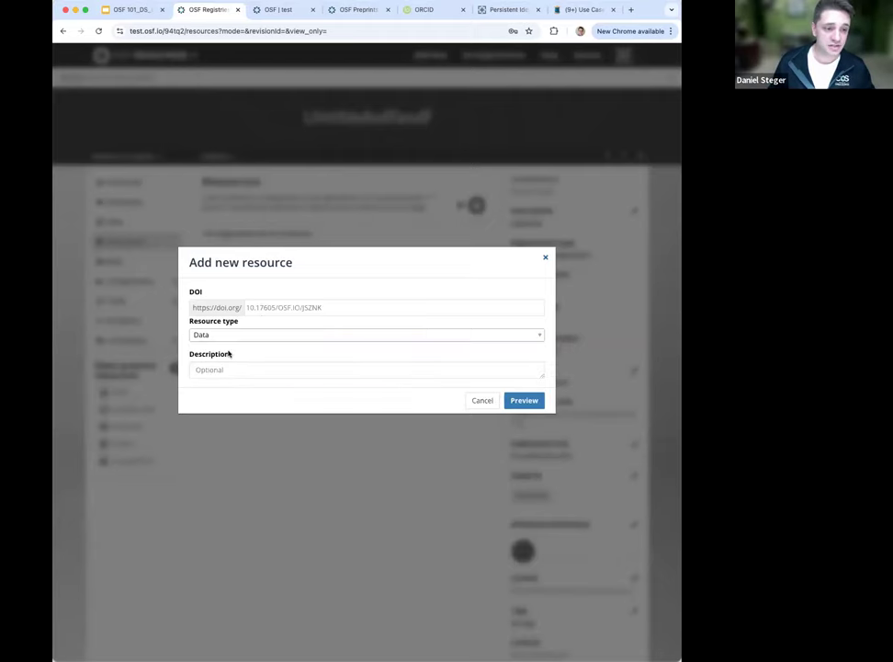
click(279, 308)
key(super+v)
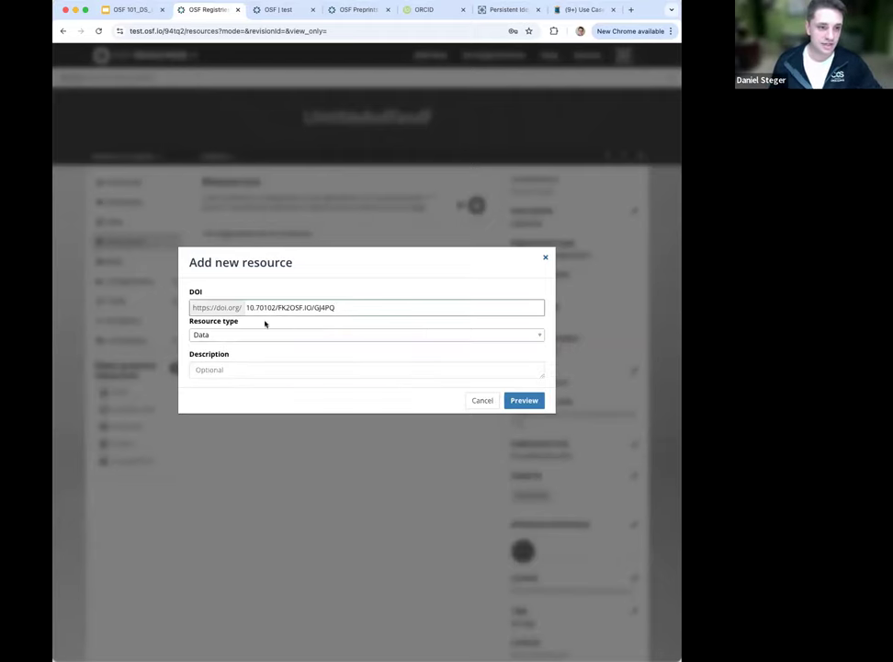
click(523, 401)
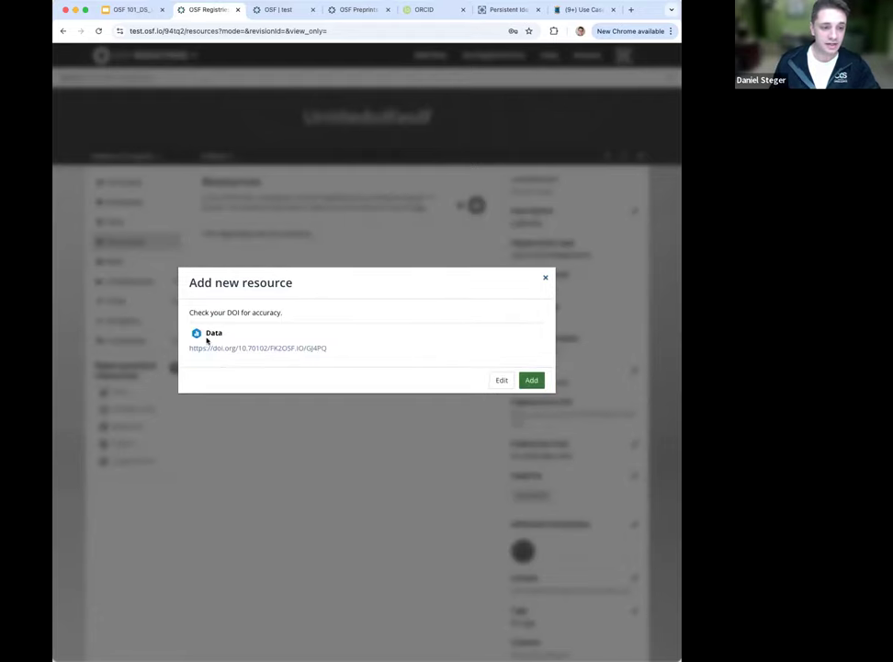
click(531, 379)
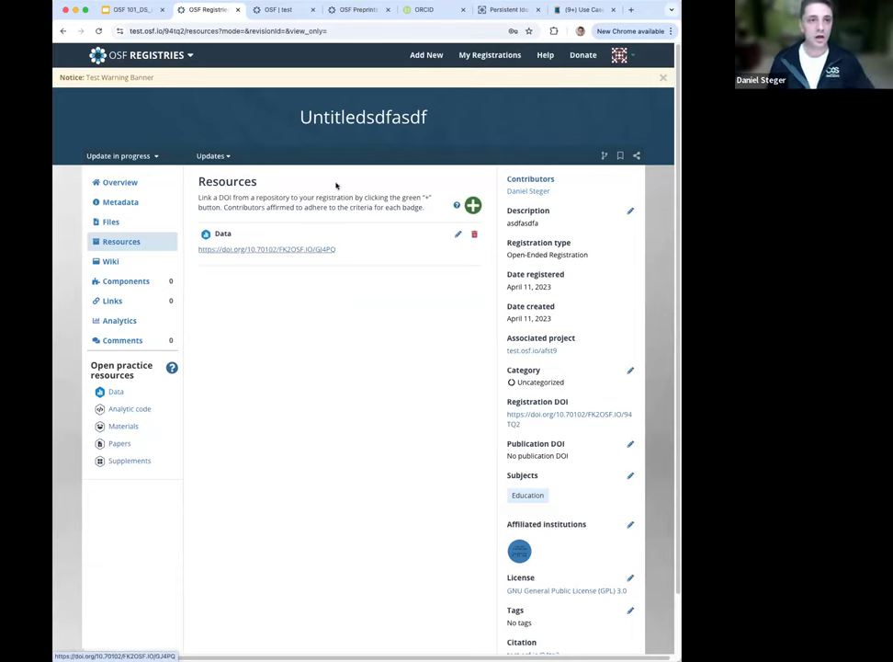
click(346, 10)
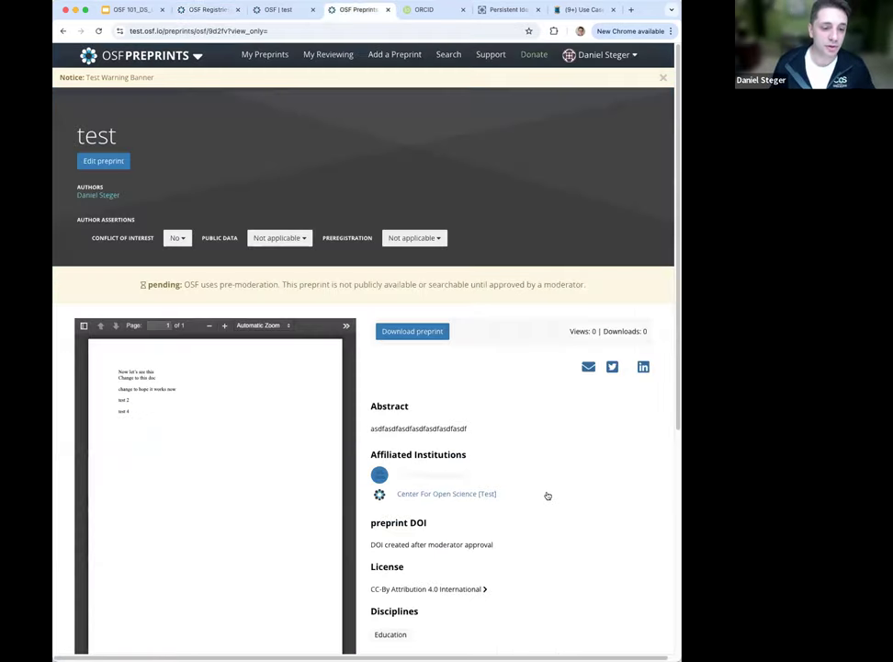
- Scroll the preprint page and highlight its pending DOI note
scroll(546, 499, down, 5)
scroll(546, 487, down, 3)
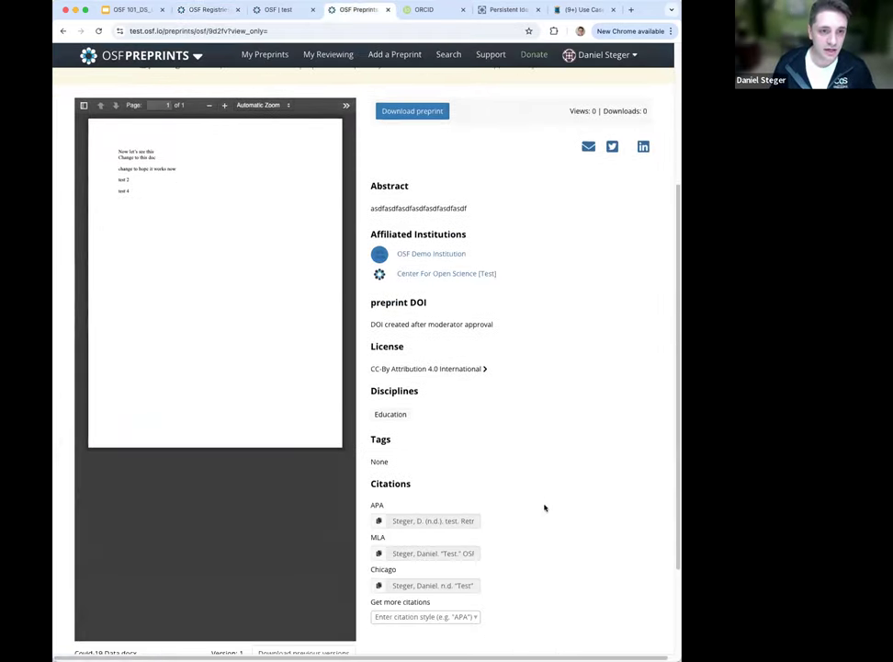
scroll(539, 358, up, 4)
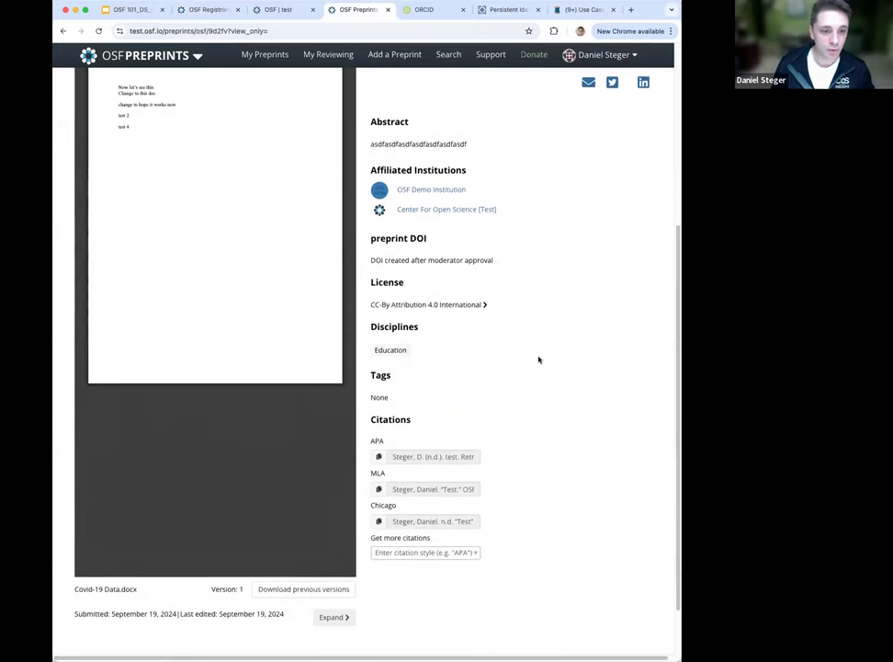
drag(496, 347, 368, 347)
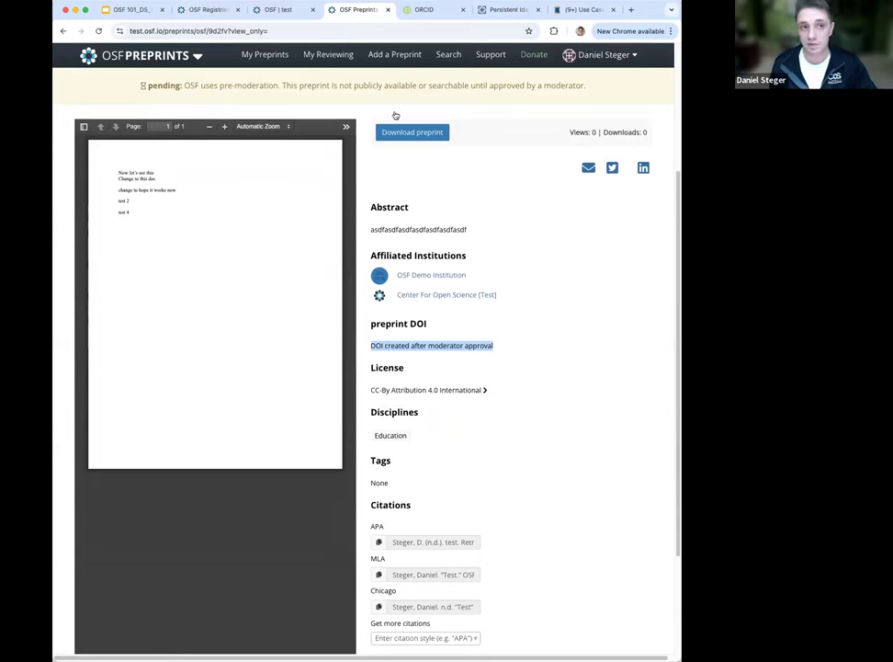
- Back on the registration's Resources, start a Papers resource, then close the form without adding
click(277, 12)
click(211, 11)
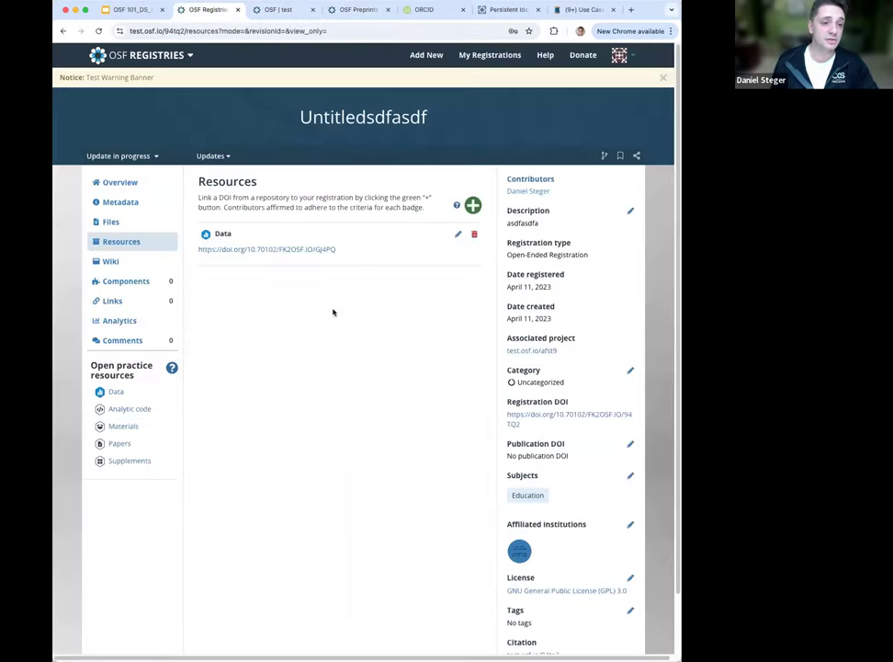
click(473, 205)
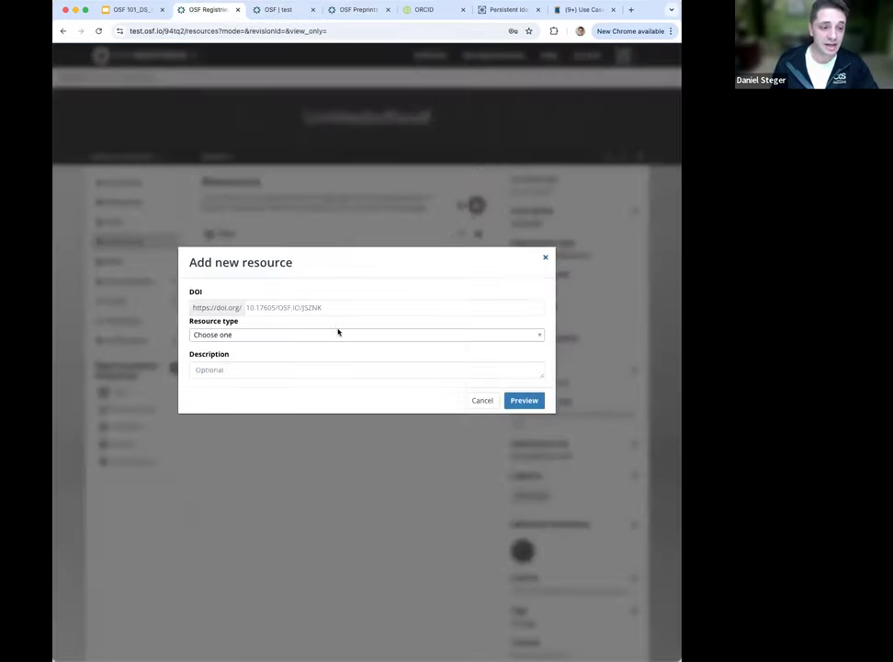
click(352, 336)
click(285, 382)
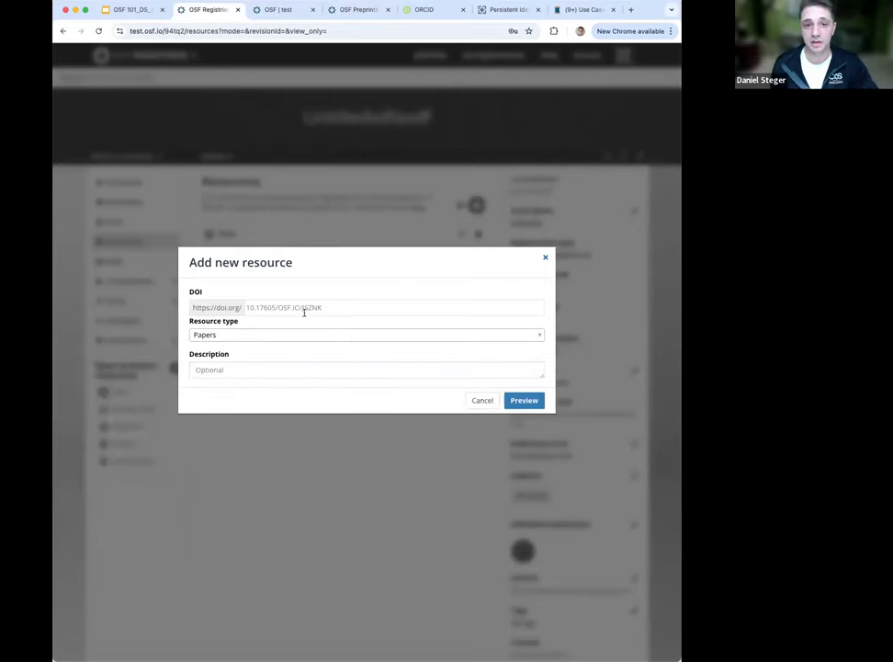
click(548, 260)
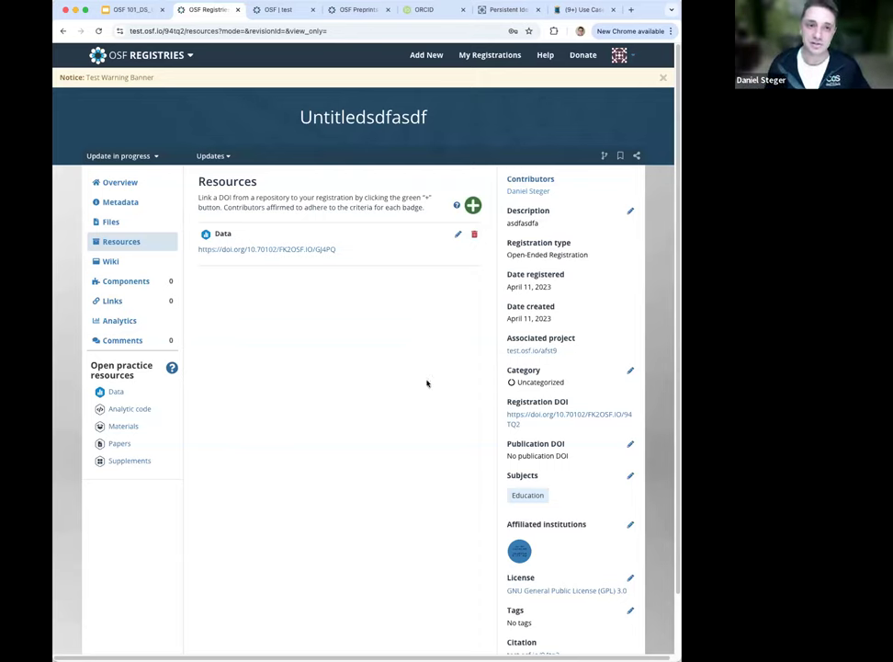
- Edit the preprint through title, file and metadata steps to Supplements, then return to Registries
click(356, 11)
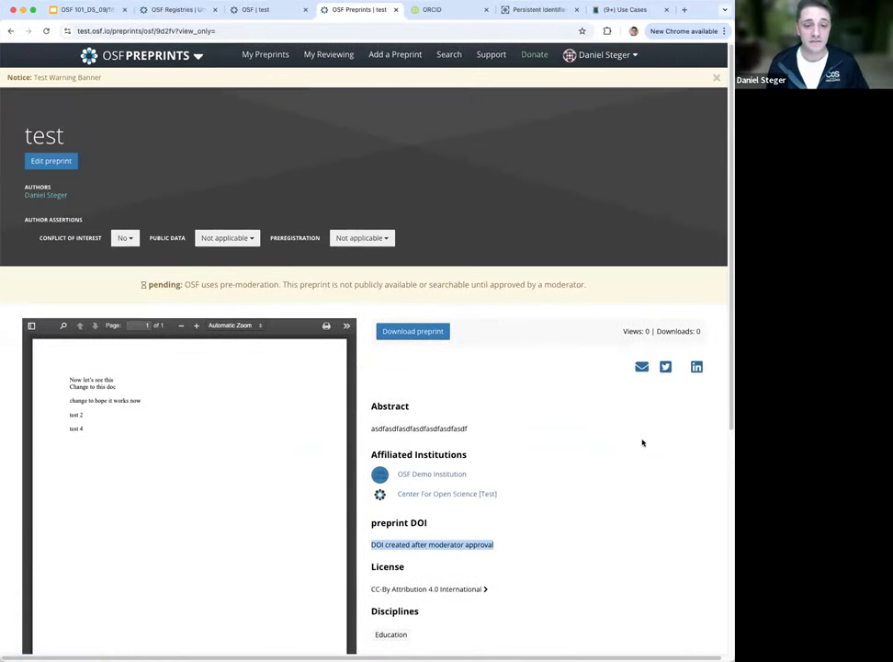
click(50, 161)
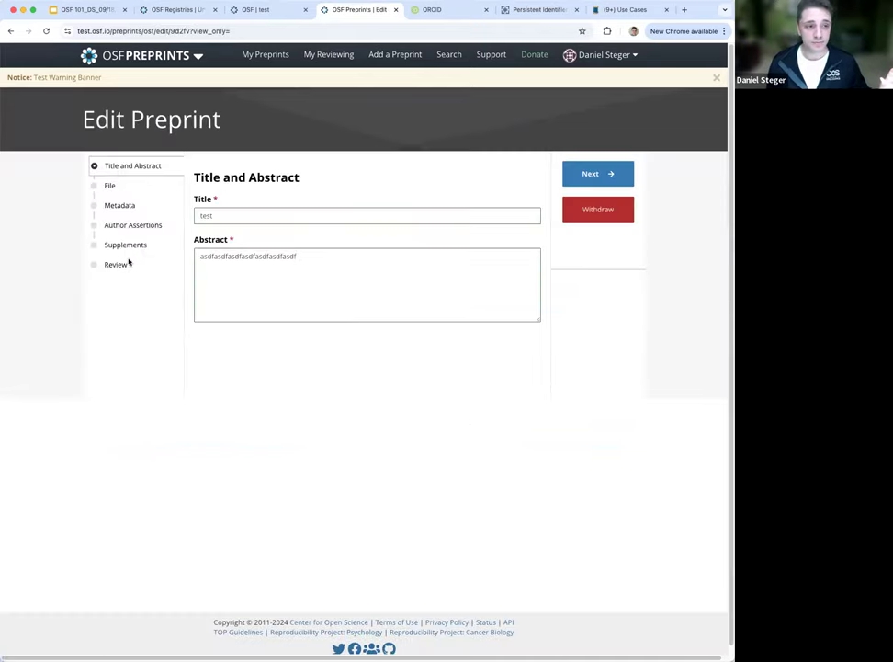
click(604, 175)
click(606, 176)
click(607, 176)
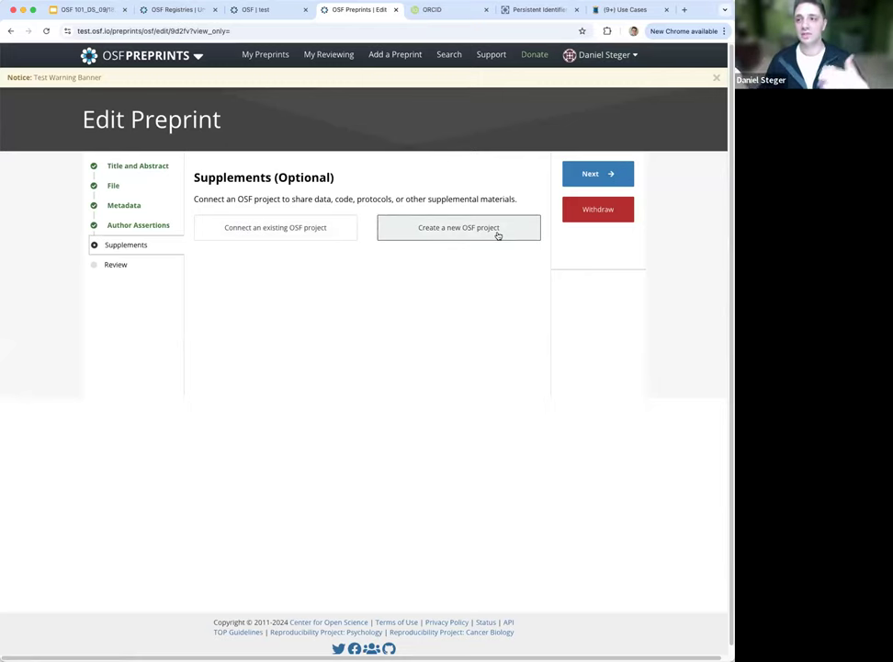
click(253, 11)
click(182, 10)
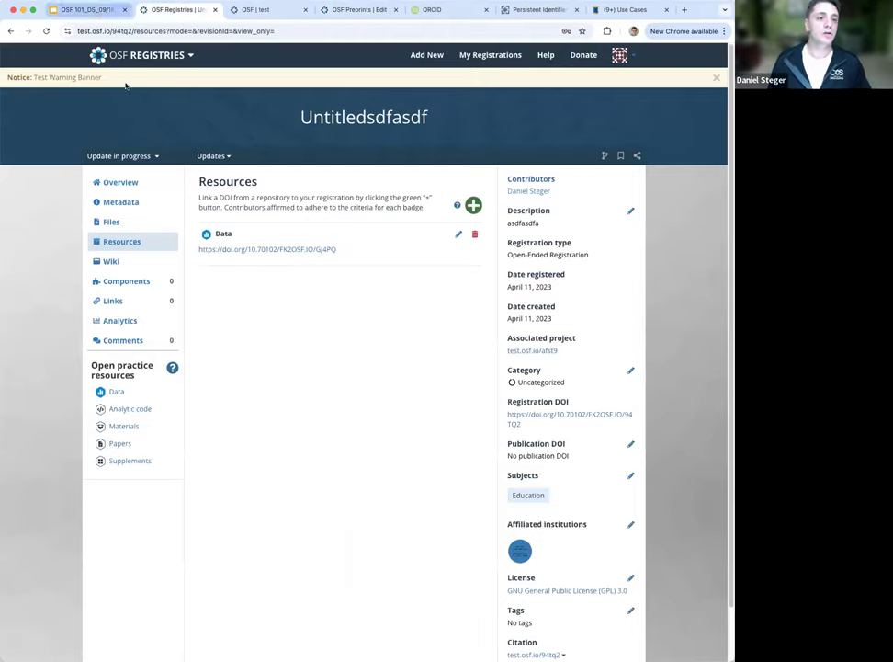
- Advance the Google Slides deck to the 'Connect Resources across the OSF' slide
click(88, 10)
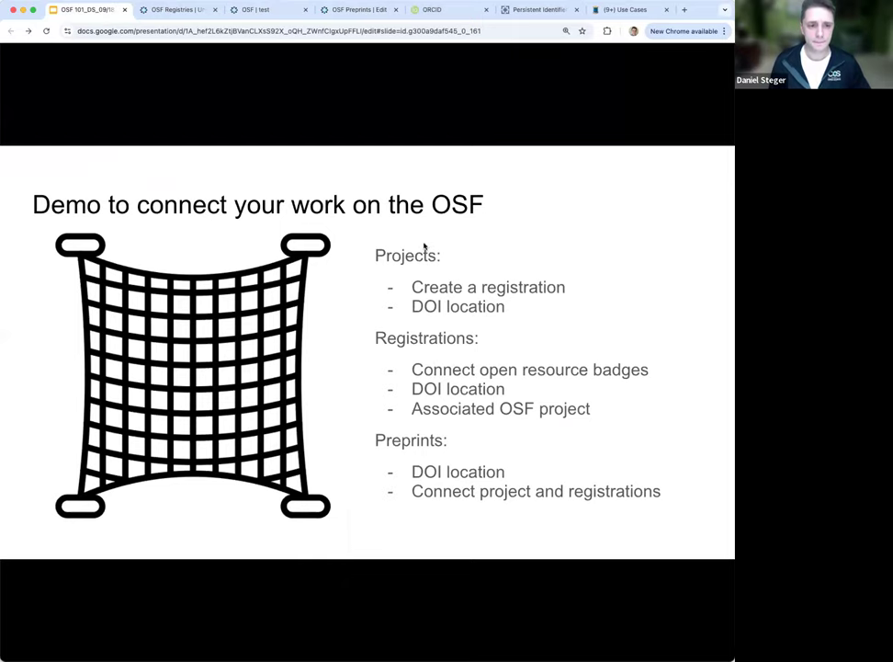
key(Right)
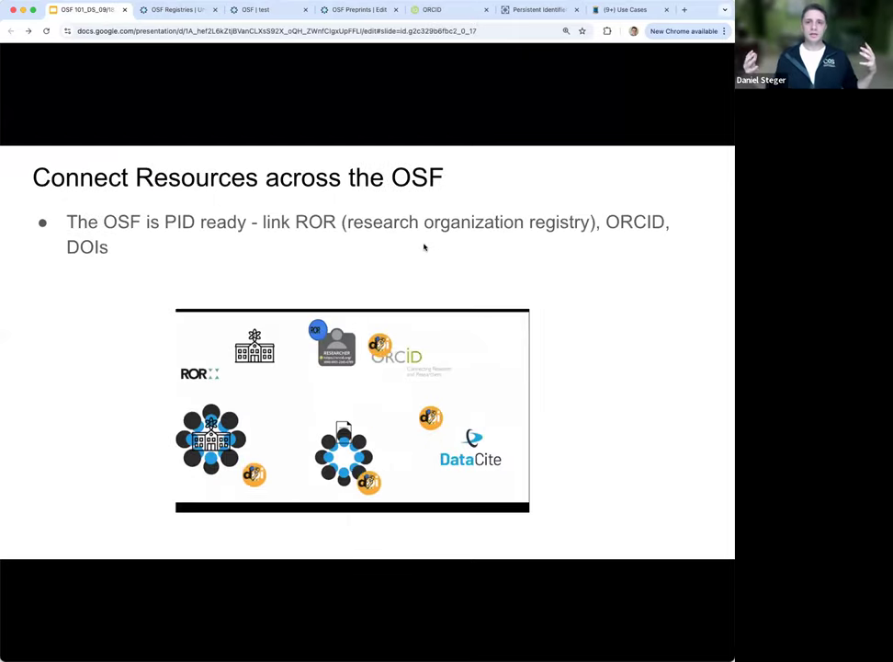
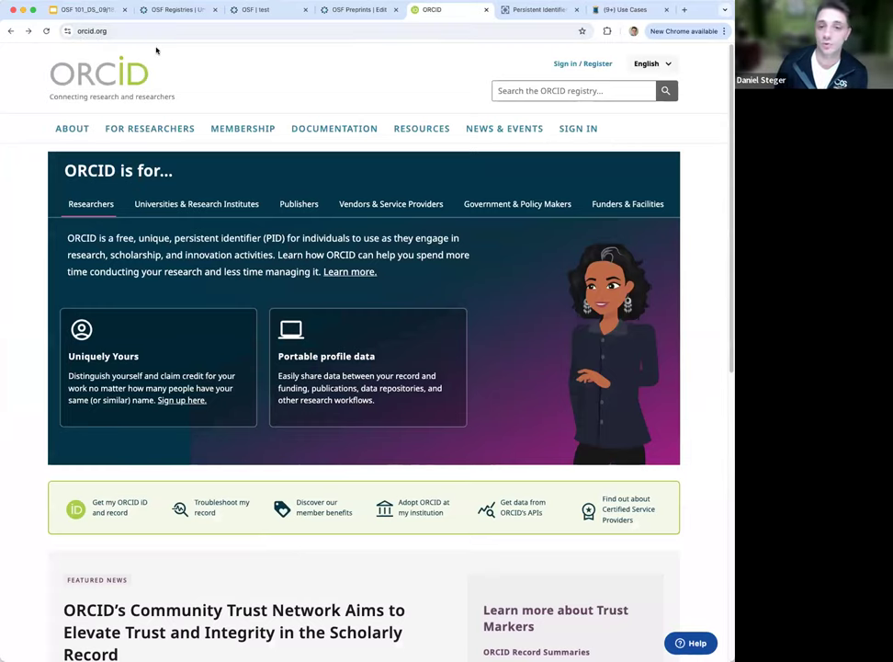
- Sign in to ORCID with the autofilled credentials to reach your own record page
click(567, 66)
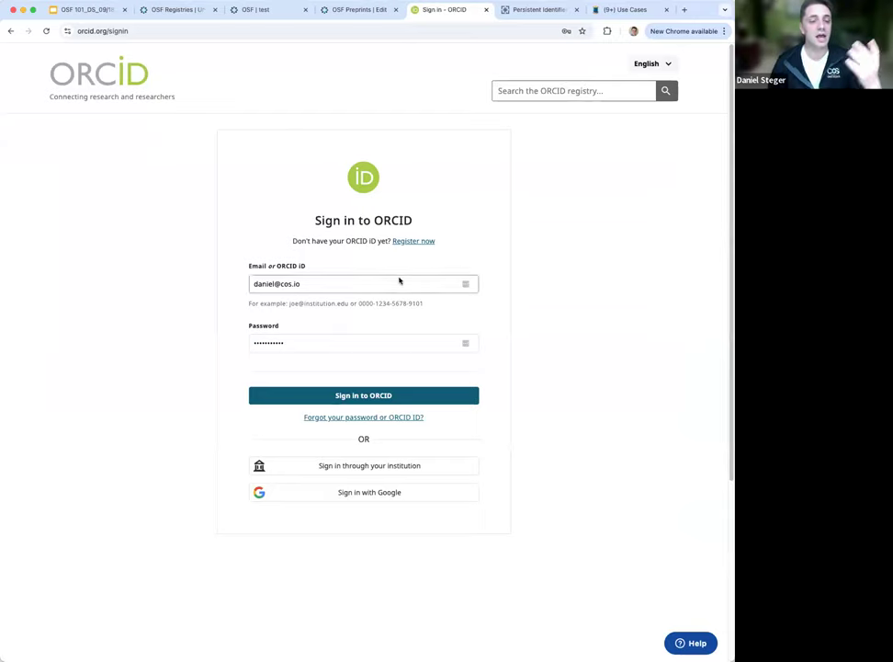
click(355, 396)
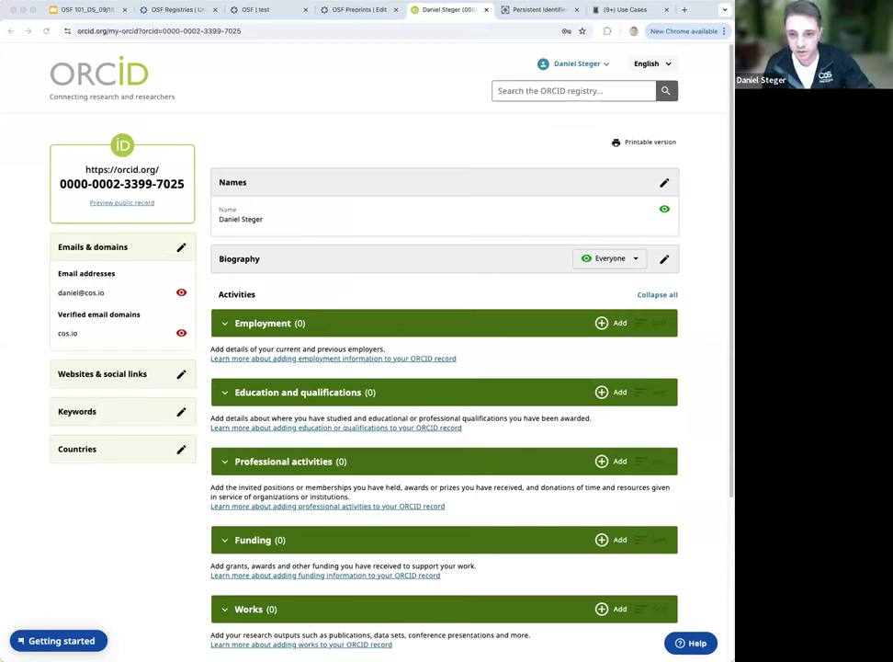
- Scroll down to the Works section and show the Add > Search & link wizard options
click(505, 153)
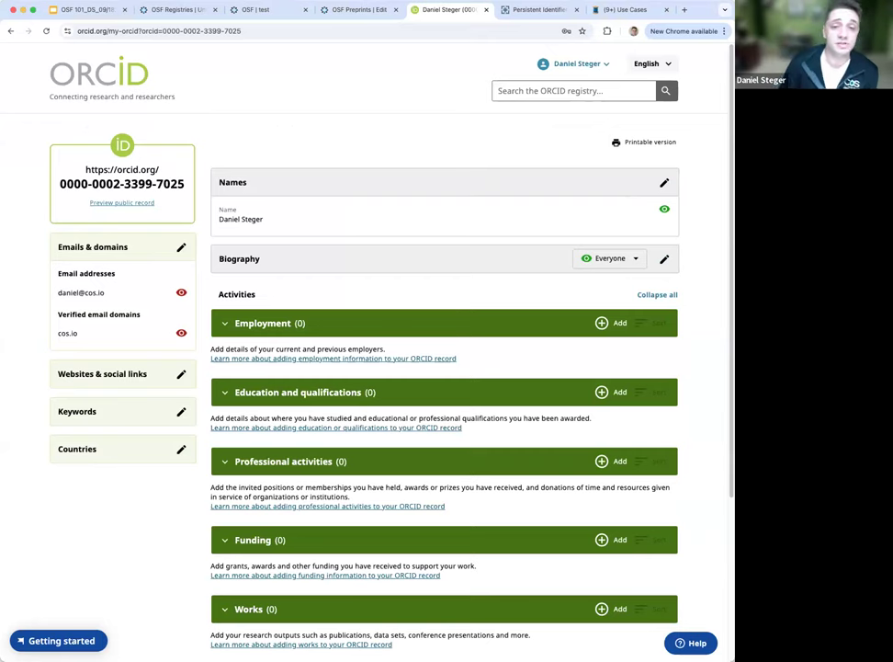
scroll(250, 476, down, 5)
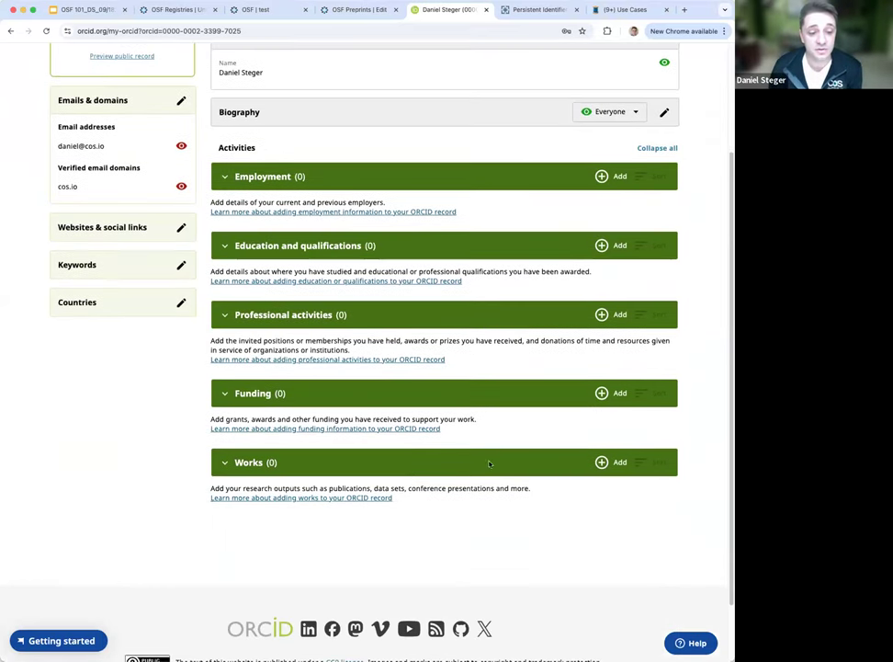
click(602, 462)
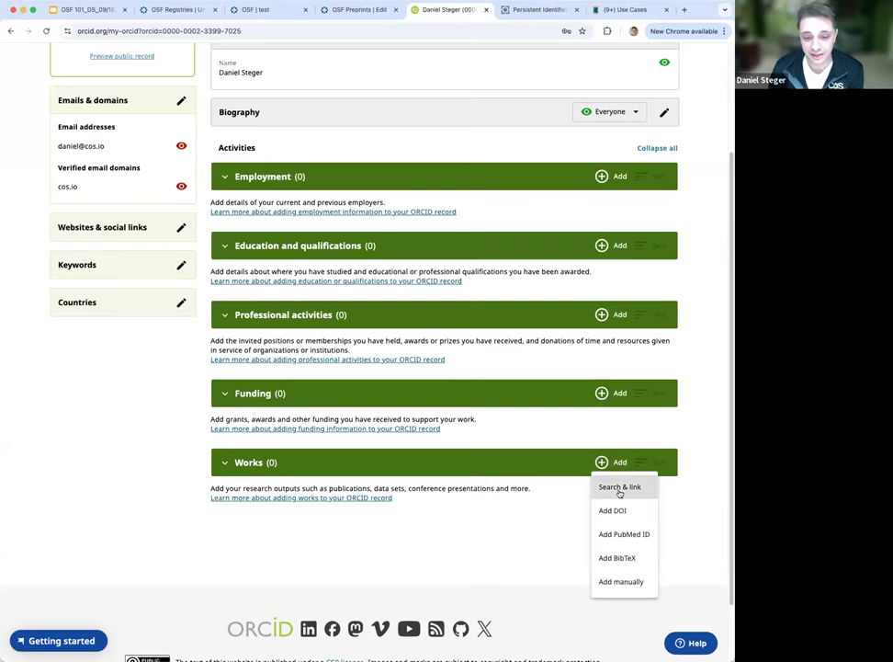
click(619, 487)
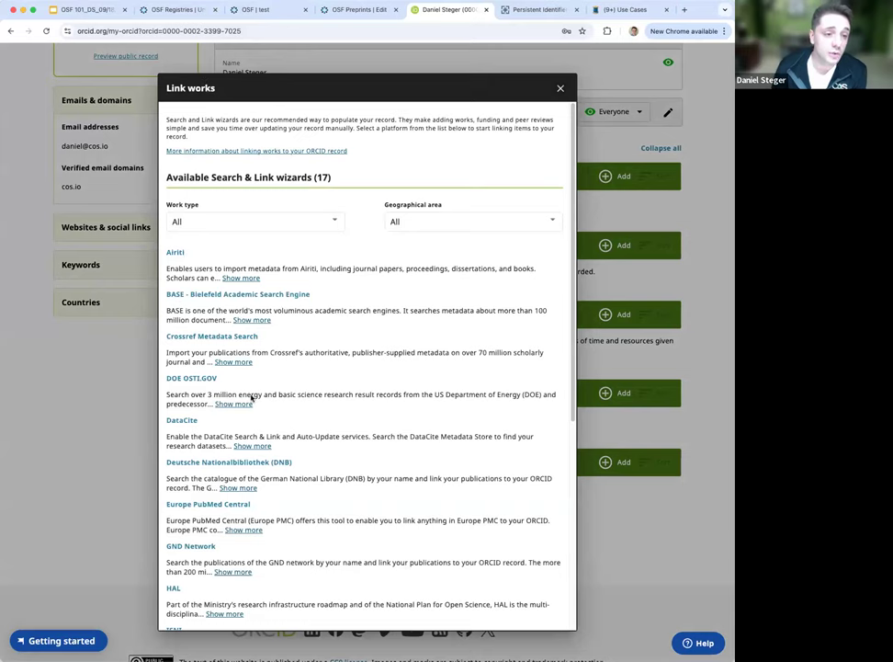
- Authorize DataCite to access the ORCID record and save DataCite settings with Auto-Update checked
click(179, 421)
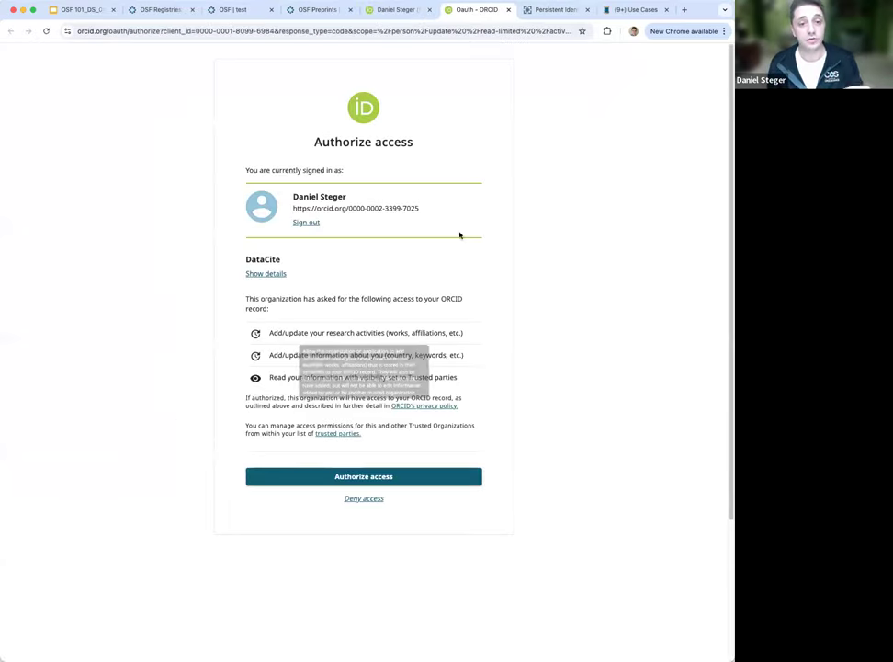
click(376, 478)
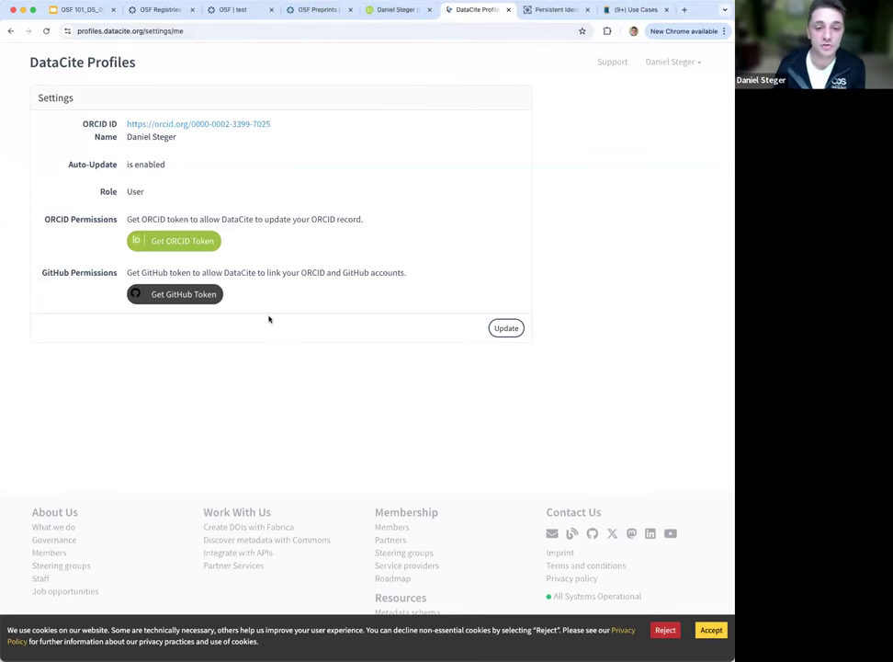
click(508, 330)
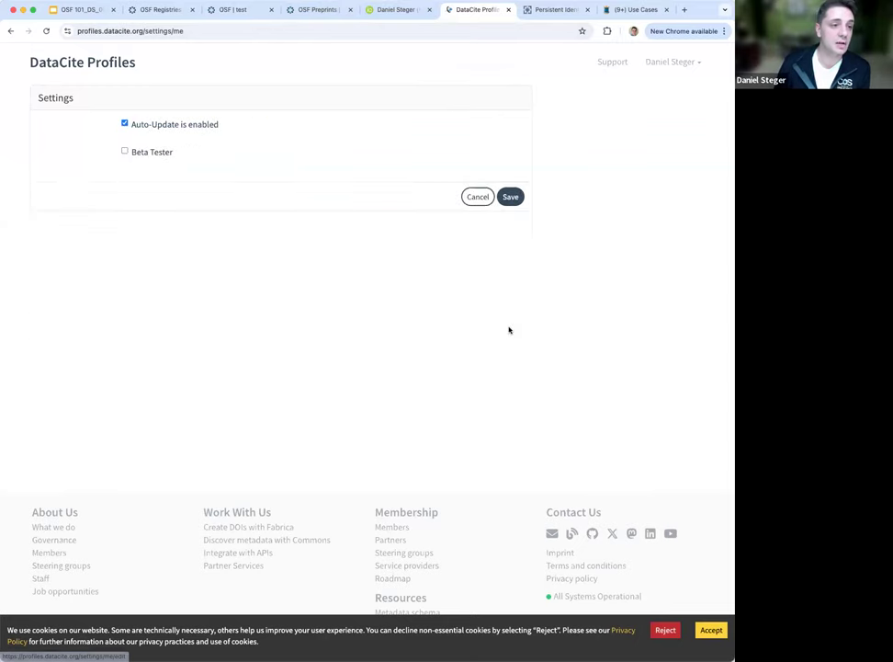
click(512, 197)
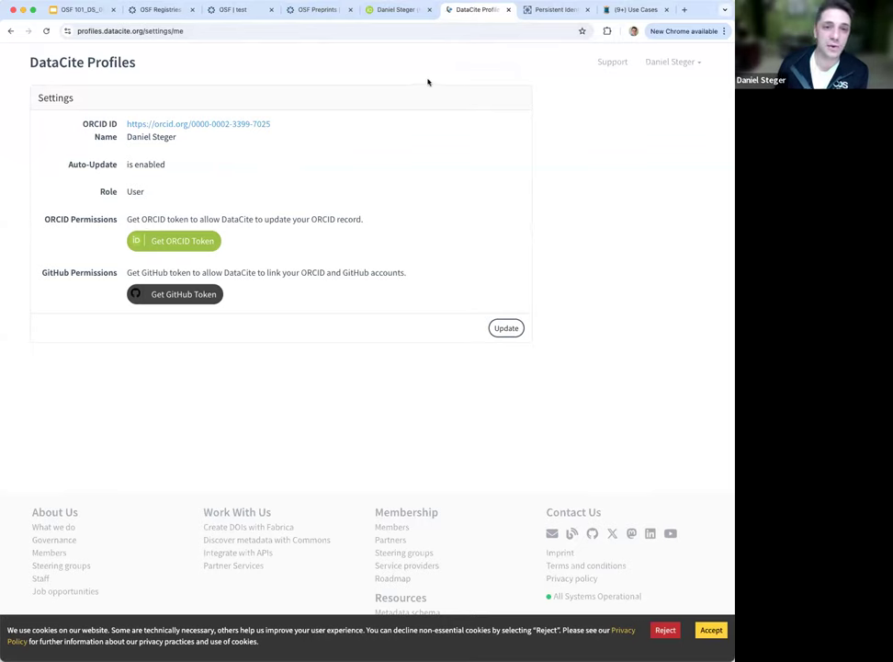
- Leave the preprint page for My Profile, edit it, and focus the Social tab's ORCID field
click(318, 11)
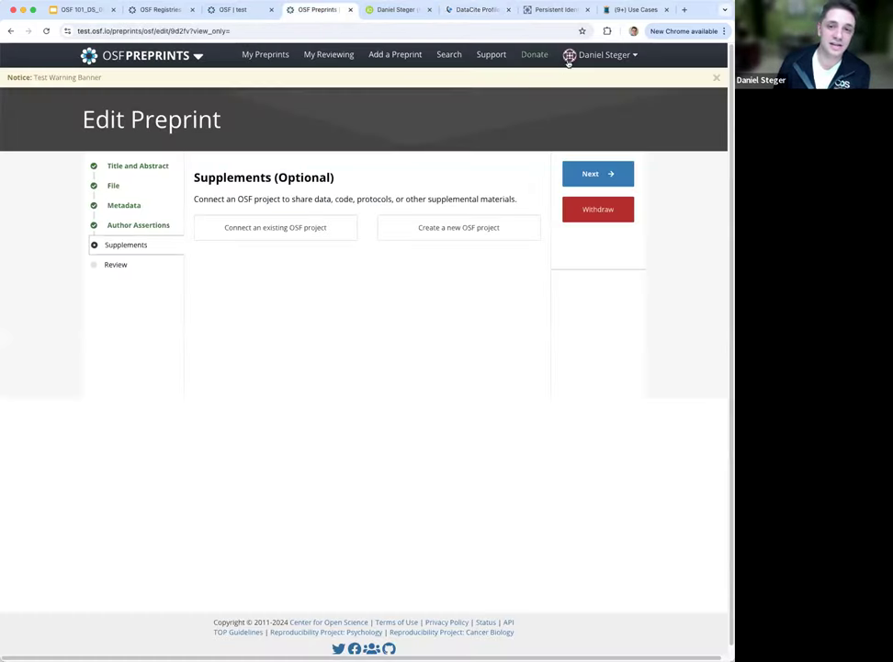
click(616, 58)
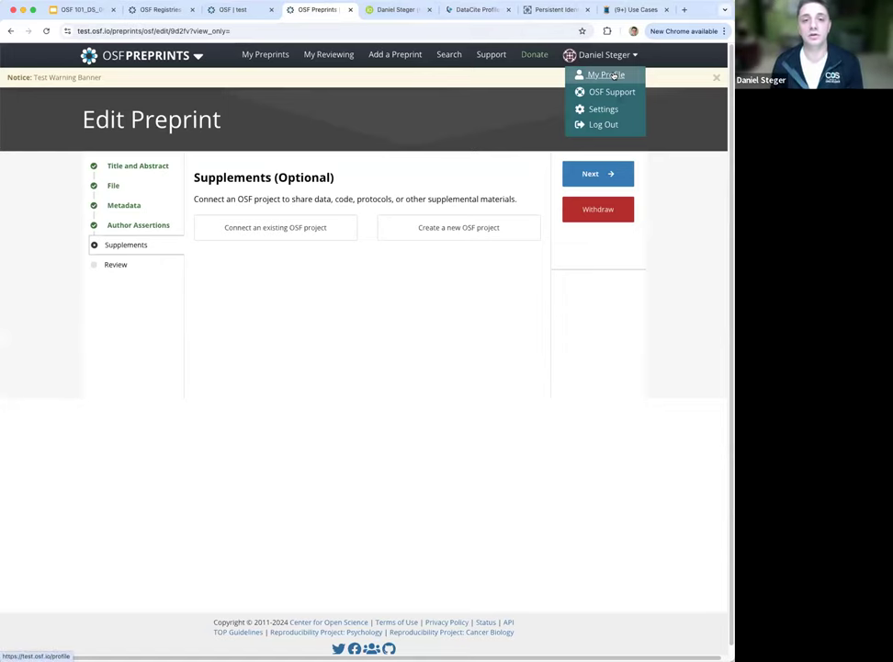
click(614, 75)
click(627, 236)
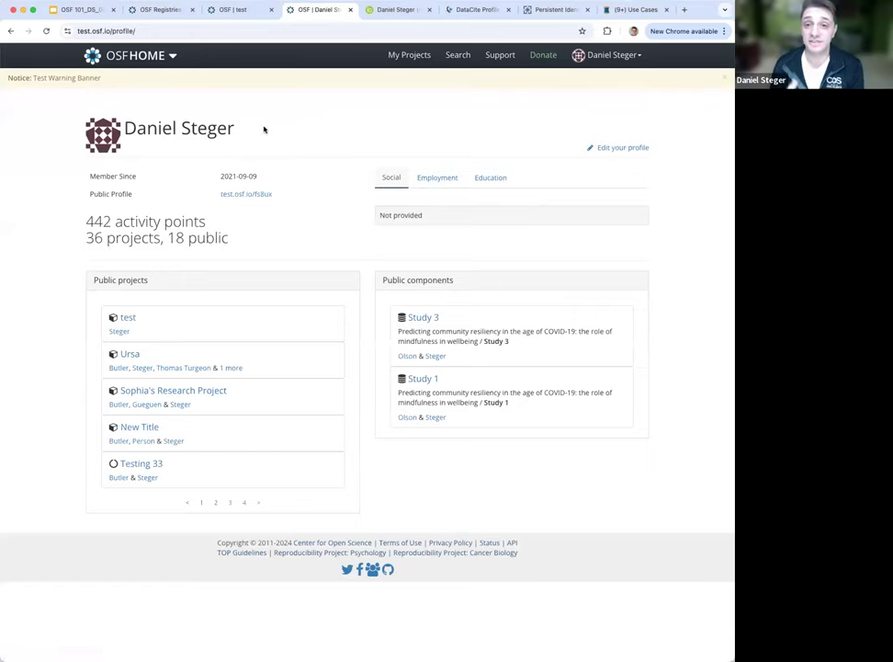
click(612, 150)
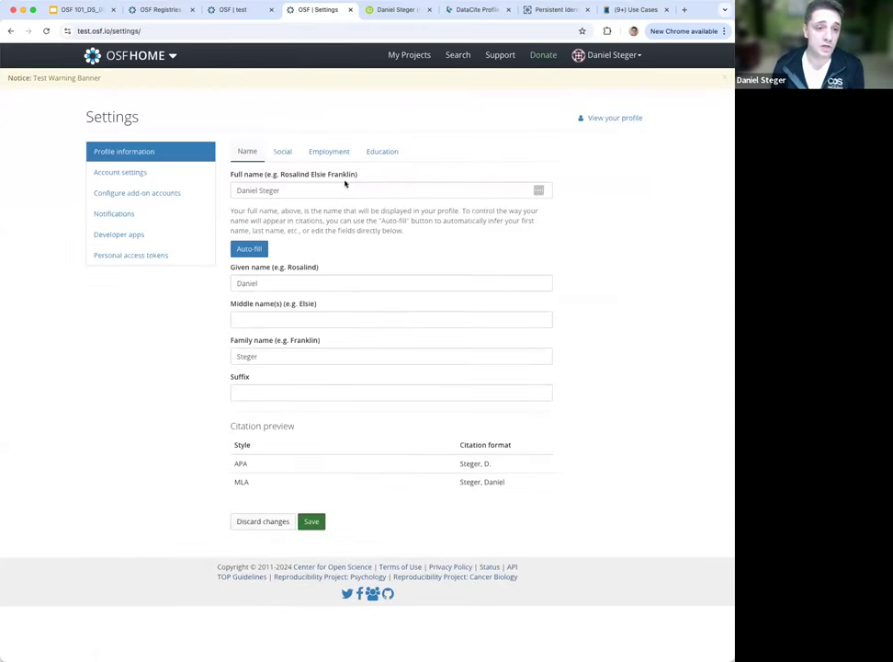
click(284, 153)
click(312, 242)
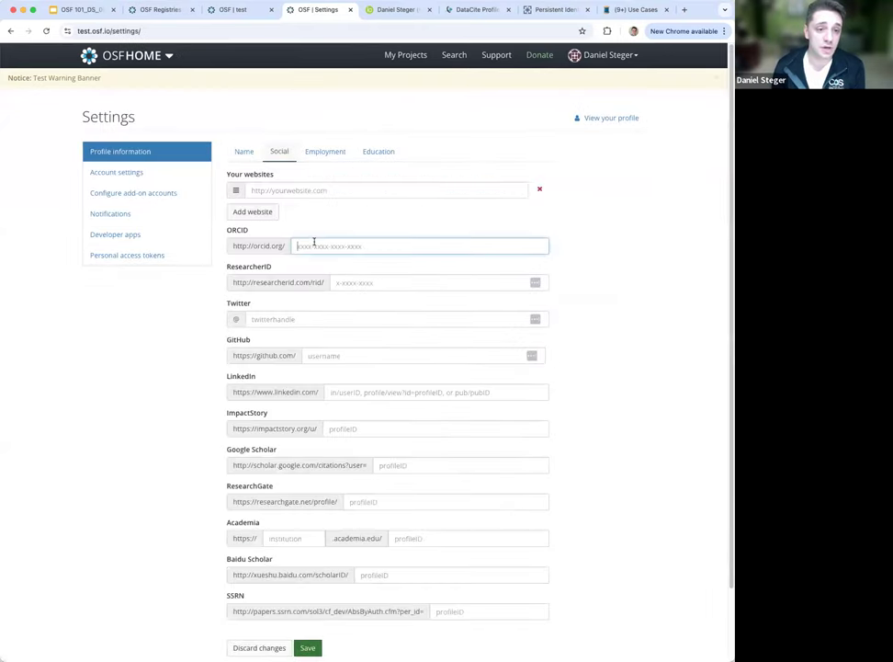
- Close ORCID's Link works dialog and select the ORCID iD number at the top of the record
click(391, 10)
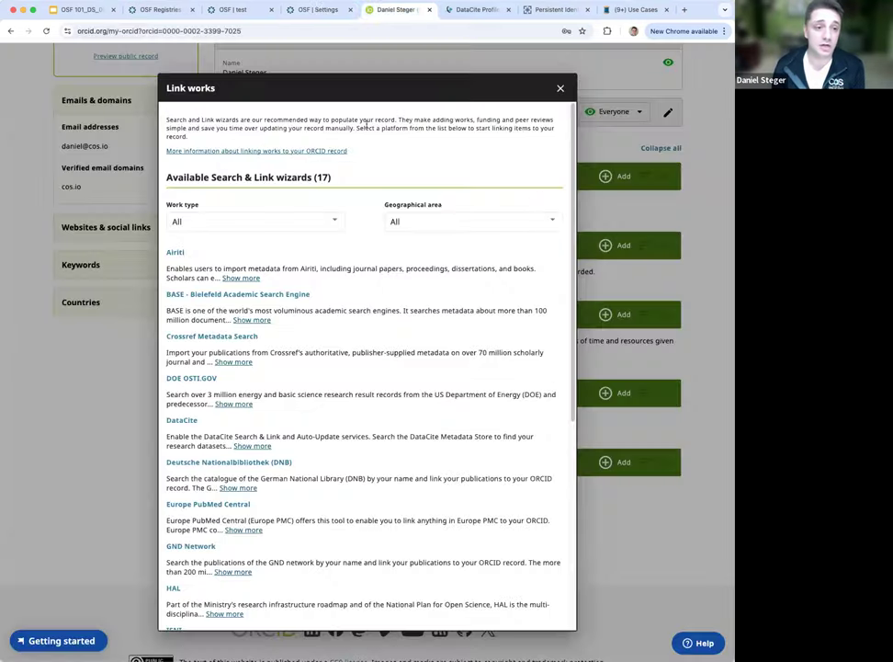
click(561, 89)
scroll(311, 514, up, 3)
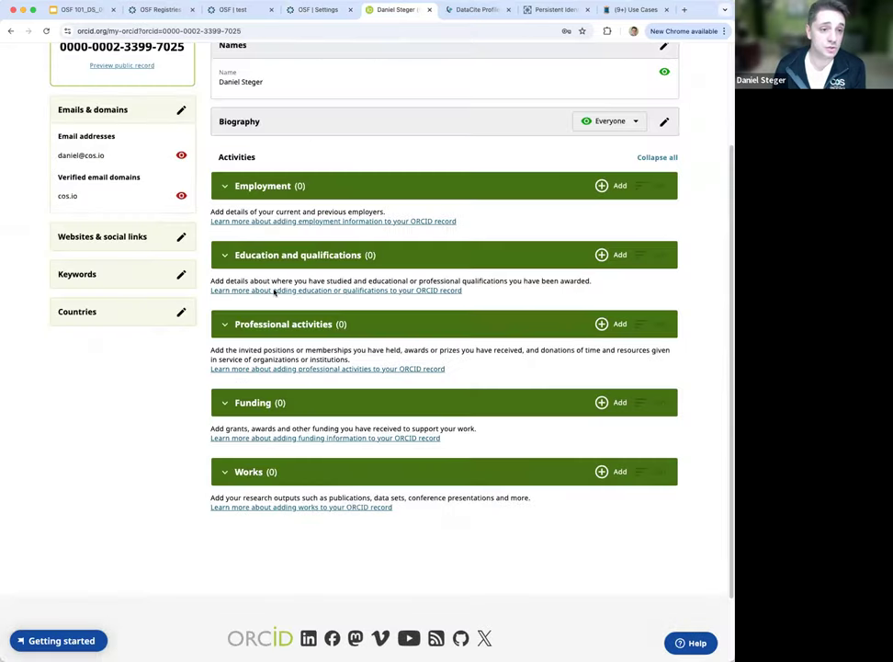
drag(183, 184, 60, 184)
key(super+c)
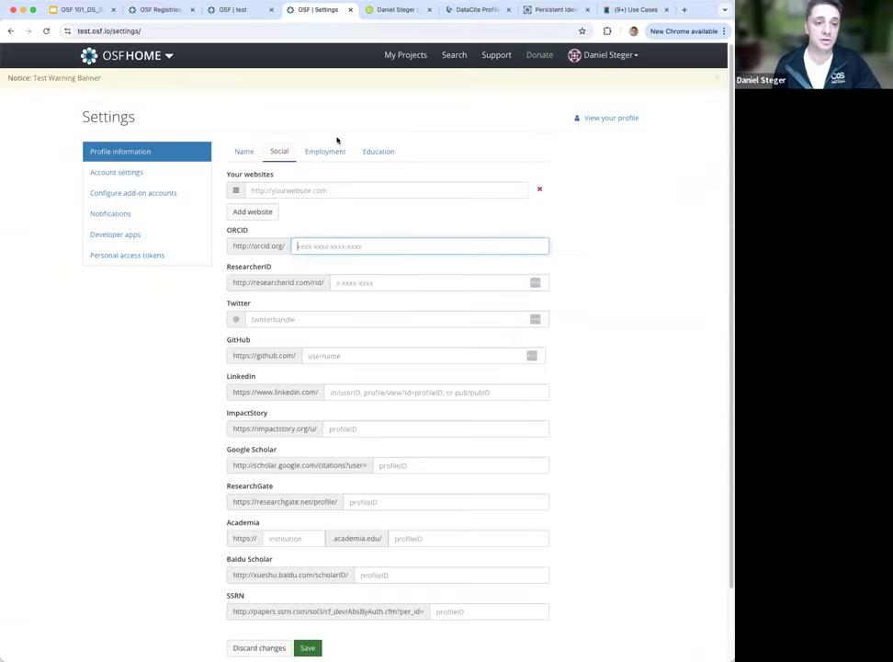
- Paste the copied ORCID iD into OSF's ORCID field and save the Social settings
click(330, 11)
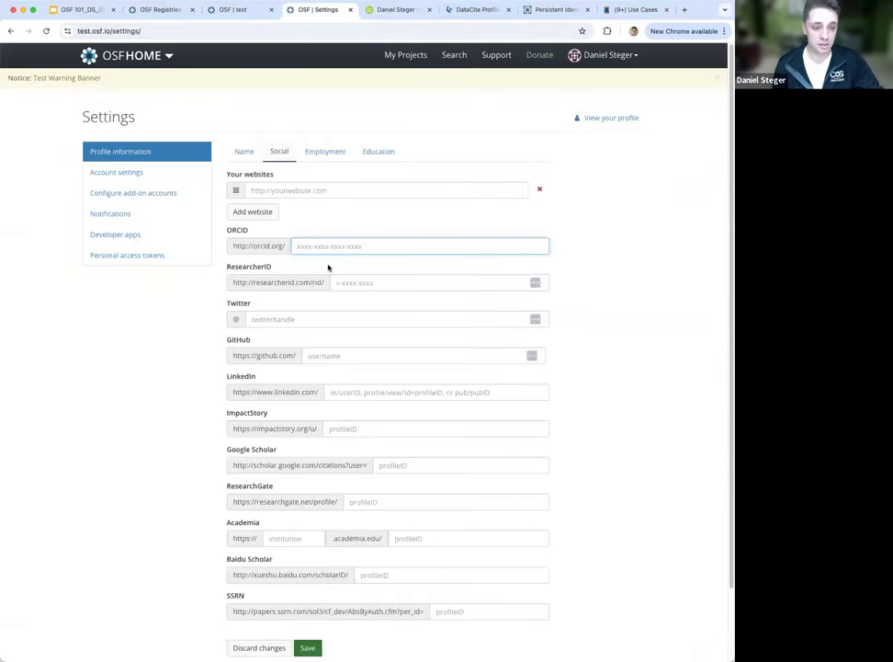
key(super+v)
scroll(498, 461, down, 2)
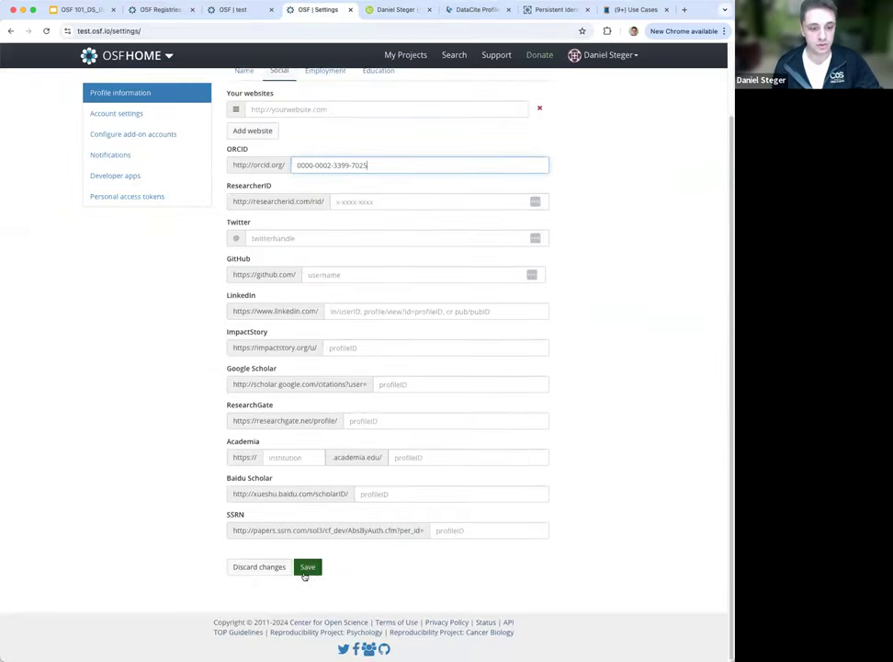
click(307, 567)
scroll(423, 565, up, 2)
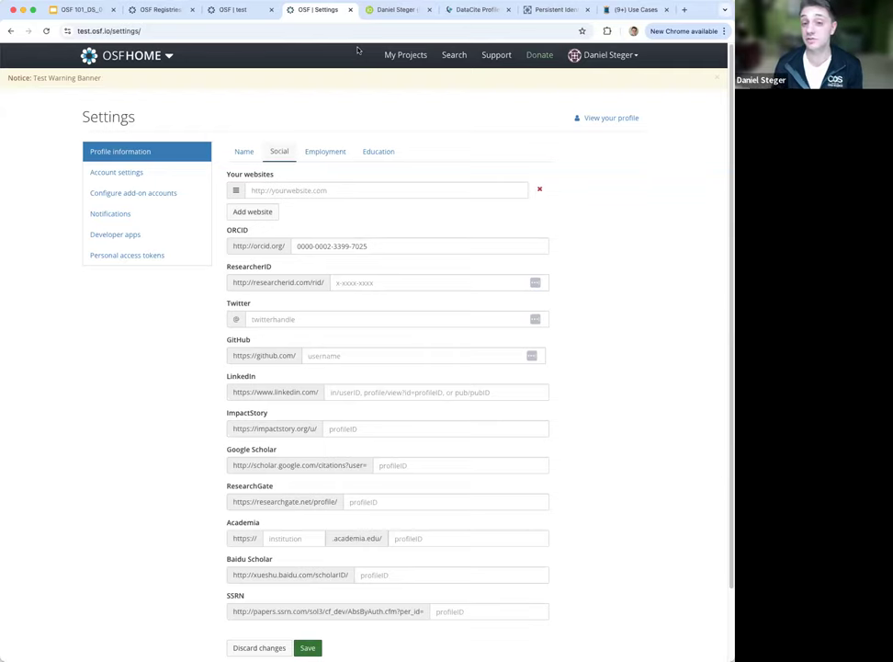
- Switch back to the Google Slides presentation showing the Persistent identifiers (ORCID) slide
click(90, 9)
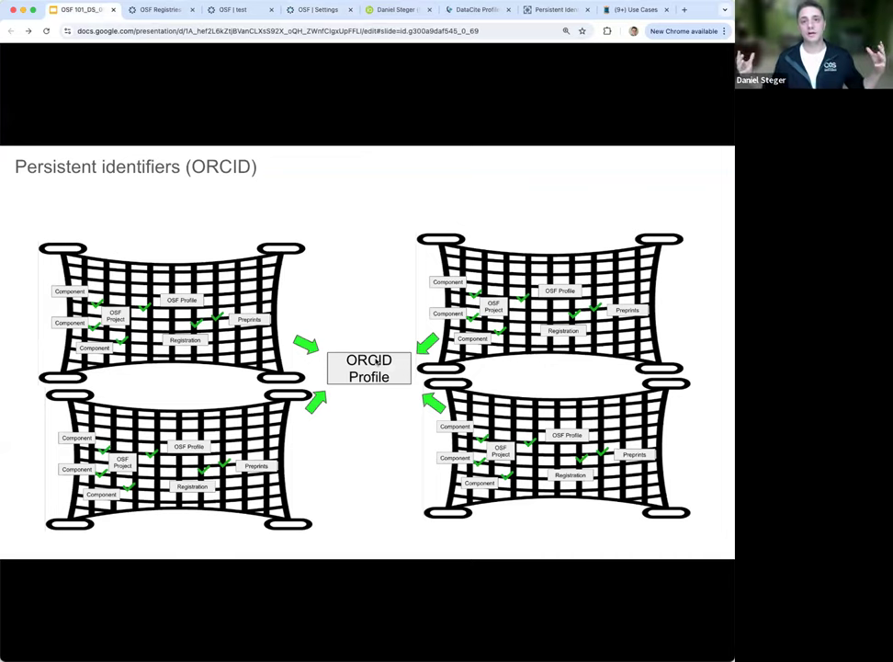